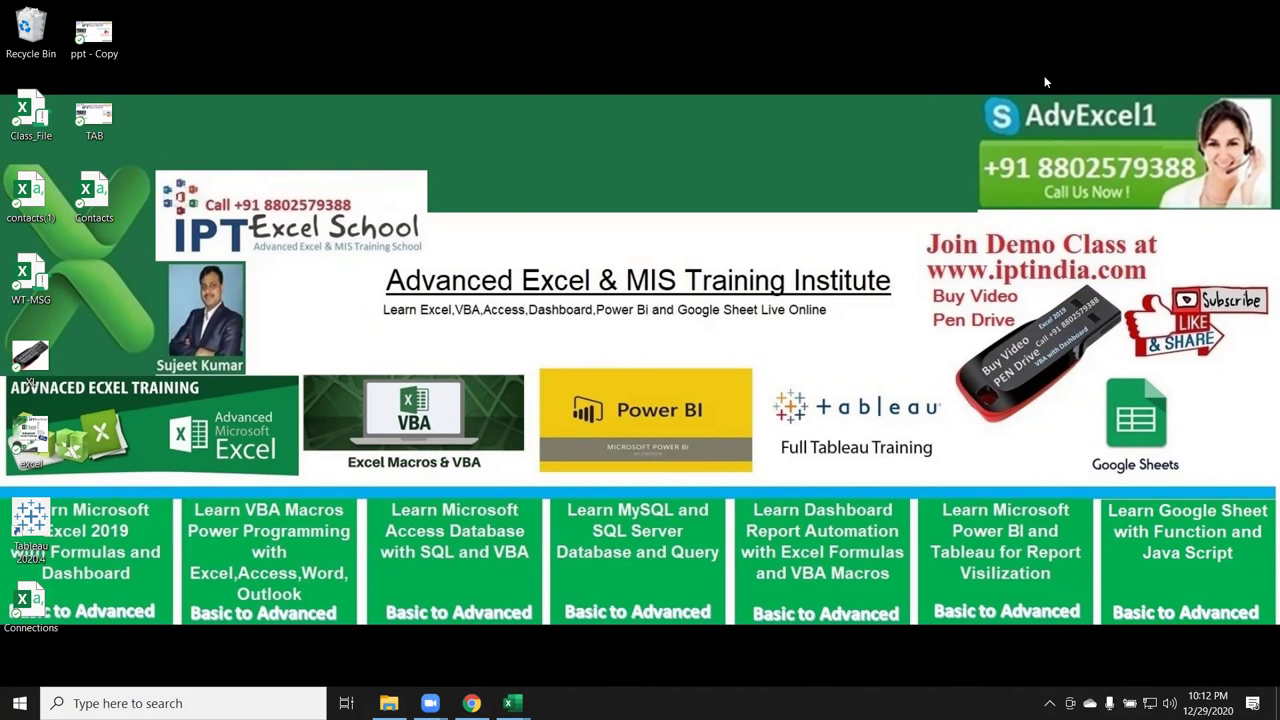
# Step: Switch to the Book1 Excel window with the monthly sales table
pyautogui.hotkey('alt', 'Tab')
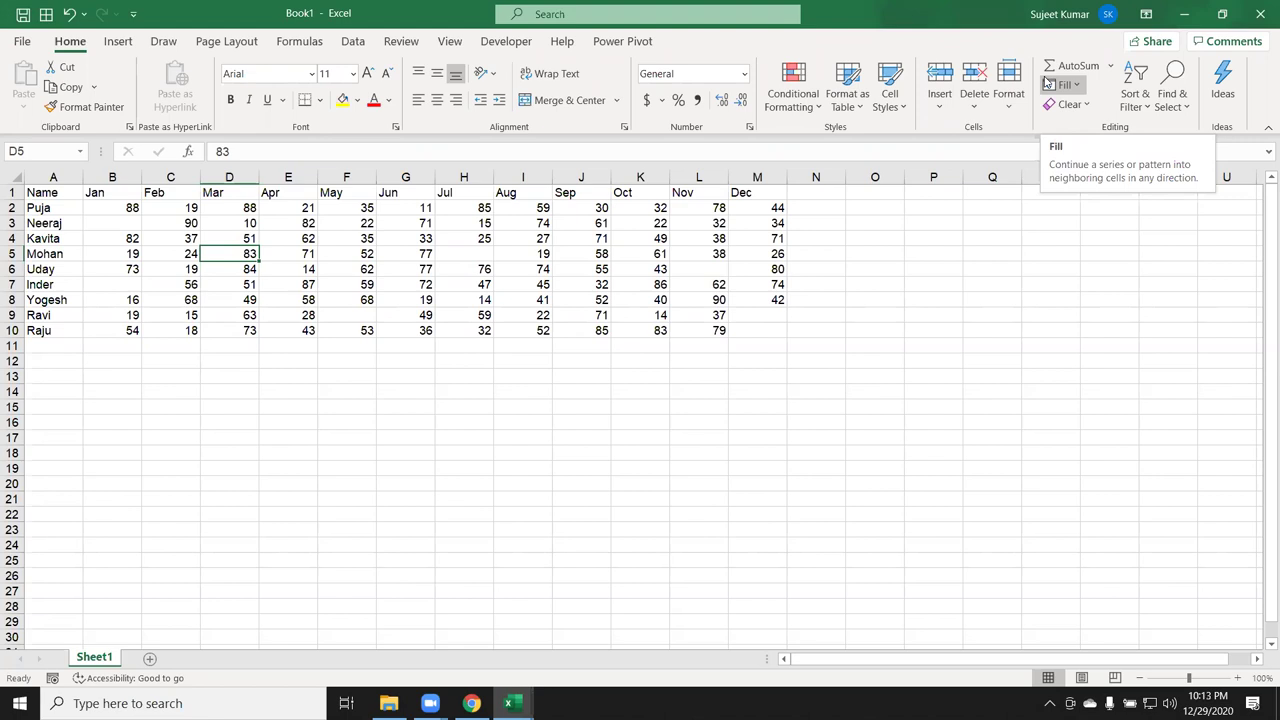
pyautogui.hotkey('ctrl', 'Up')
pyautogui.hotkey('ctrl', 'Left')
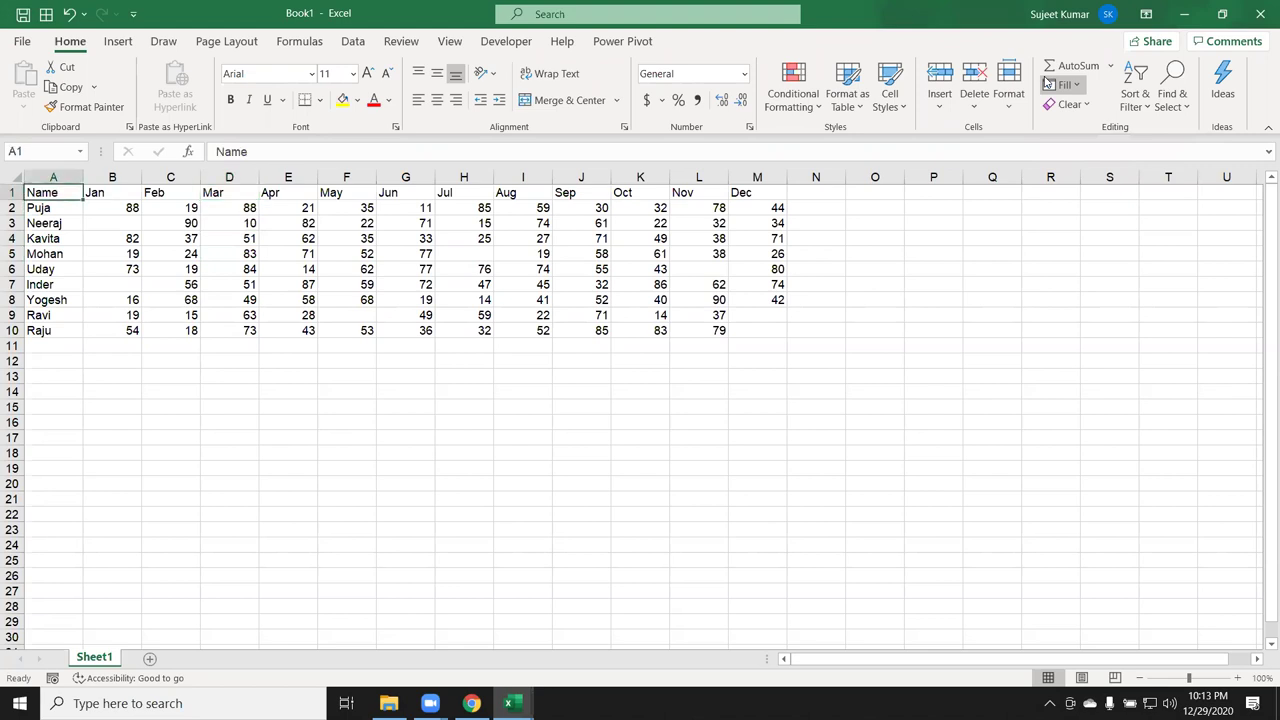
pyautogui.hotkey('ctrl', 'shift', 'Right')
pyautogui.hotkey('ctrl', 'shift', 'Down')
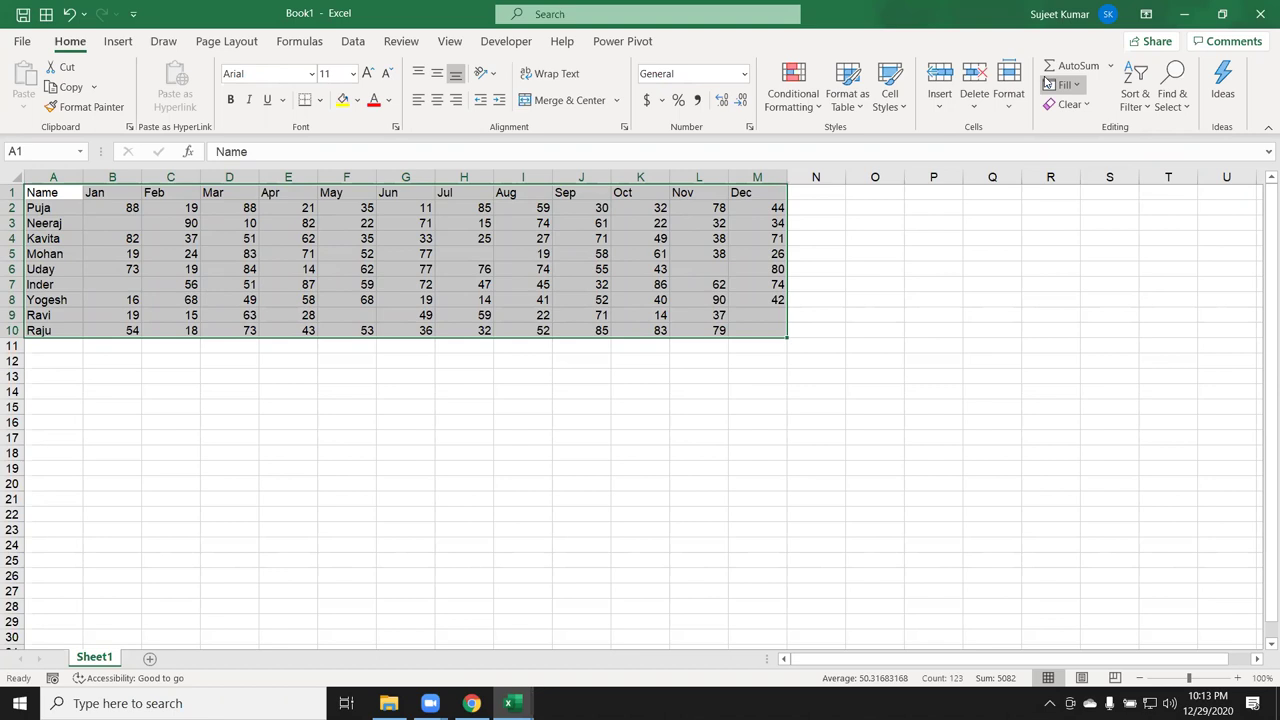
pyautogui.press('Left')
pyautogui.press('Right')
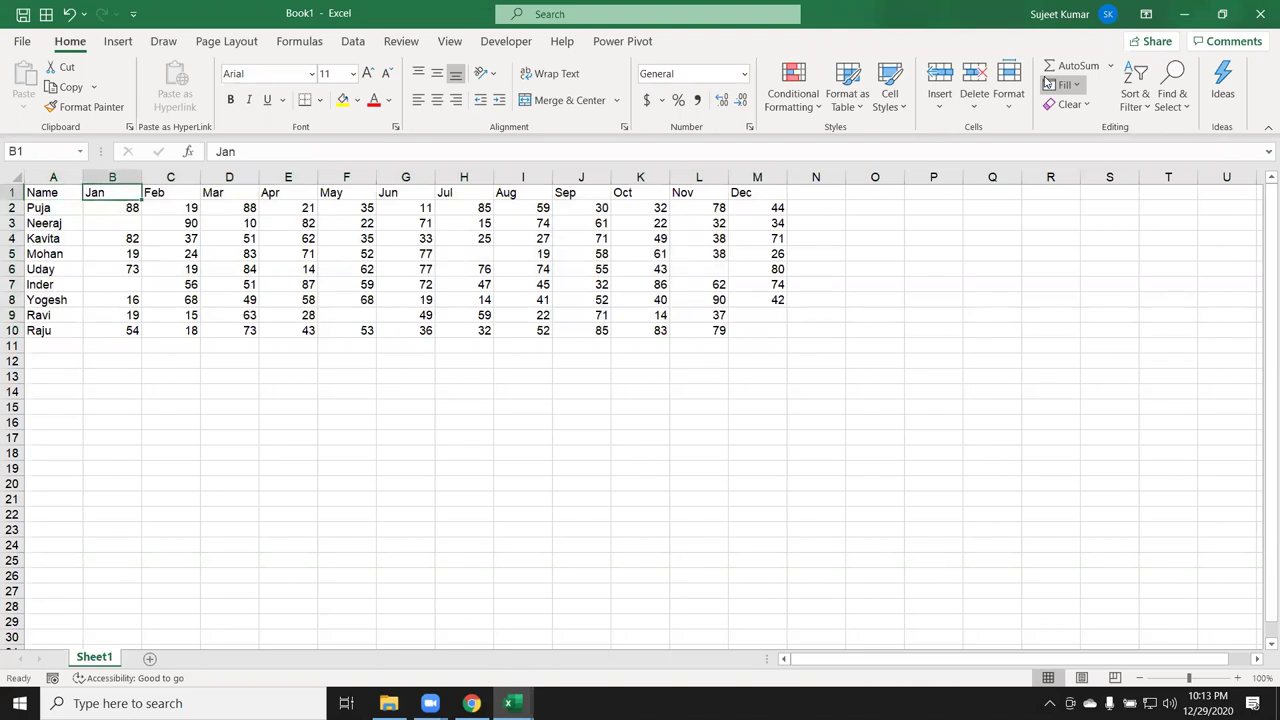
# Step: Enter the headers Name, Month and Sales in A16:C16
pyautogui.click(35, 195)
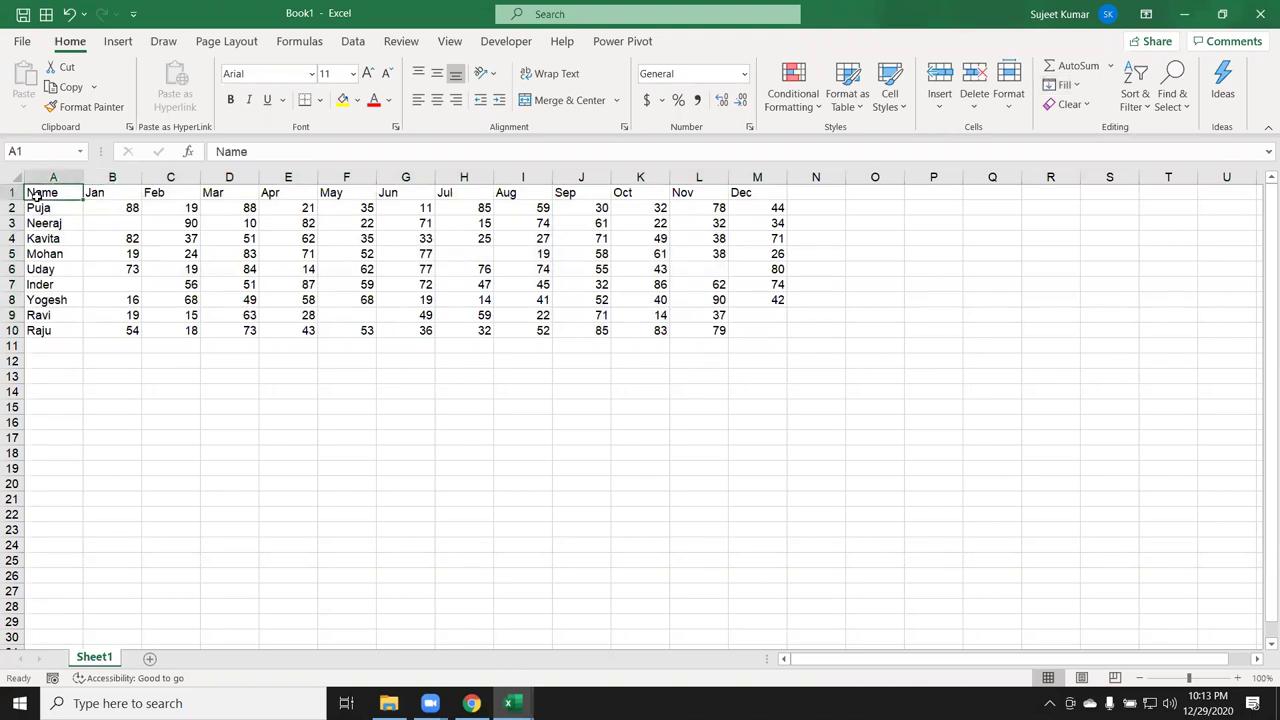
pyautogui.click(57, 421)
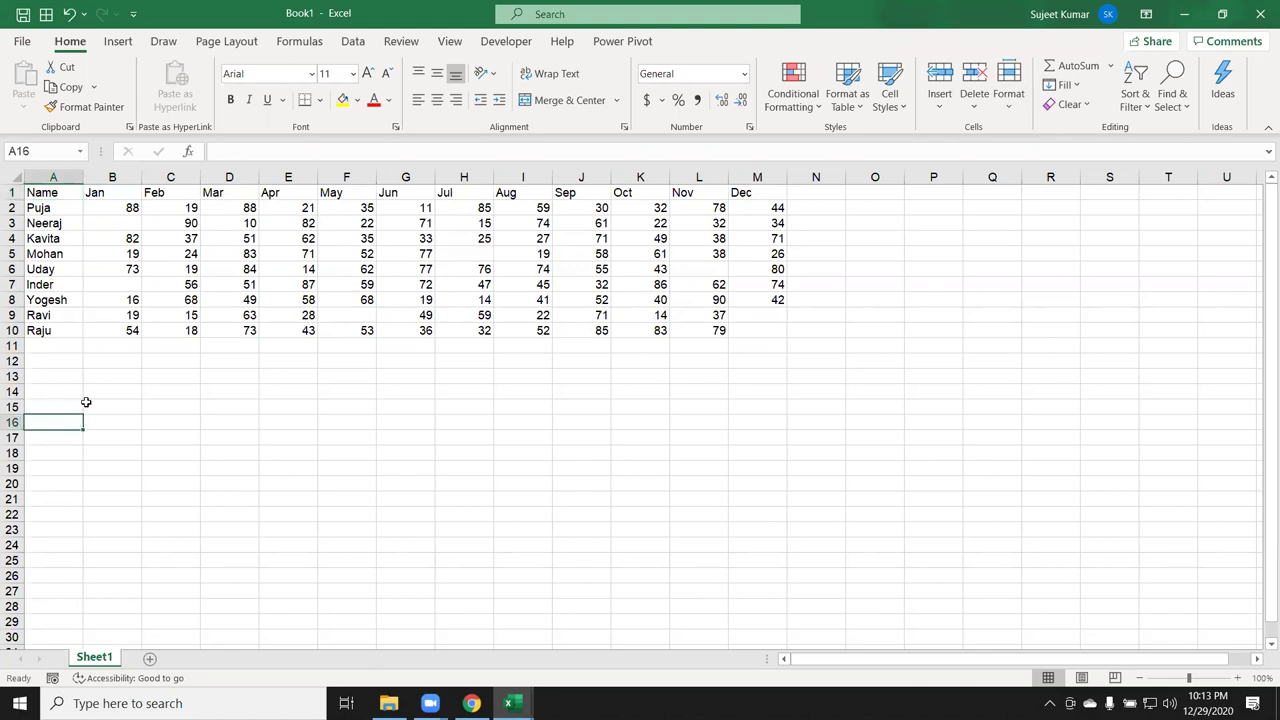
pyautogui.write('Name')
pyautogui.press('Tab')
pyautogui.write('Month')
pyautogui.press('Tab')
pyautogui.write('Sa')
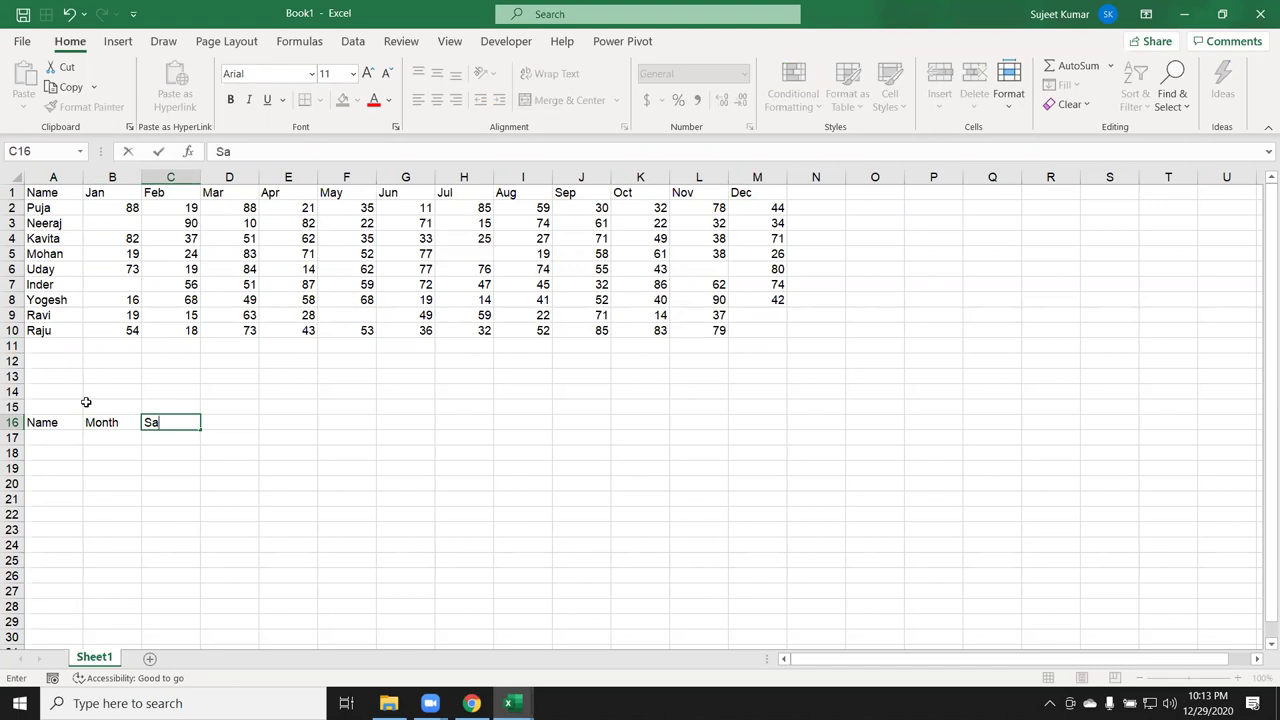
pyautogui.write('les')
pyautogui.press('Return')
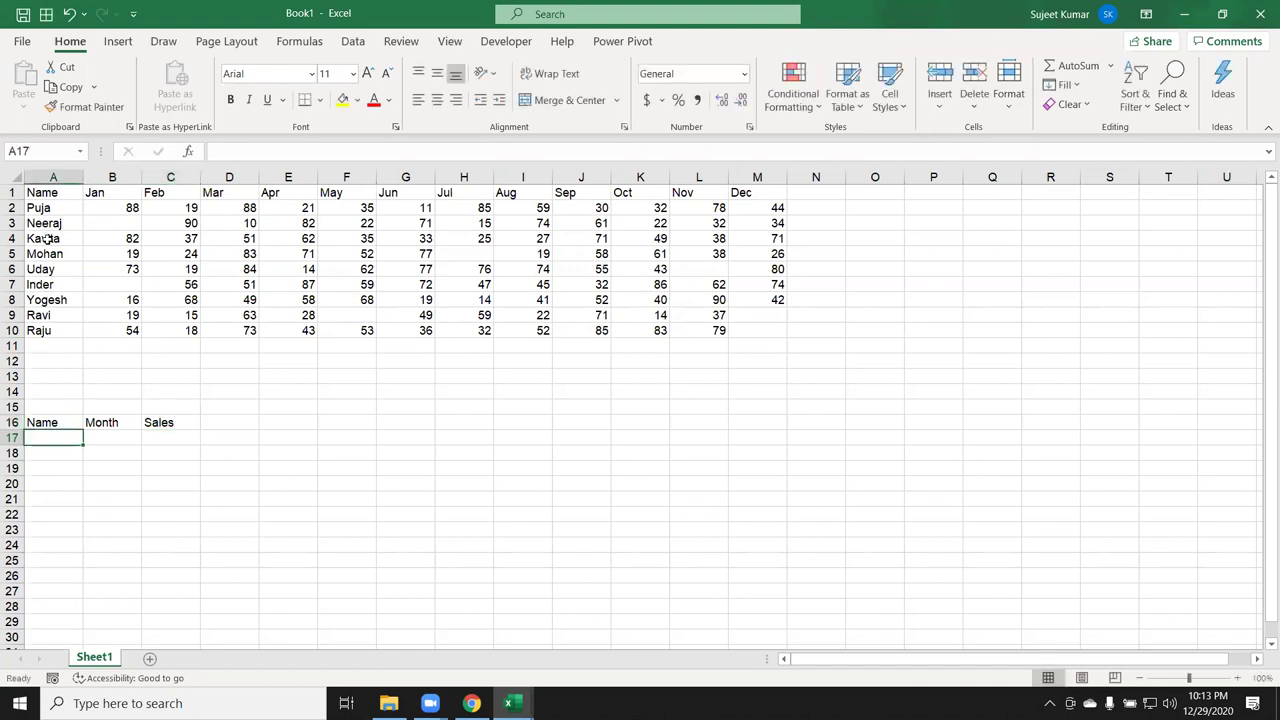
# Step: Copy the names Puja to Raju under Name and fill Jan beside each
pyautogui.moveTo(50, 207); pyautogui.dragTo(45, 330)
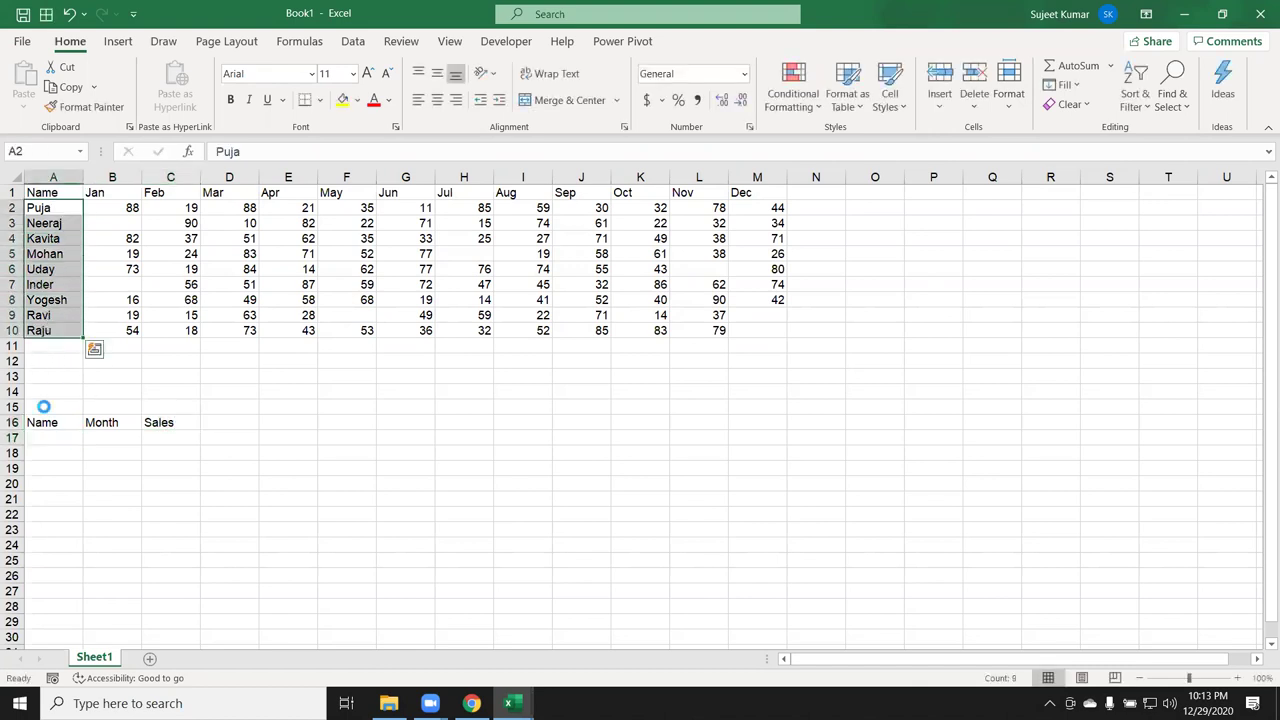
pyautogui.hotkey('ctrl', 'c')
pyautogui.click(45, 437)
pyautogui.hotkey('ctrl', 'v')
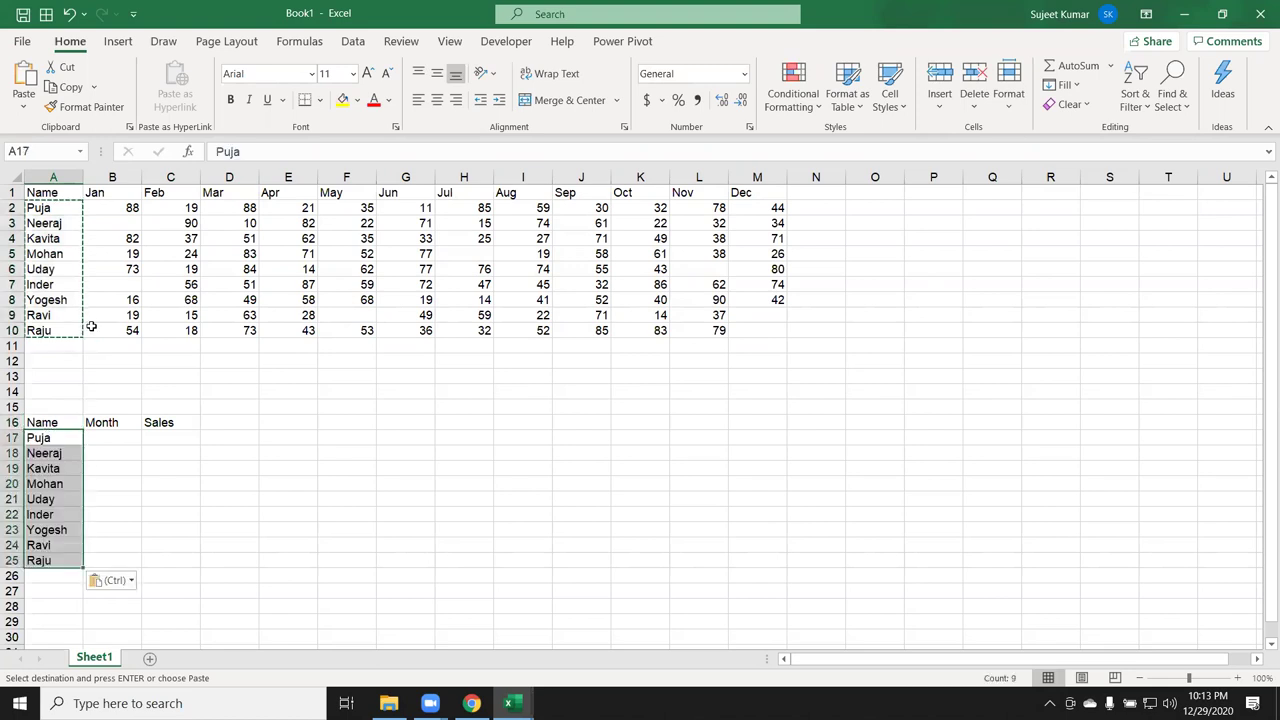
pyautogui.click(112, 192)
pyautogui.hotkey('ctrl', 'c')
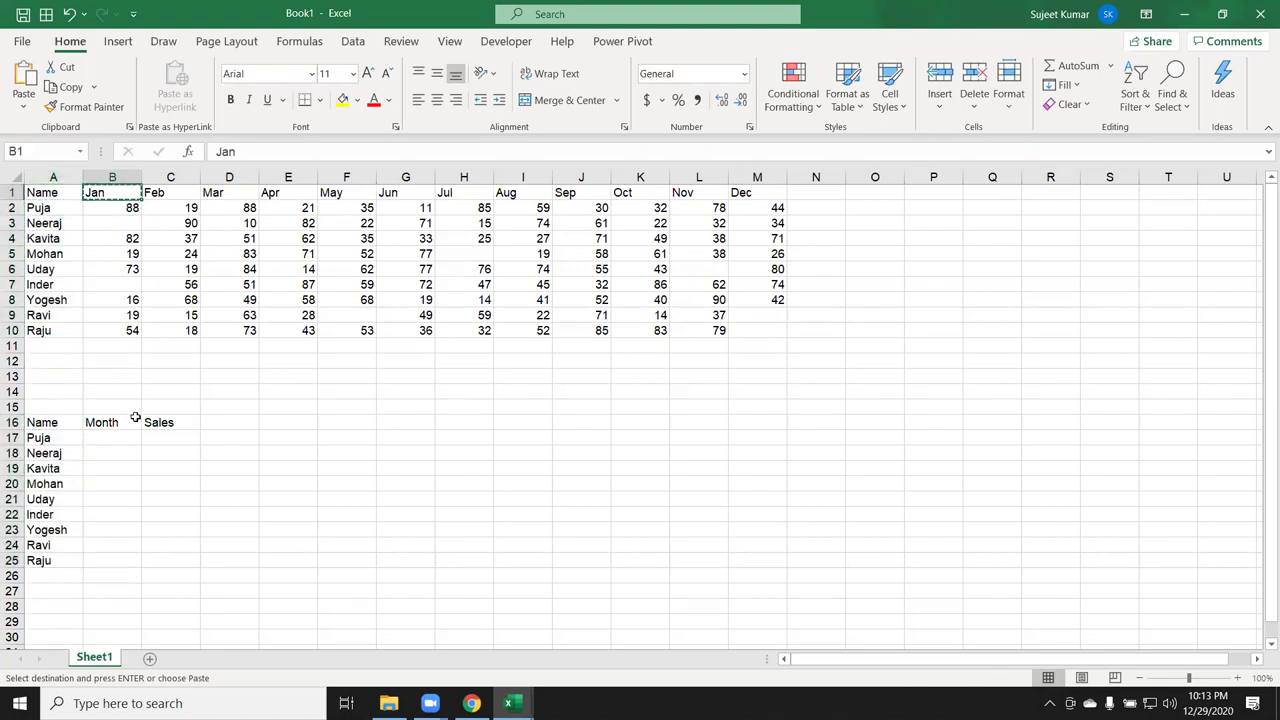
pyautogui.moveTo(120, 437); pyautogui.dragTo(115, 555)
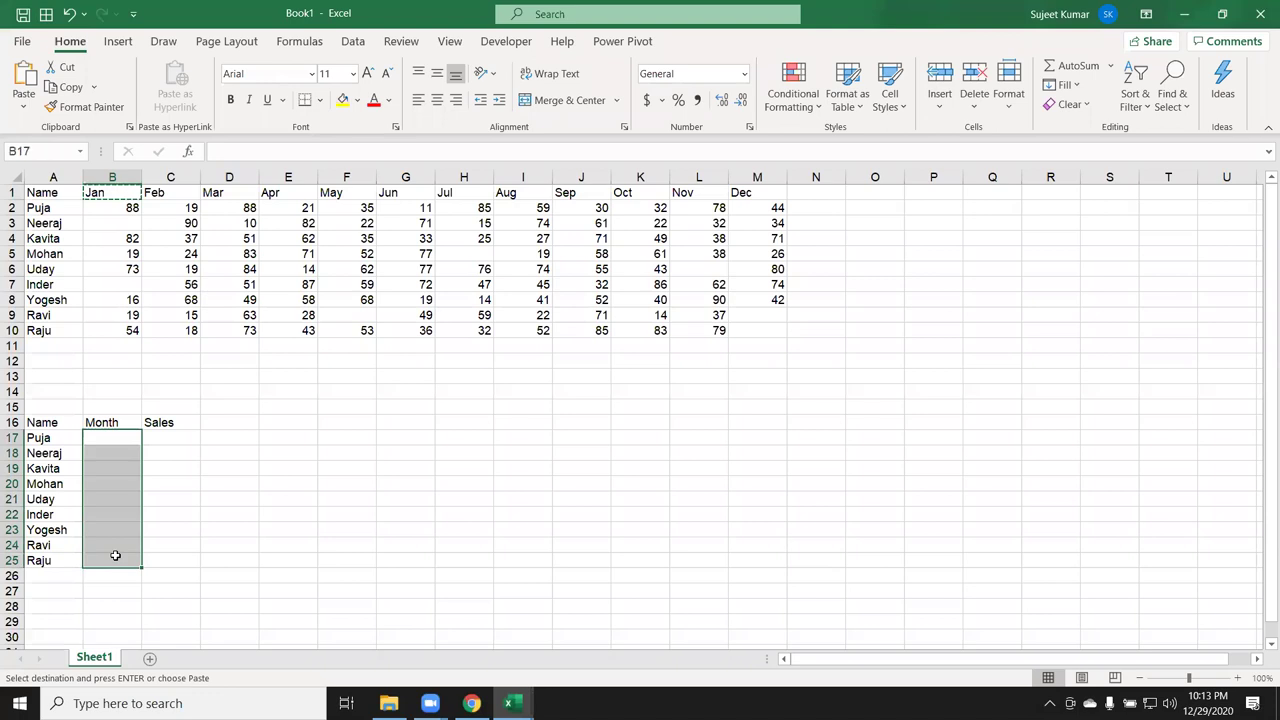
pyautogui.hotkey('ctrl', 'v')
# Step: Paste the January sales figures under Sales beside each name
pyautogui.moveTo(125, 208); pyautogui.dragTo(122, 332)
pyautogui.hotkey('ctrl', 'c')
pyautogui.click(154, 438)
pyautogui.hotkey('ctrl', 'v')
# Step: Delete the Neeraj and Inder rows, which have no January sales
pyautogui.click(186, 456)
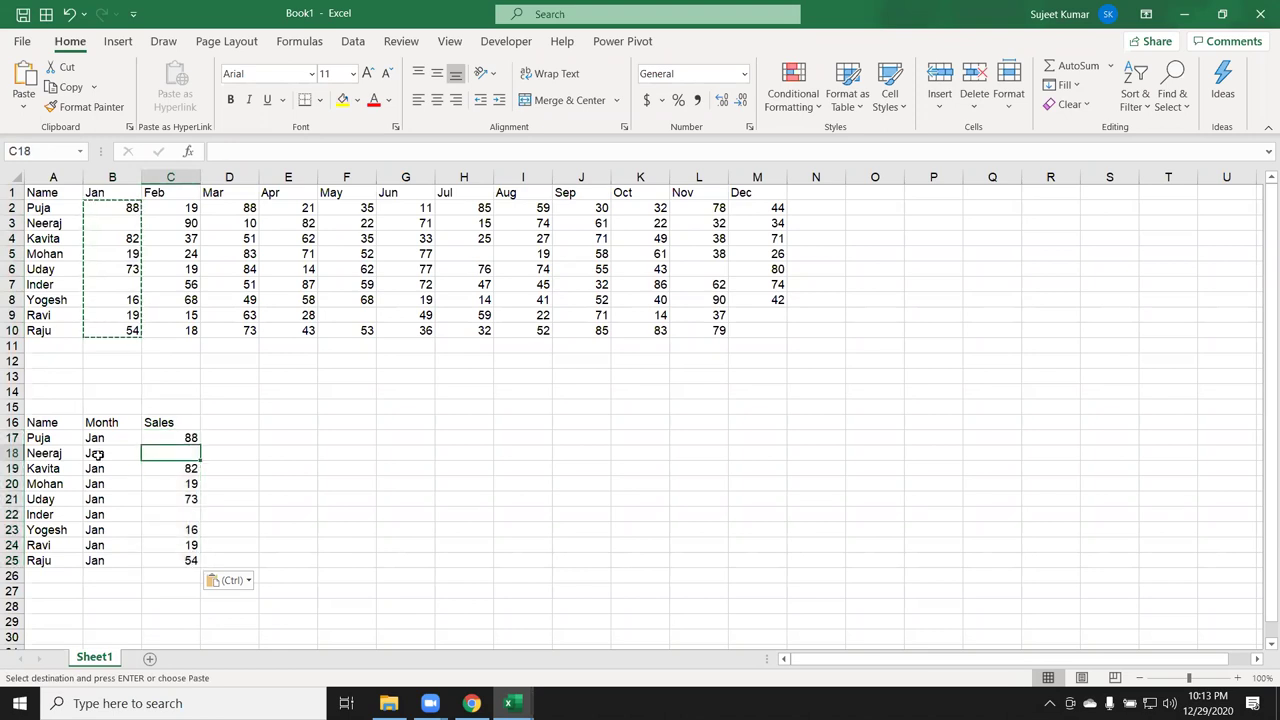
pyautogui.click(12, 453)
pyautogui.press('Escape')
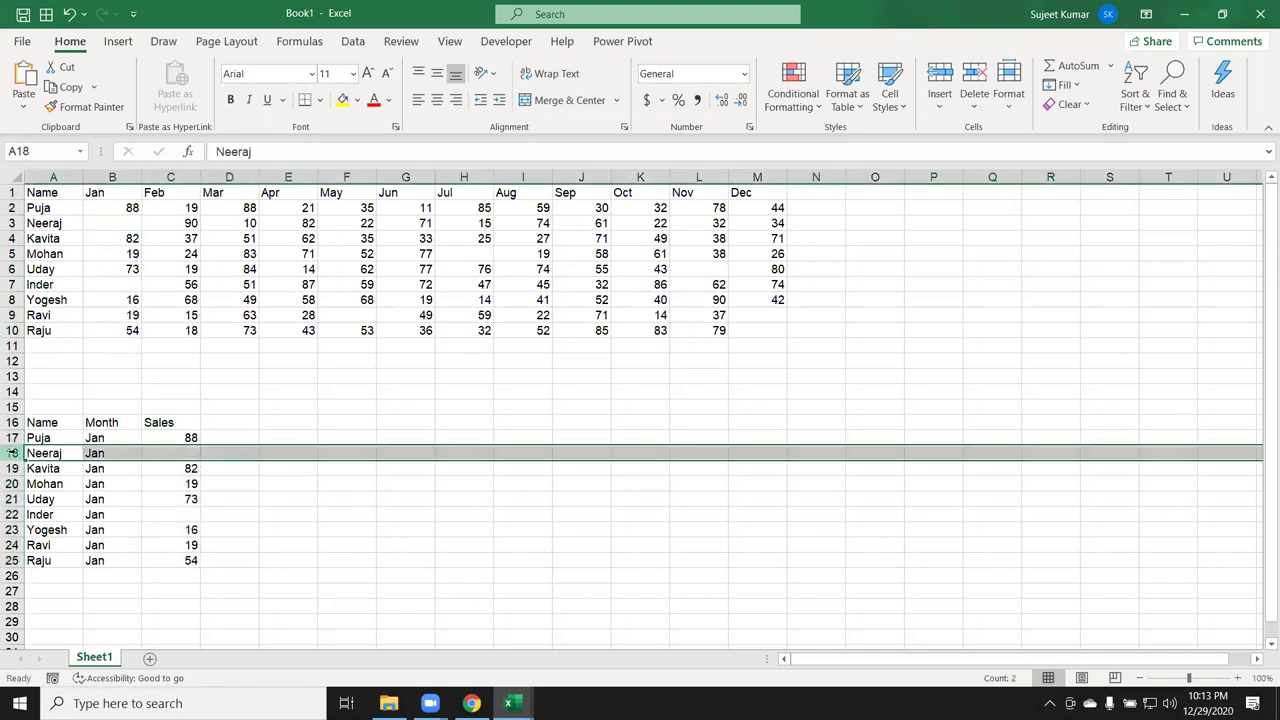
pyautogui.hotkey('ctrl', '-')
pyautogui.click(12, 499)
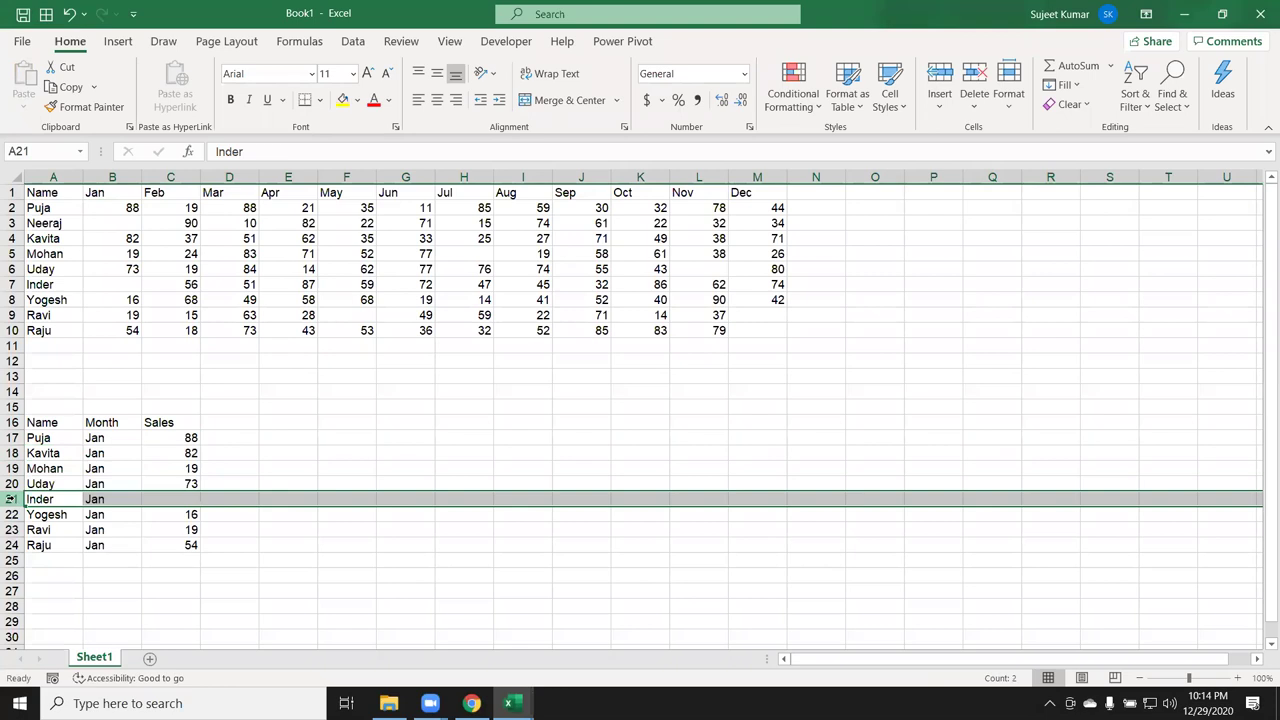
pyautogui.hotkey('ctrl', '-')
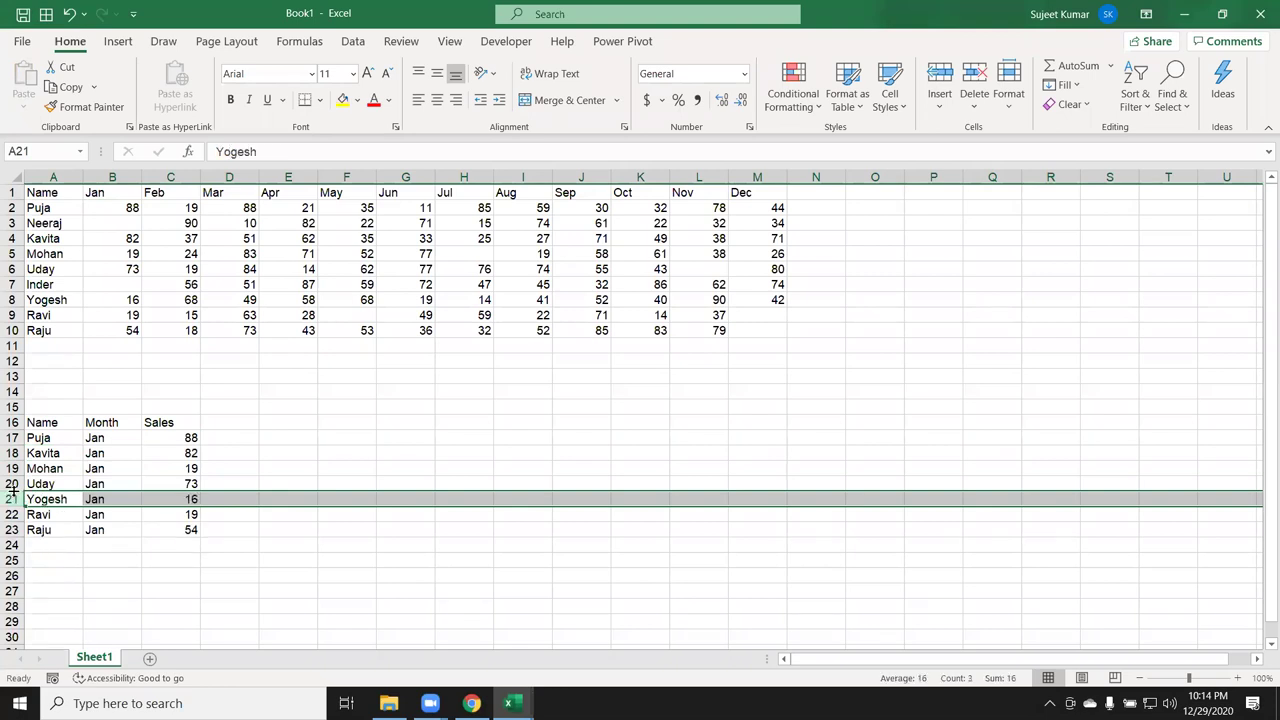
# Step: Clear Mohan's April sales value in the source table
pyautogui.click(120, 577)
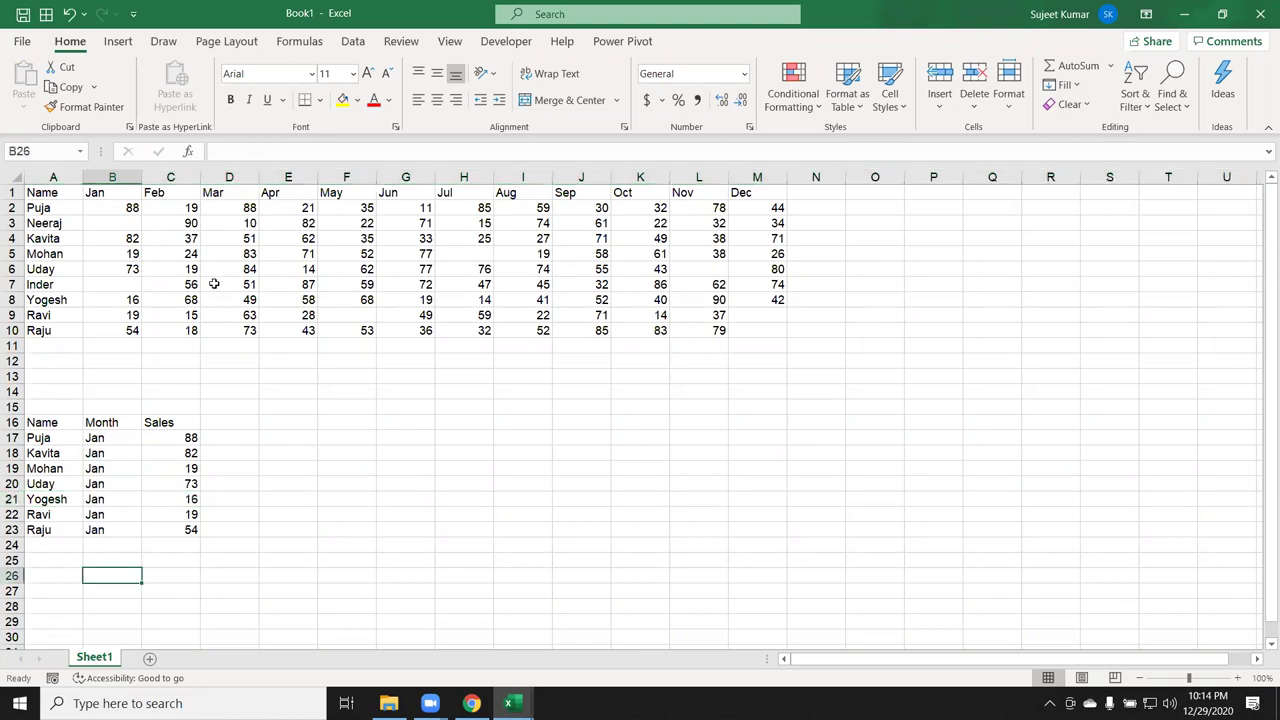
pyautogui.click(195, 240)
pyautogui.click(284, 257)
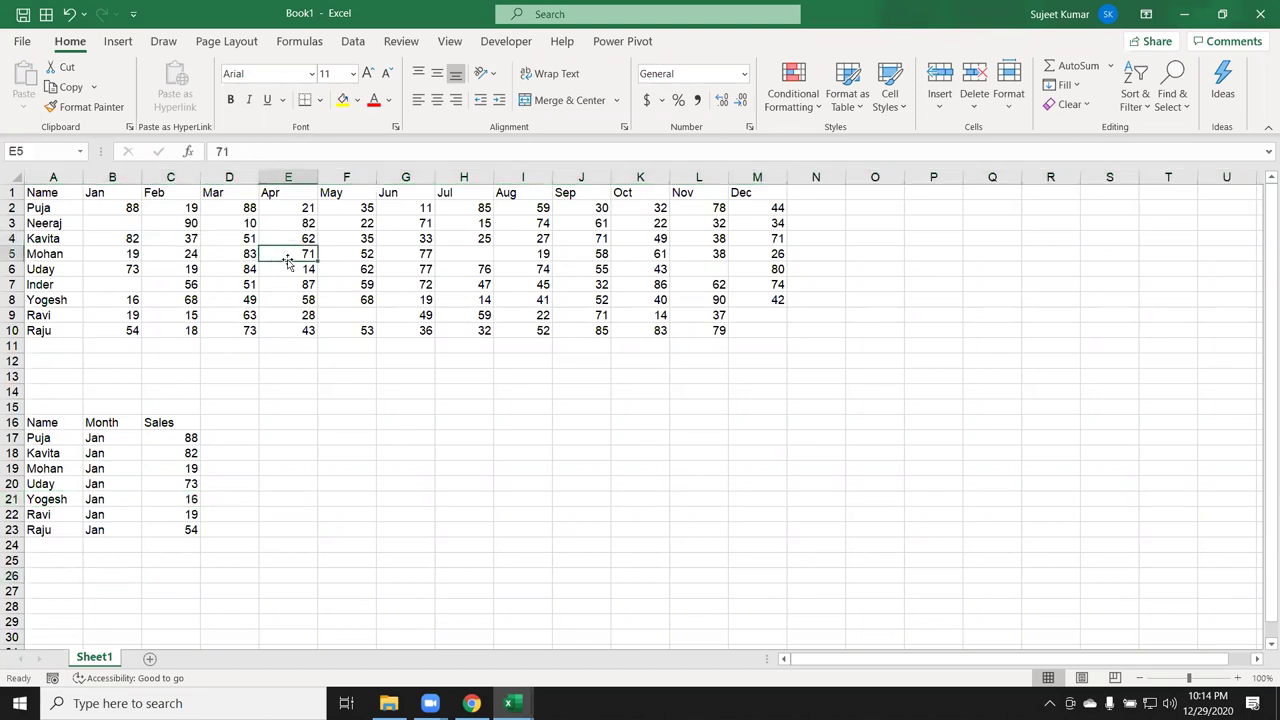
pyautogui.press('Delete')
# Step: Clear the January list below the table and select the A1:M10 sales table
pyautogui.moveTo(70, 408); pyautogui.dragTo(178, 529)
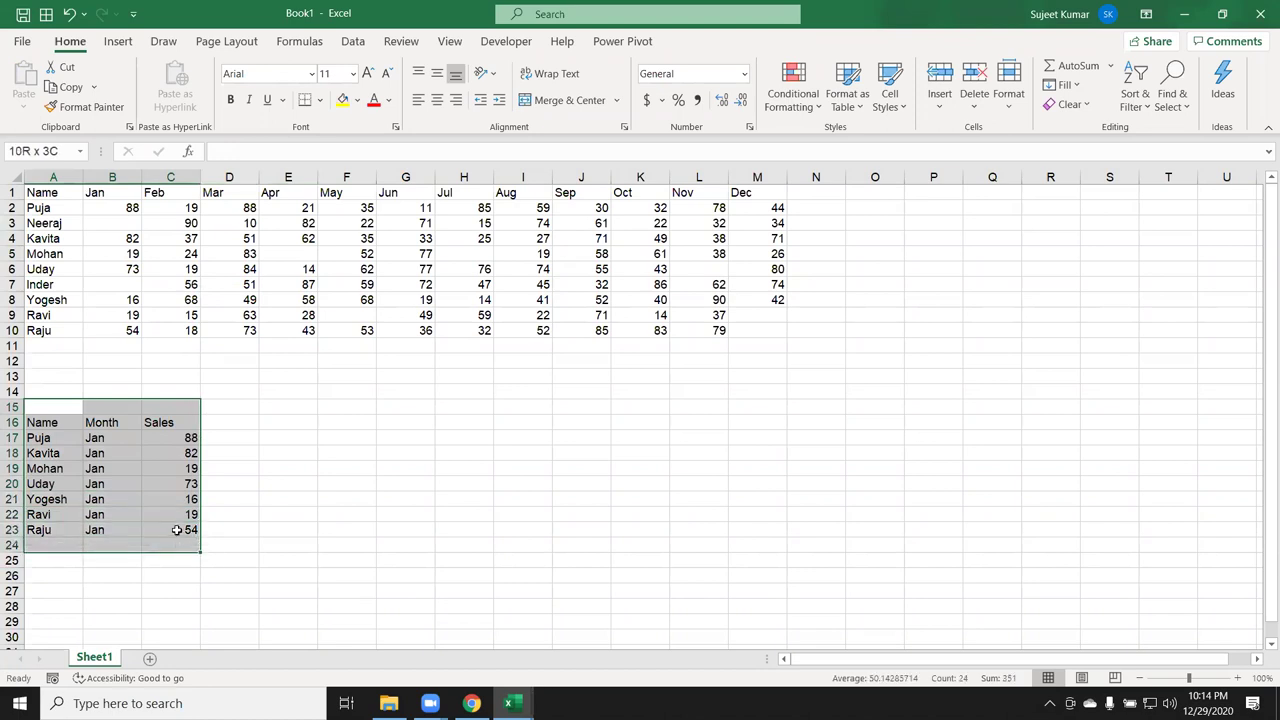
pyautogui.press('Delete')
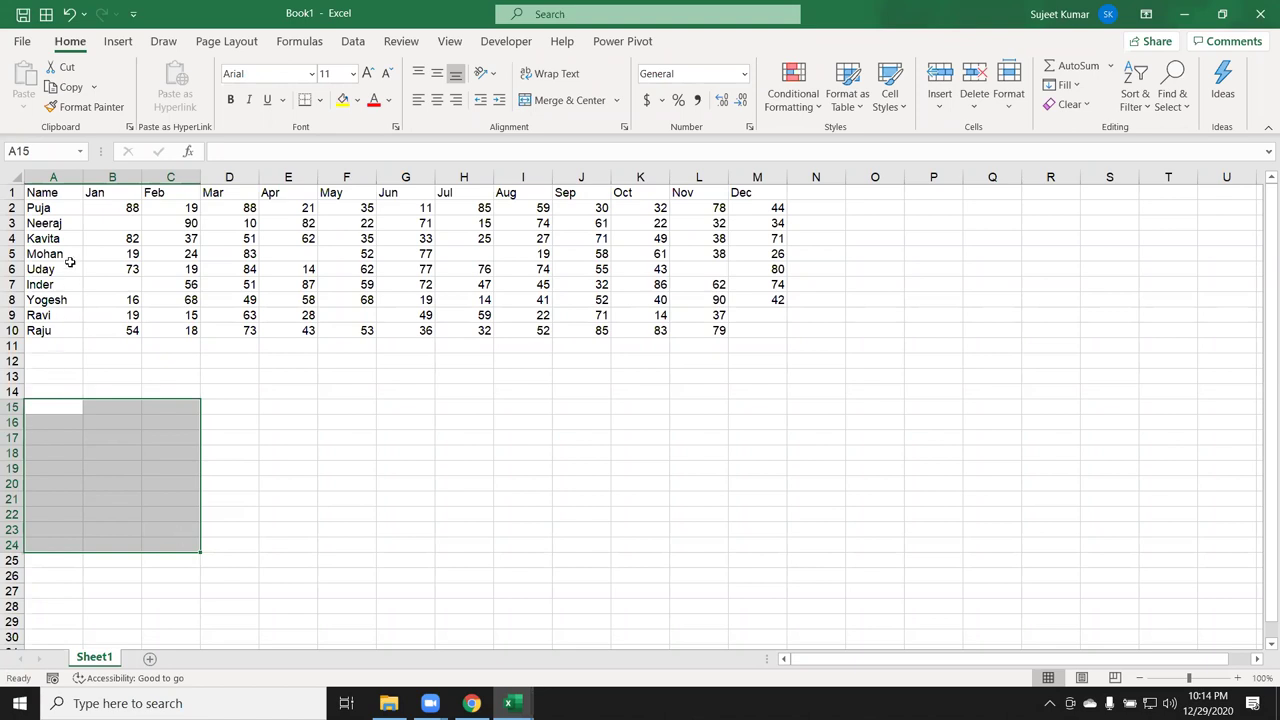
pyautogui.moveTo(66, 192)
pyautogui.mouseDown()
pyautogui.moveTo(568, 315)
pyautogui.moveTo(750, 330)
pyautogui.mouseUp()
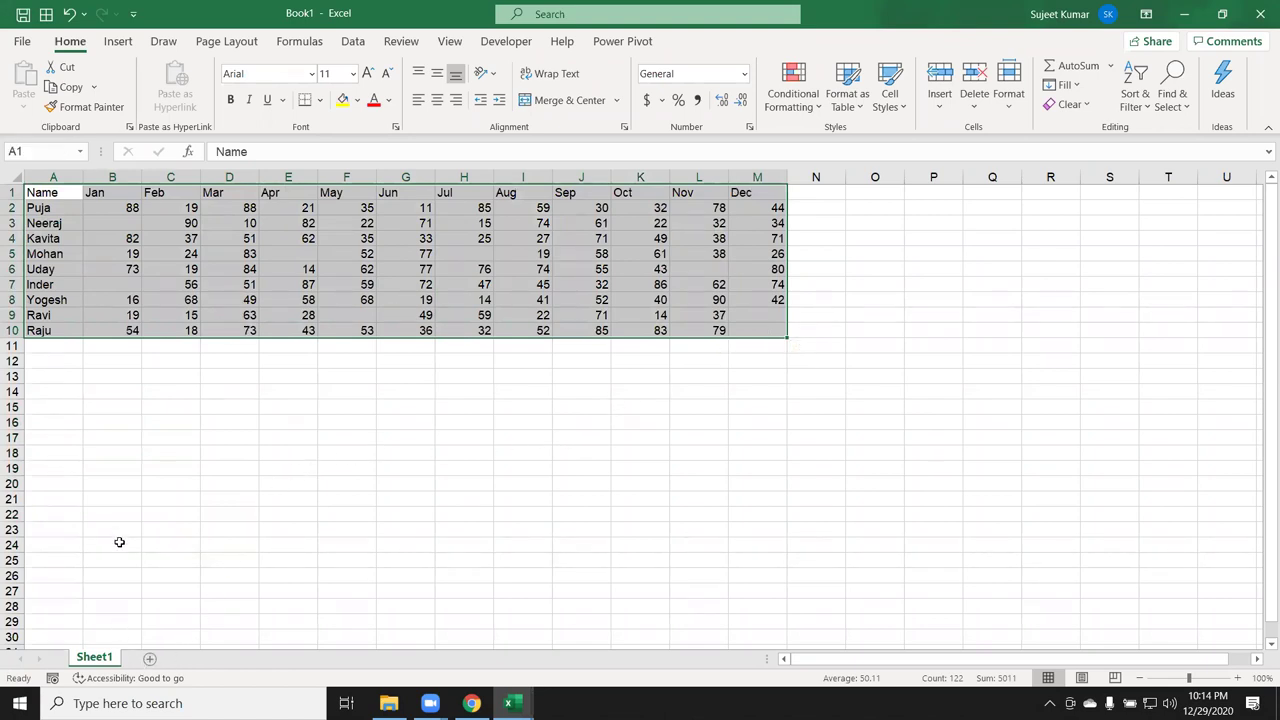
# Step: Add a new sheet with headers Name, Month and Sales
pyautogui.click(149, 659)
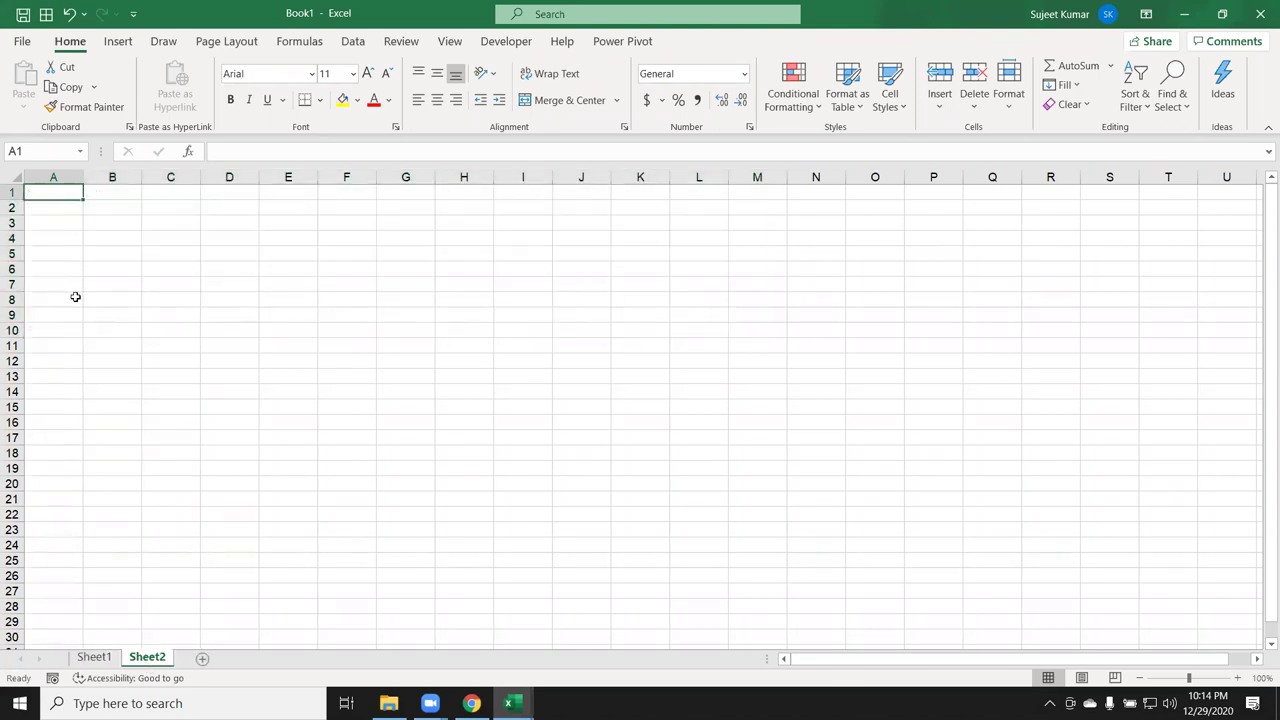
pyautogui.write('Nae')
pyautogui.press('BackSpace')
pyautogui.write('me')
pyautogui.press('Tab')
pyautogui.write('Month')
pyautogui.press('Tab')
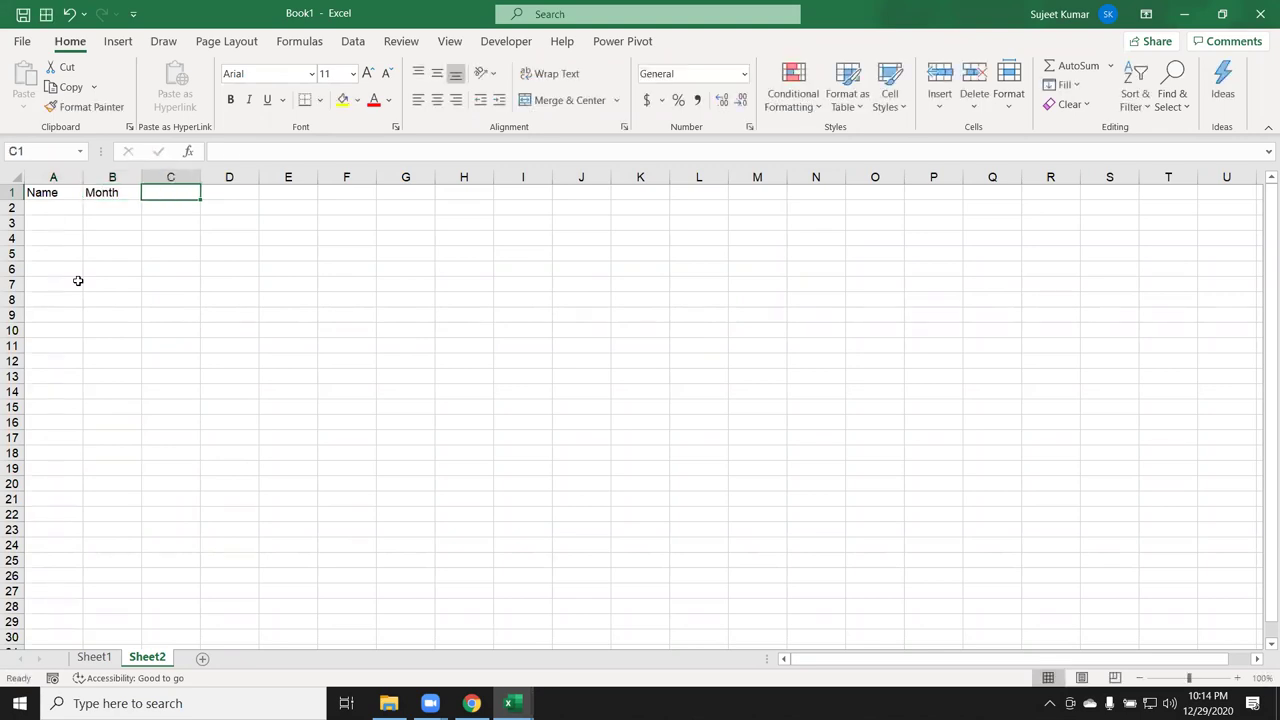
pyautogui.write('Sales')
pyautogui.press('Return')
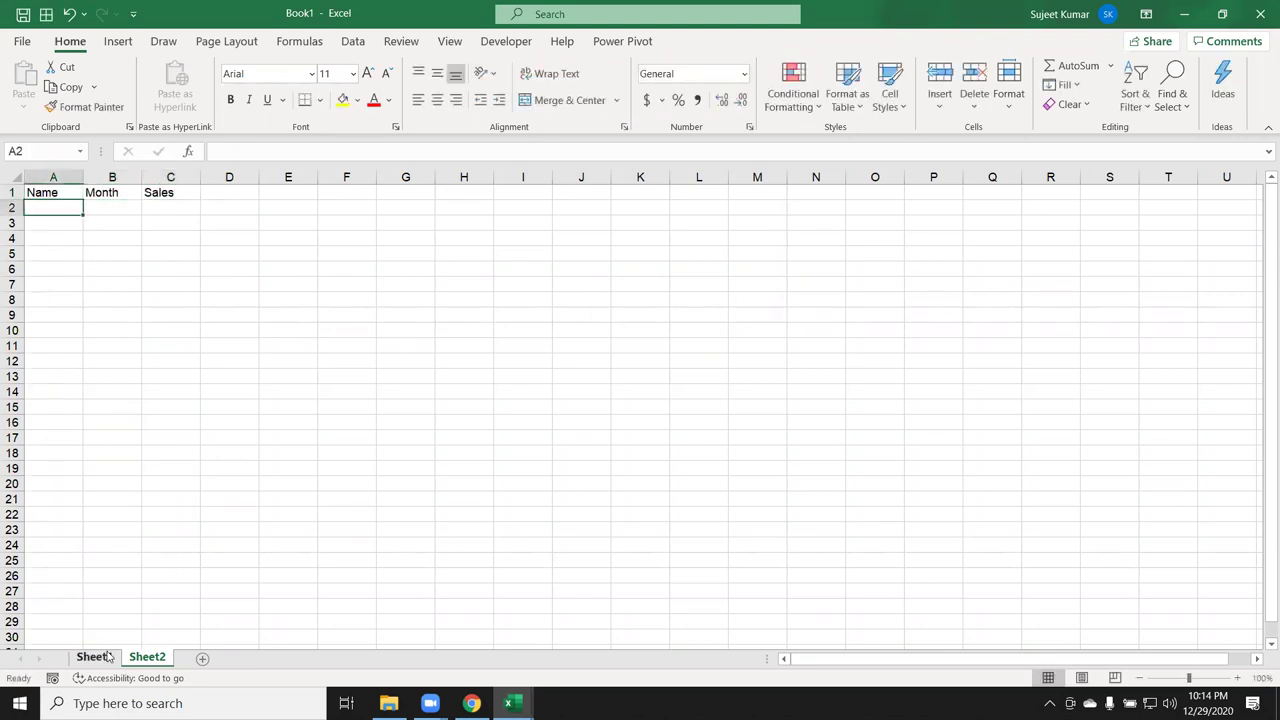
# Step: Copy the nine names from Sheet1 into the new sheet's Name column
pyautogui.click(95, 657)
pyautogui.moveTo(58, 207); pyautogui.dragTo(52, 332)
pyautogui.hotkey('ctrl', 'c')
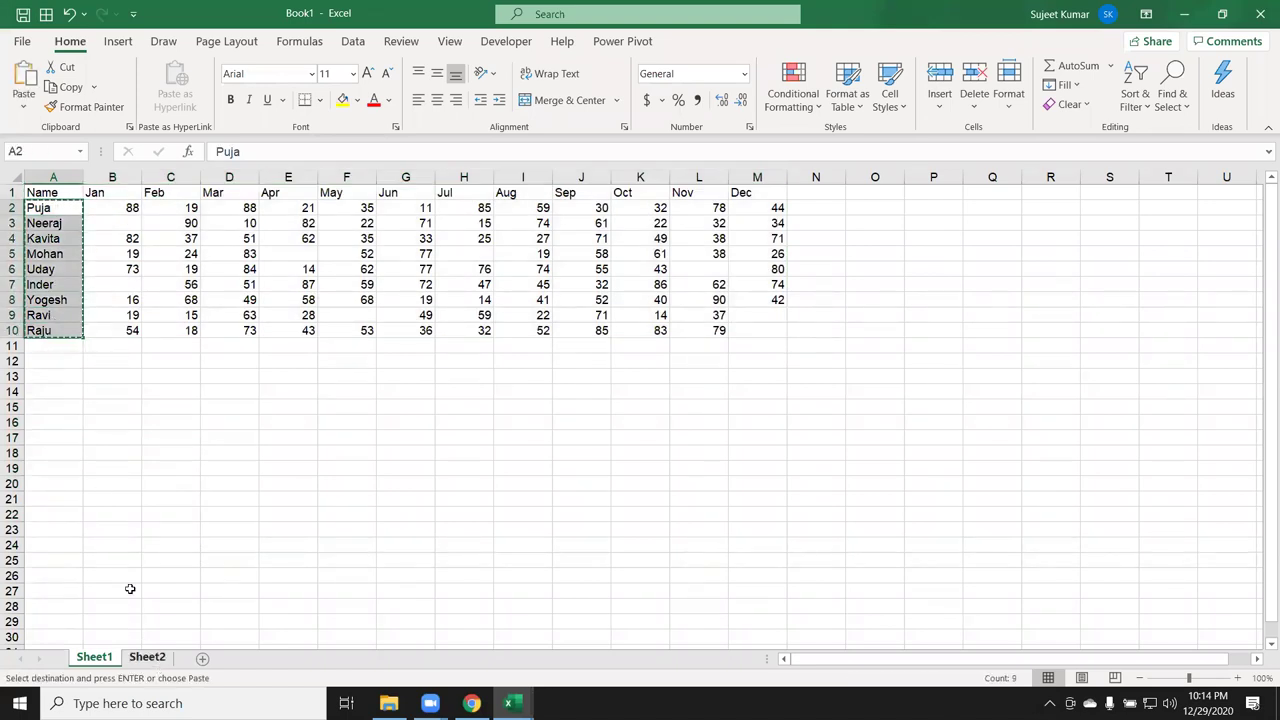
pyautogui.click(147, 657)
pyautogui.hotkey('ctrl', 'v')
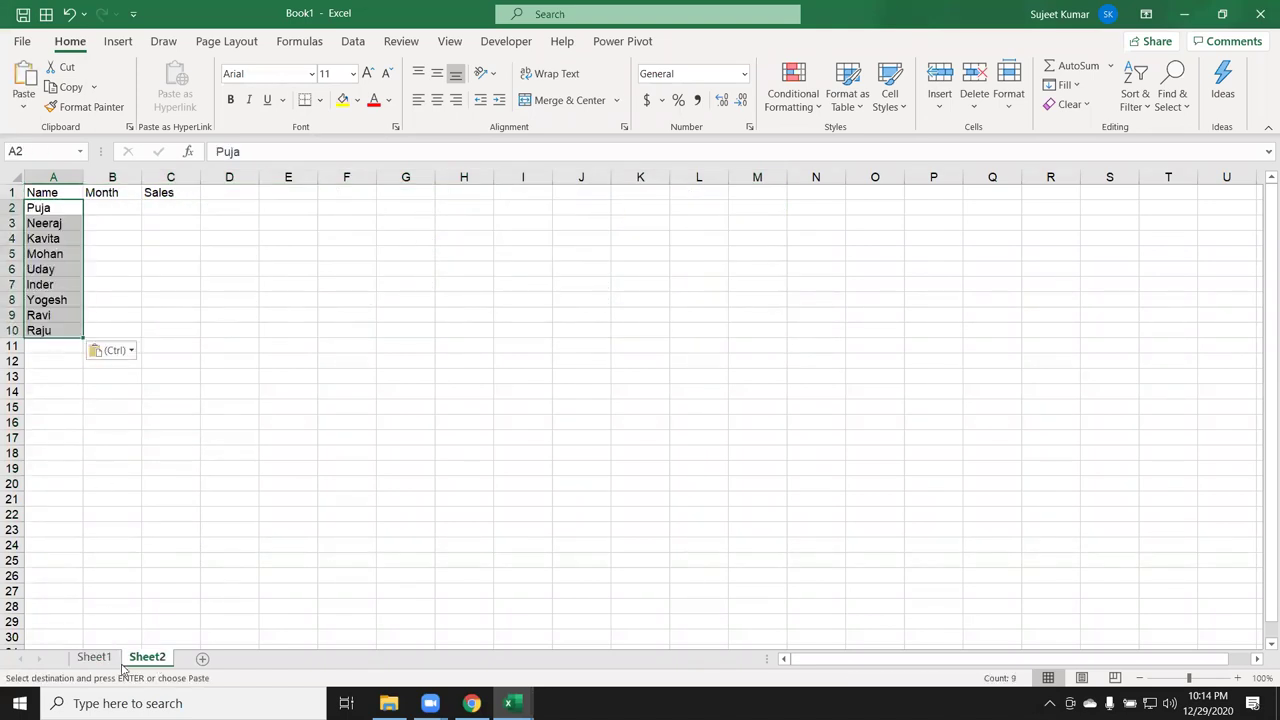
# Step: Put the Jan sales figures in C2:C10, replacing the pasted Jan header
pyautogui.click(95, 657)
pyautogui.moveTo(130, 207); pyautogui.dragTo(131, 330)
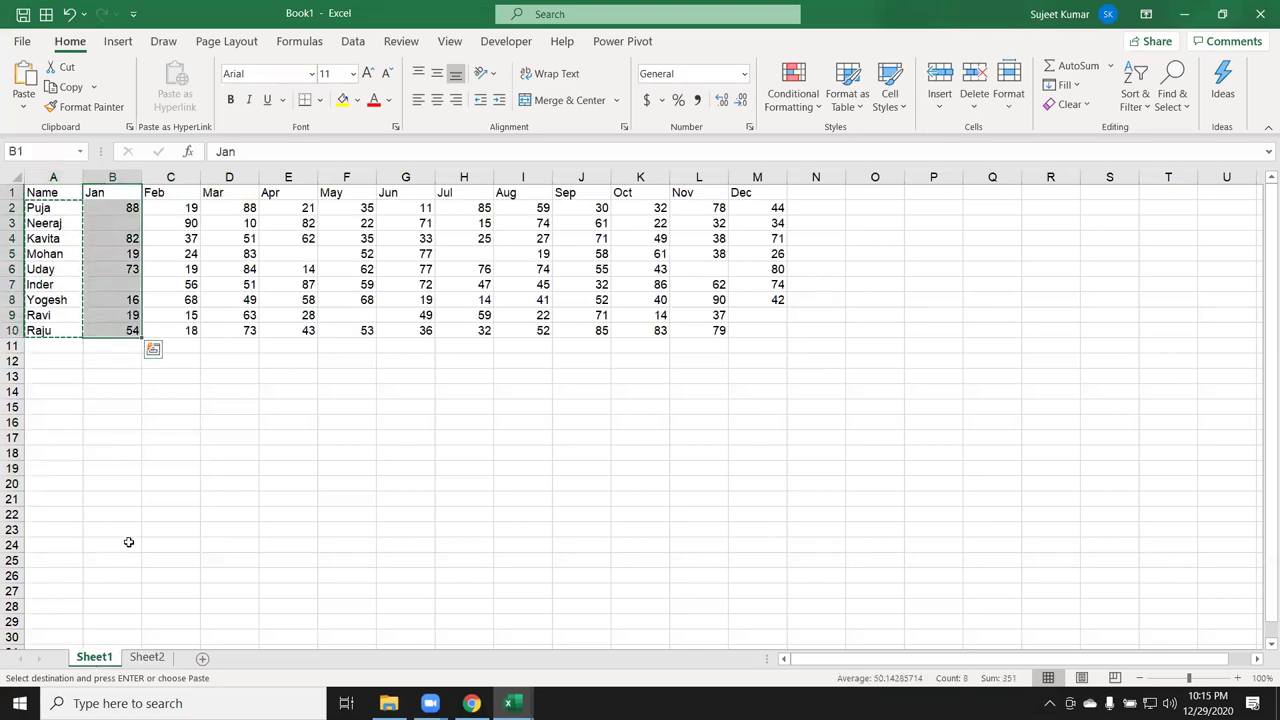
pyautogui.click(147, 657)
pyautogui.moveTo(170, 210); pyautogui.dragTo(170, 222)
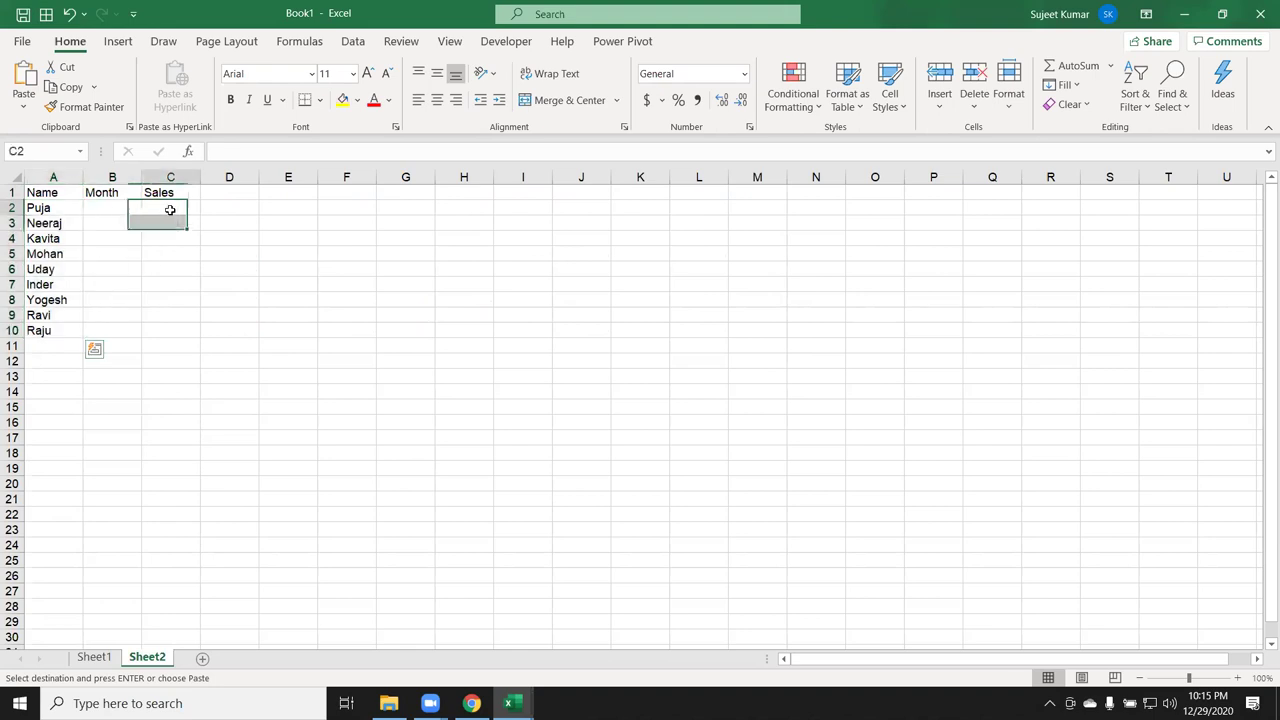
pyautogui.hotkey('ctrl', 'v')
pyautogui.press('Escape')
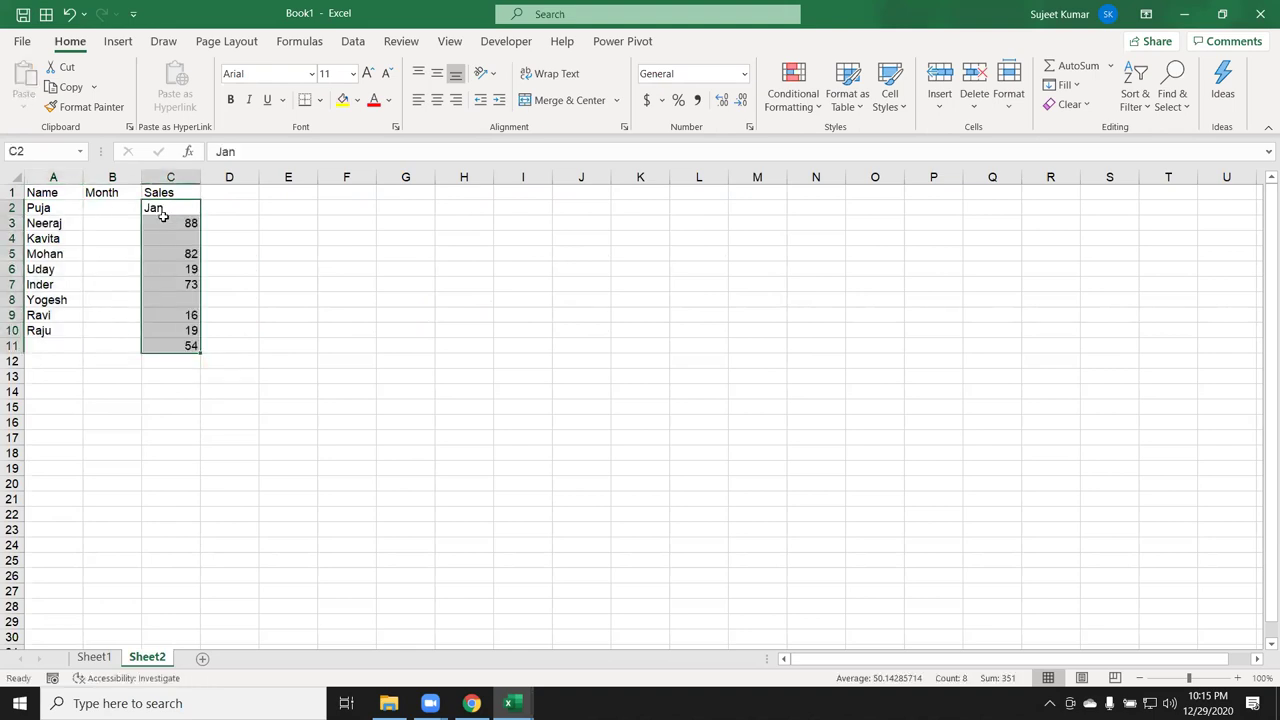
pyautogui.moveTo(172, 223); pyautogui.dragTo(186, 347)
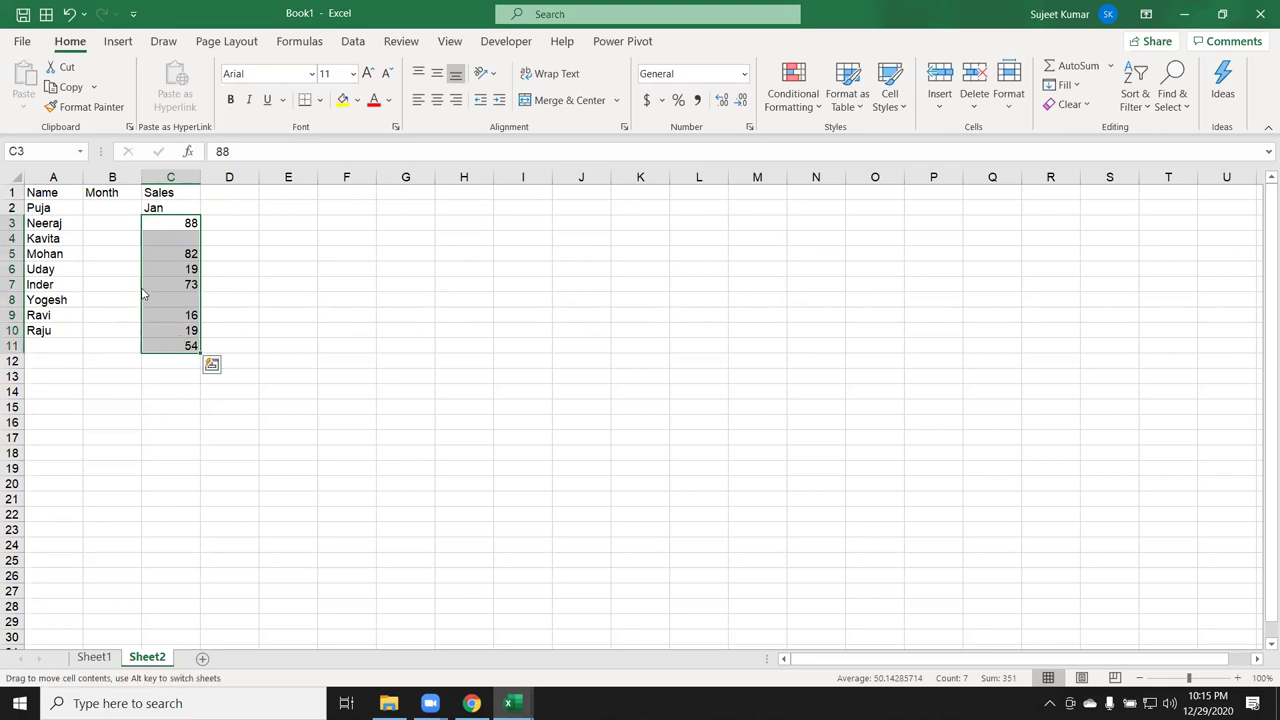
pyautogui.moveTo(143, 293); pyautogui.dragTo(145, 275)
pyautogui.press('Escape')
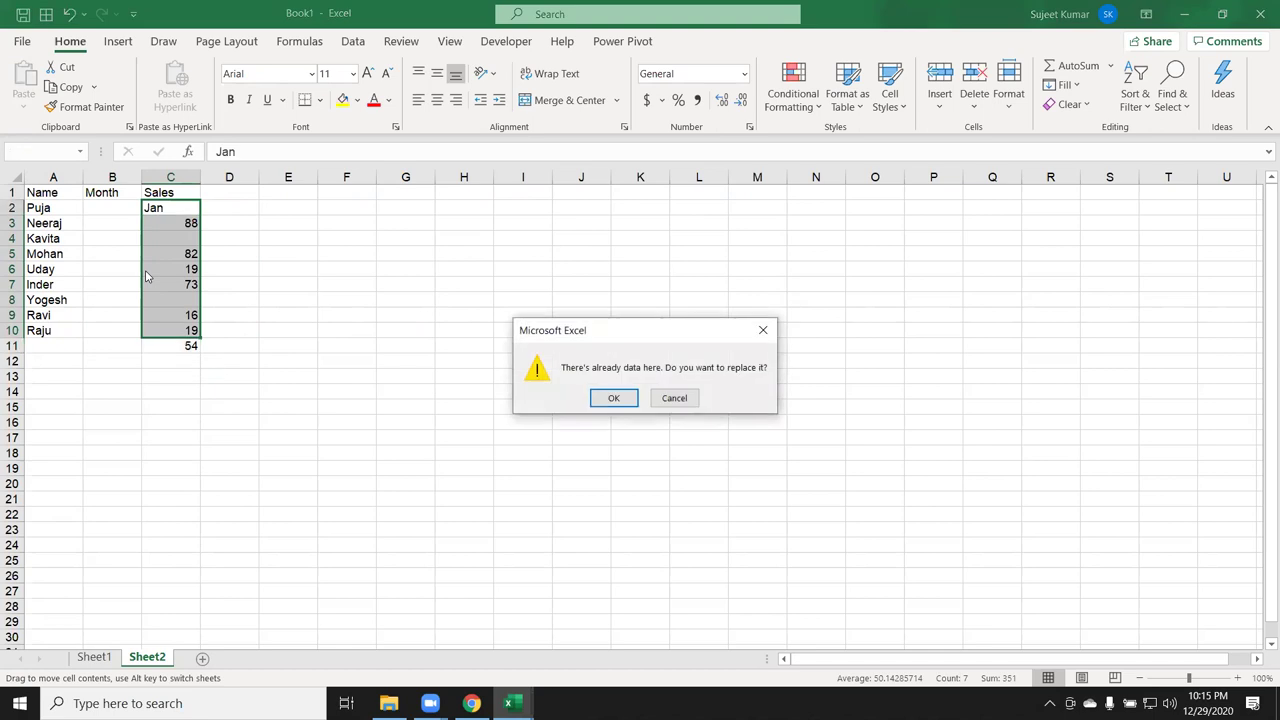
pyautogui.click(638, 397)
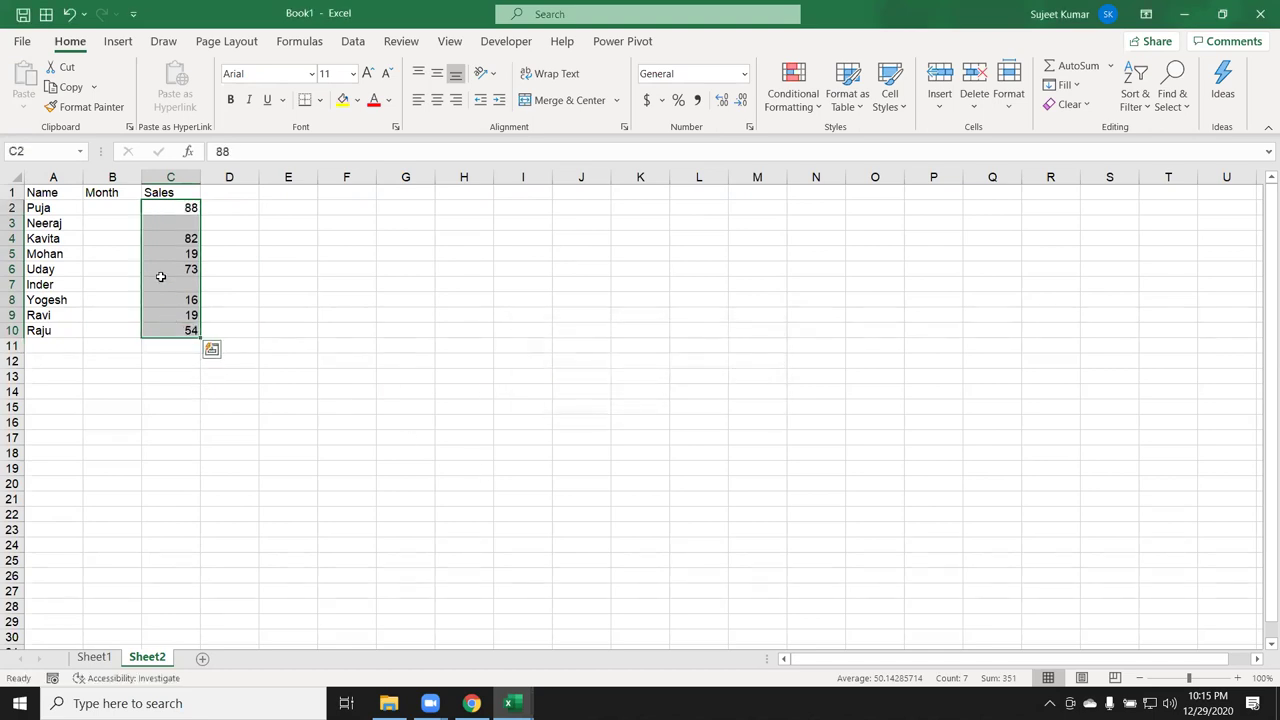
# Step: Fill JAN into every Month cell from B2 down to row 10
pyautogui.click(133, 212)
pyautogui.write('JAN')
pyautogui.press('Return')
pyautogui.click(129, 206)
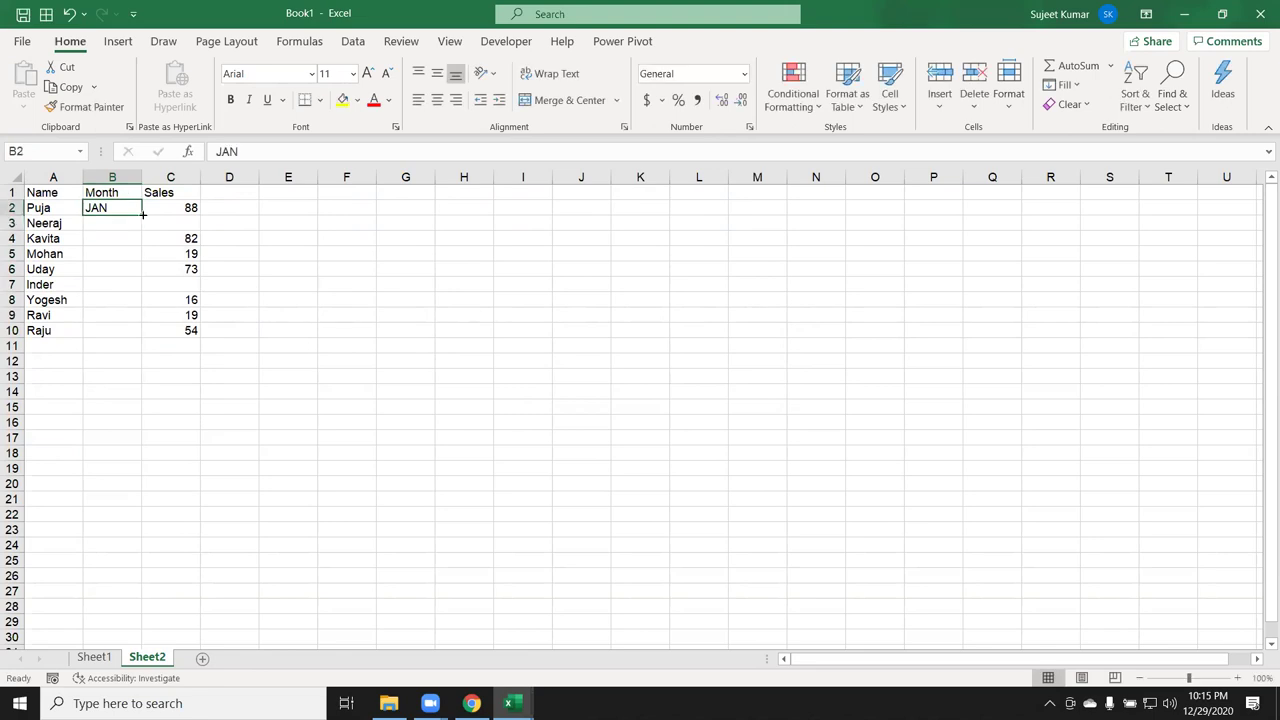
pyautogui.doubleClick(142, 213)
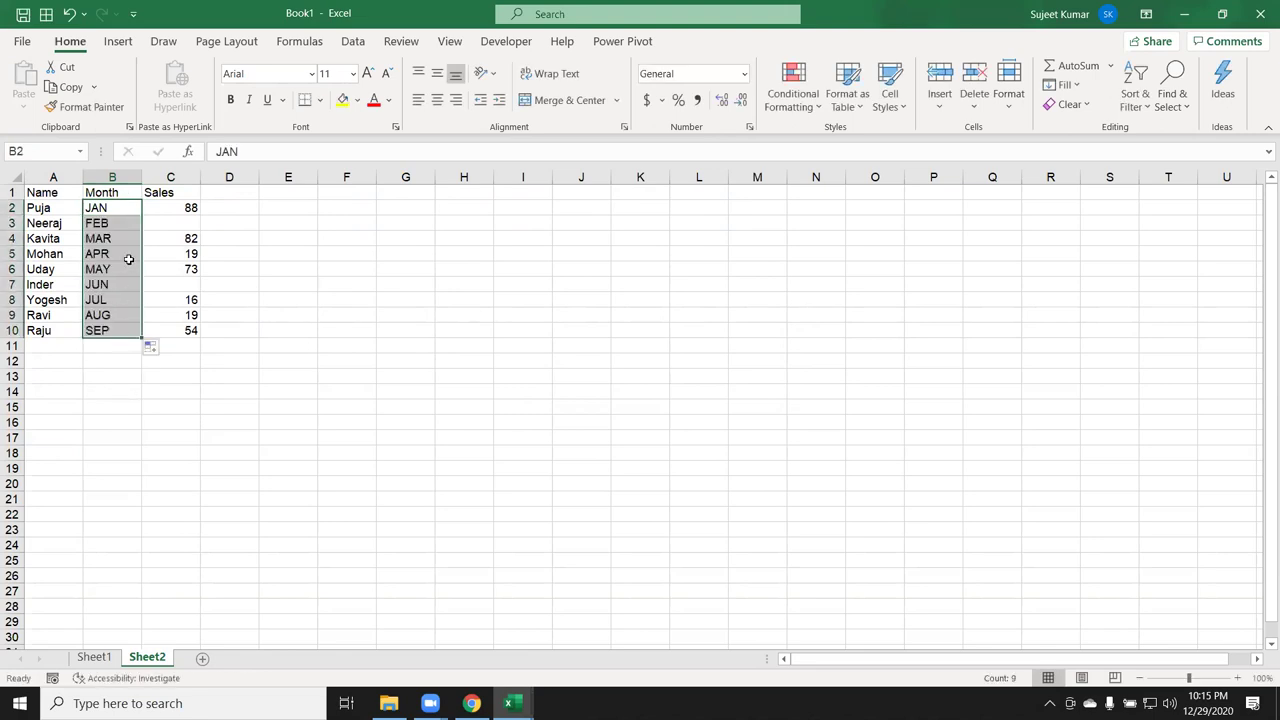
pyautogui.hotkey('ctrl', 'd')
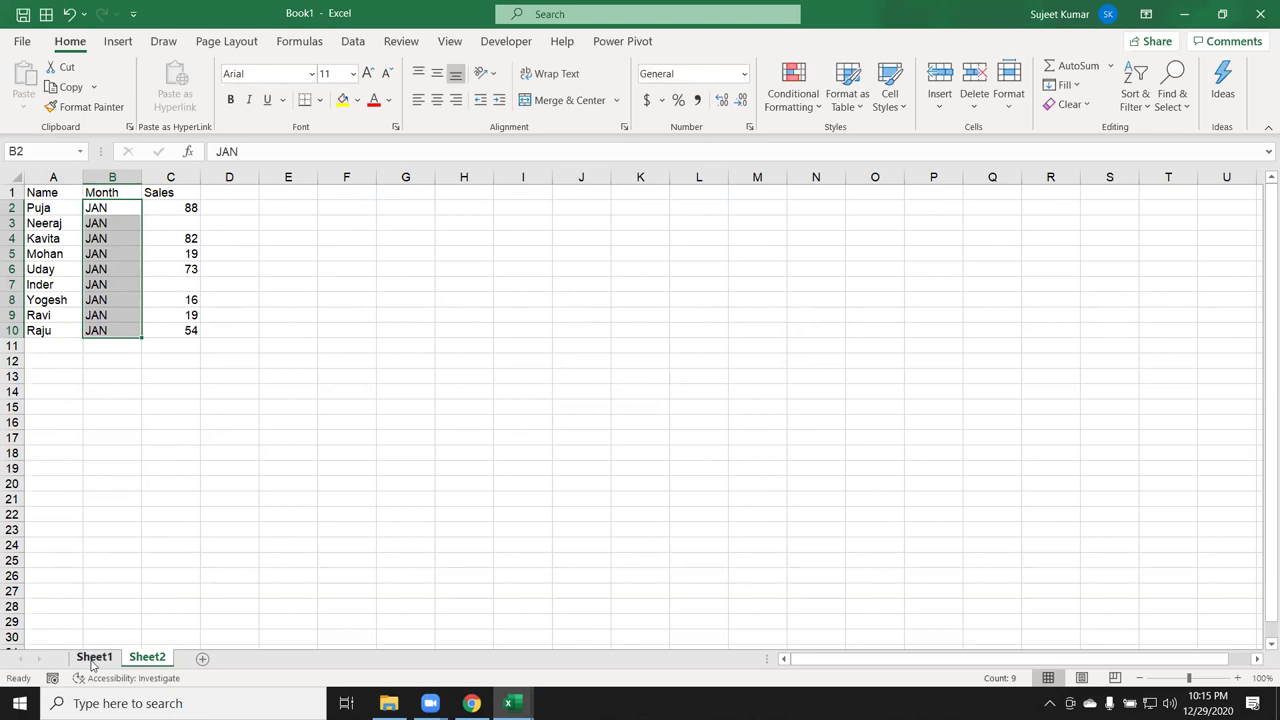
# Step: Delete Neeraj's and Inder's rows, which have no sales, then return to Sheet1
pyautogui.click(94, 657)
pyautogui.moveTo(75, 208); pyautogui.dragTo(57, 332)
pyautogui.click(150, 658)
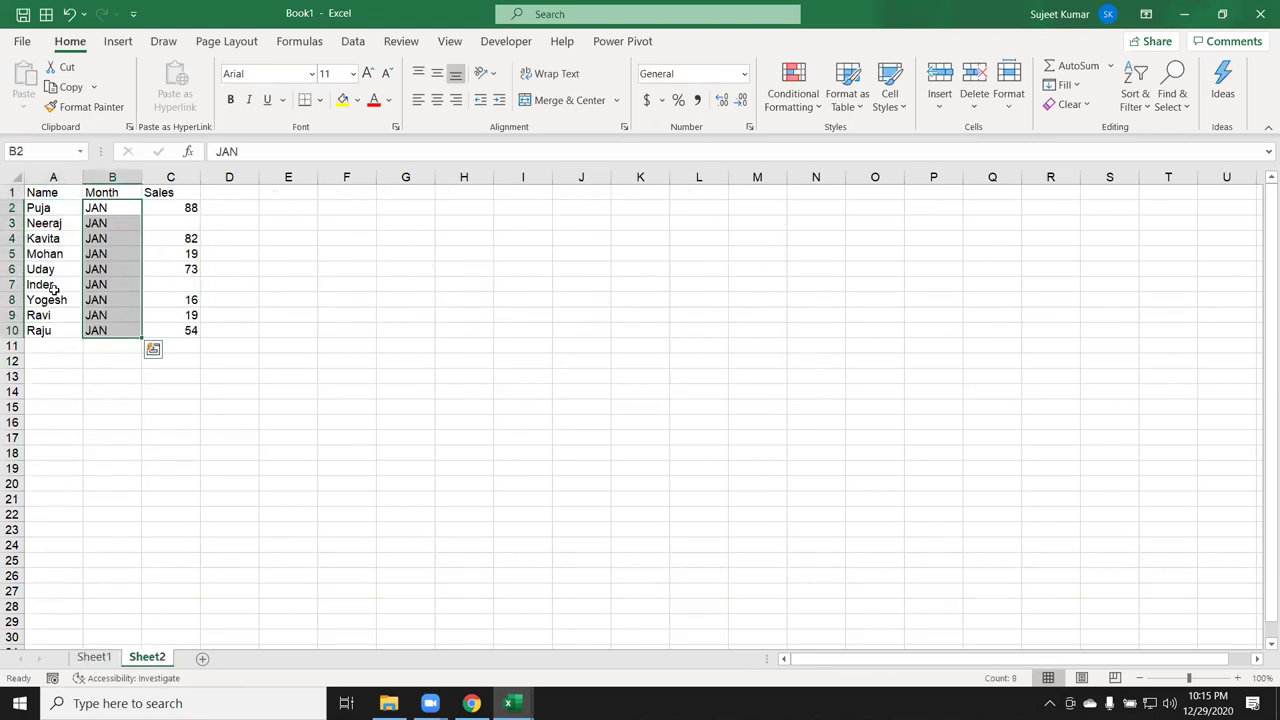
pyautogui.click(14, 223)
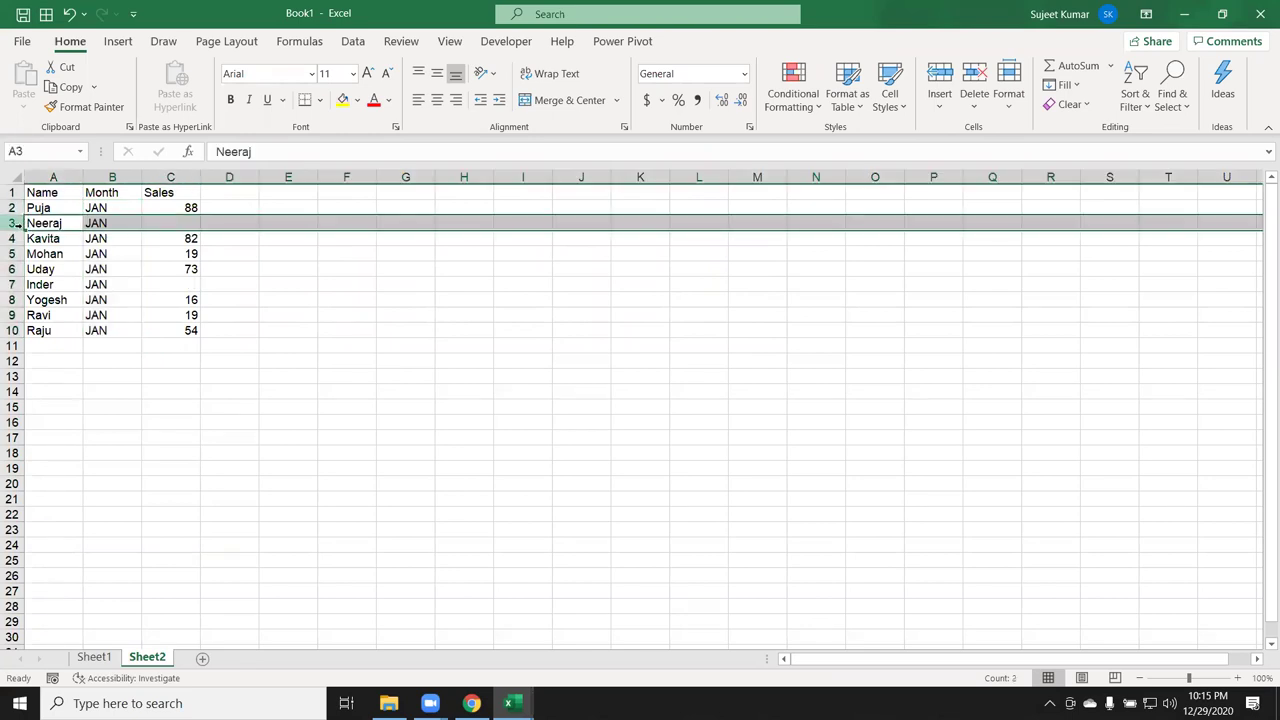
pyautogui.hotkey('ctrl', '-')
pyautogui.click(12, 269)
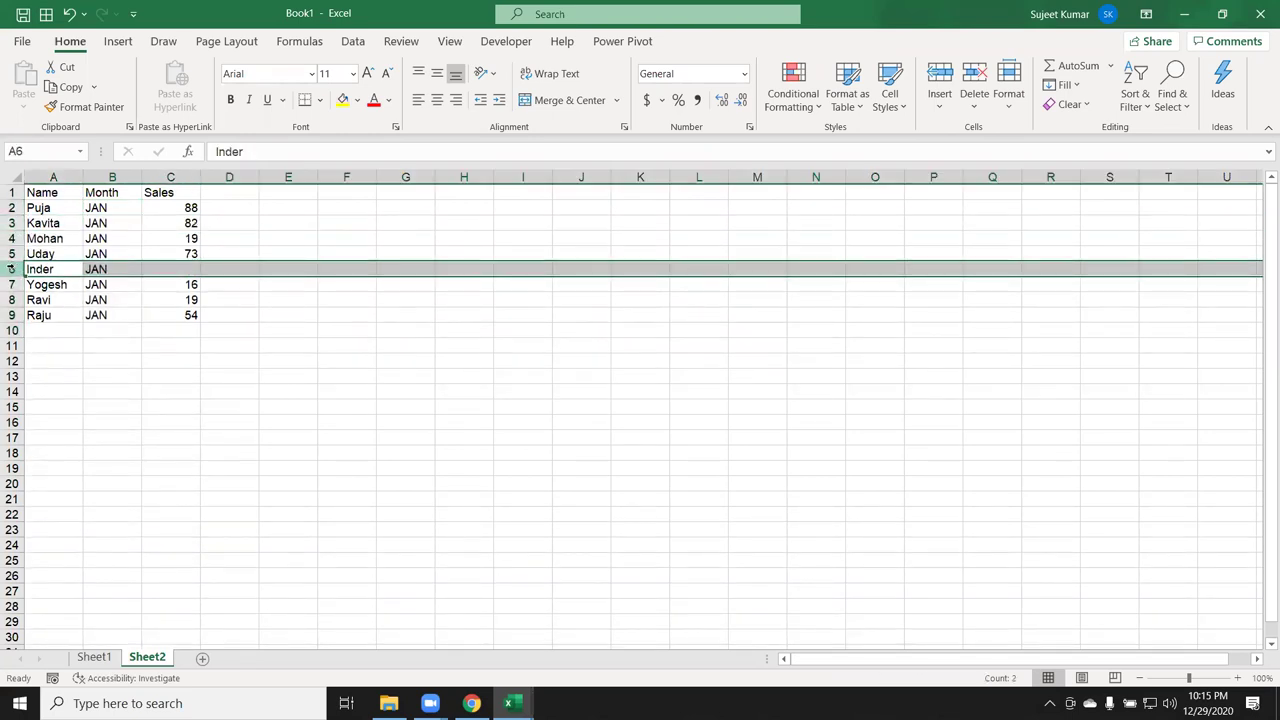
pyautogui.hotkey('ctrl', '-')
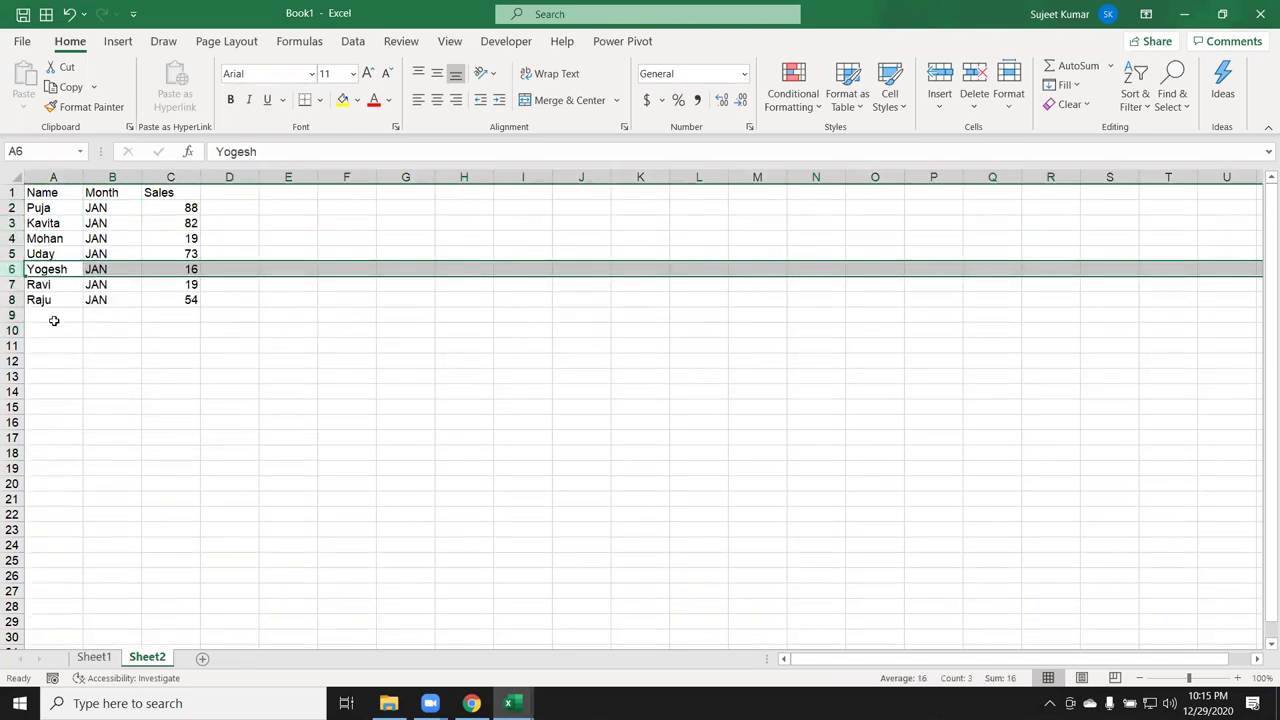
pyautogui.click(52, 318)
pyautogui.click(95, 658)
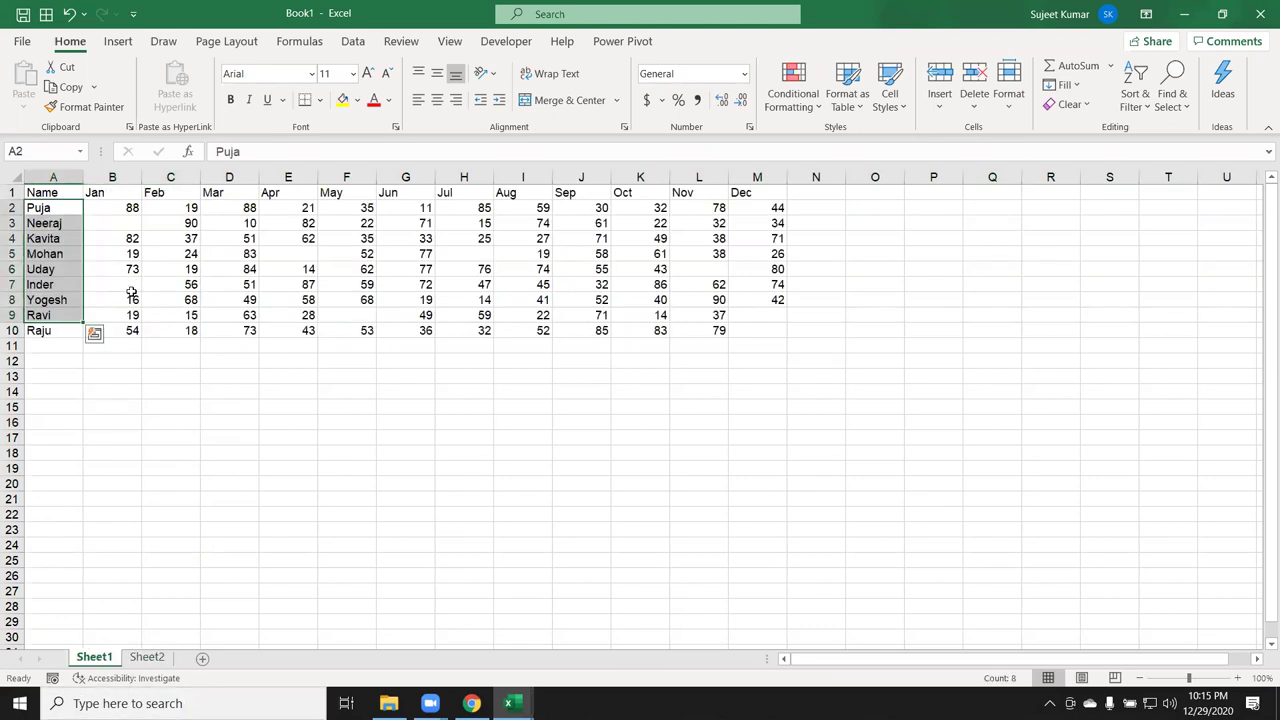
# Step: Copy the Feb header from Sheet1 into Sheet2's B9
pyautogui.click(150, 207)
pyautogui.click(157, 191)
pyautogui.hotkey('ctrl', 'c')
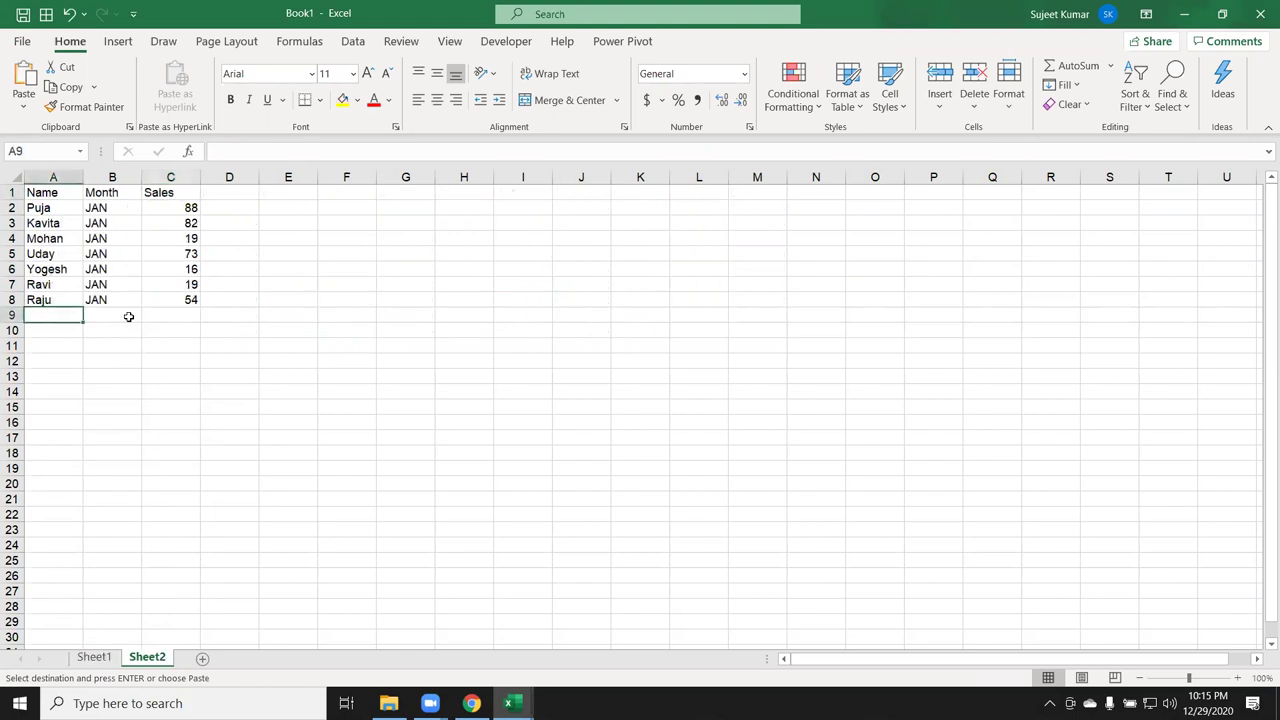
pyautogui.click(129, 315)
pyautogui.hotkey('ctrl', 'v')
# Step: Paste the nine names into Sheet2 starting at A9
pyautogui.click(100, 658)
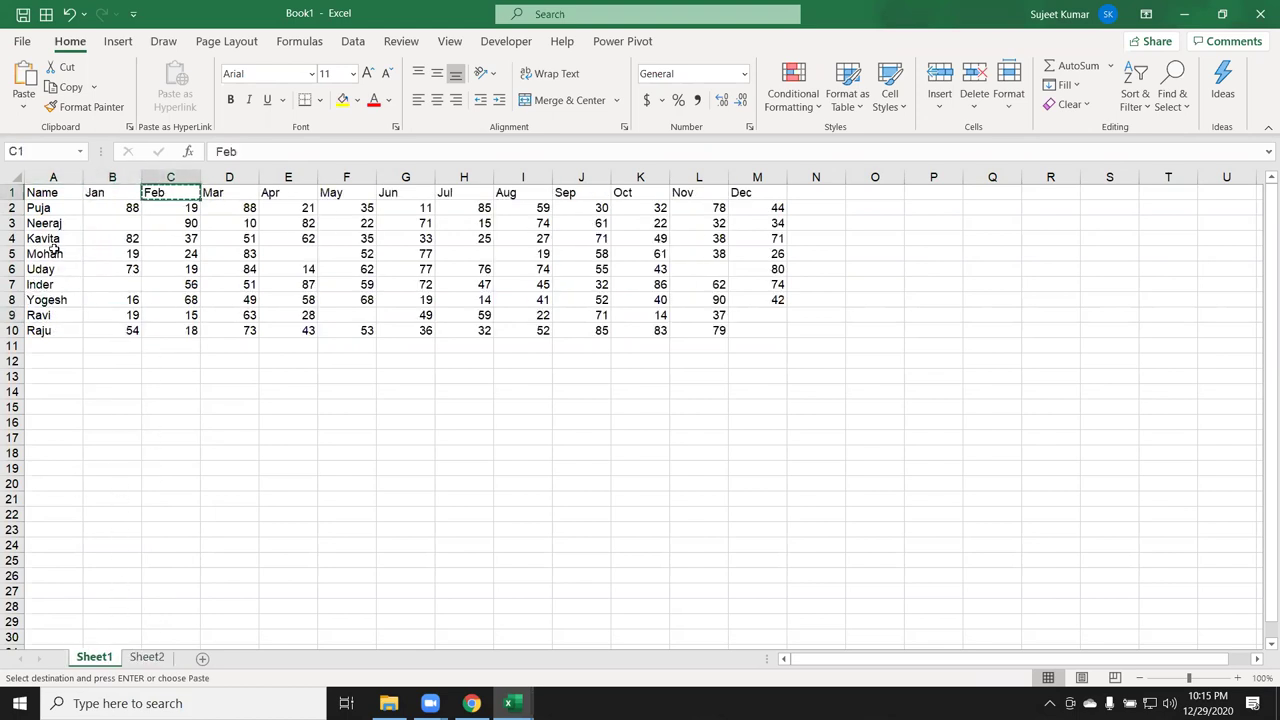
pyautogui.moveTo(45, 208); pyautogui.dragTo(55, 331)
pyautogui.hotkey('ctrl', 'c')
pyautogui.click(146, 658)
pyautogui.click(50, 315)
pyautogui.hotkey('ctrl', 'v')
# Step: Place the February sales in C9:C17 and fill Feb down B9:B17
pyautogui.click(94, 658)
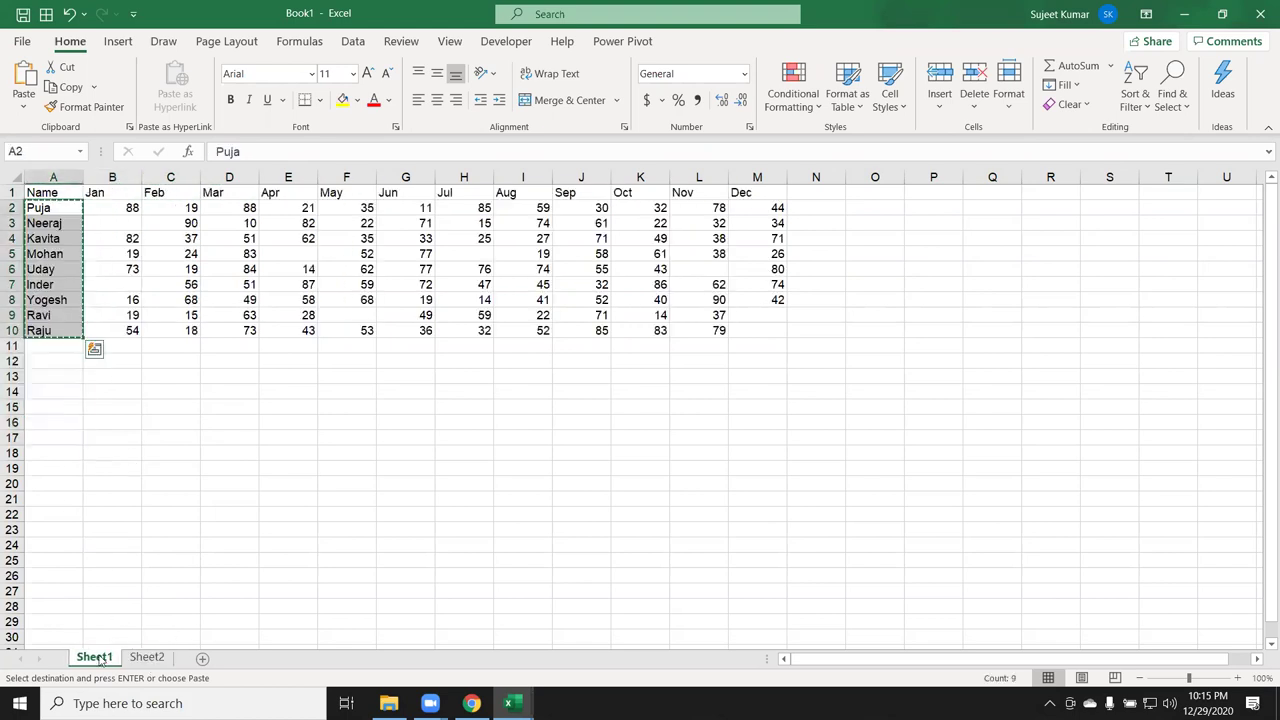
pyautogui.moveTo(191, 208); pyautogui.dragTo(185, 329)
pyautogui.hotkey('ctrl', 'c')
pyautogui.click(135, 658)
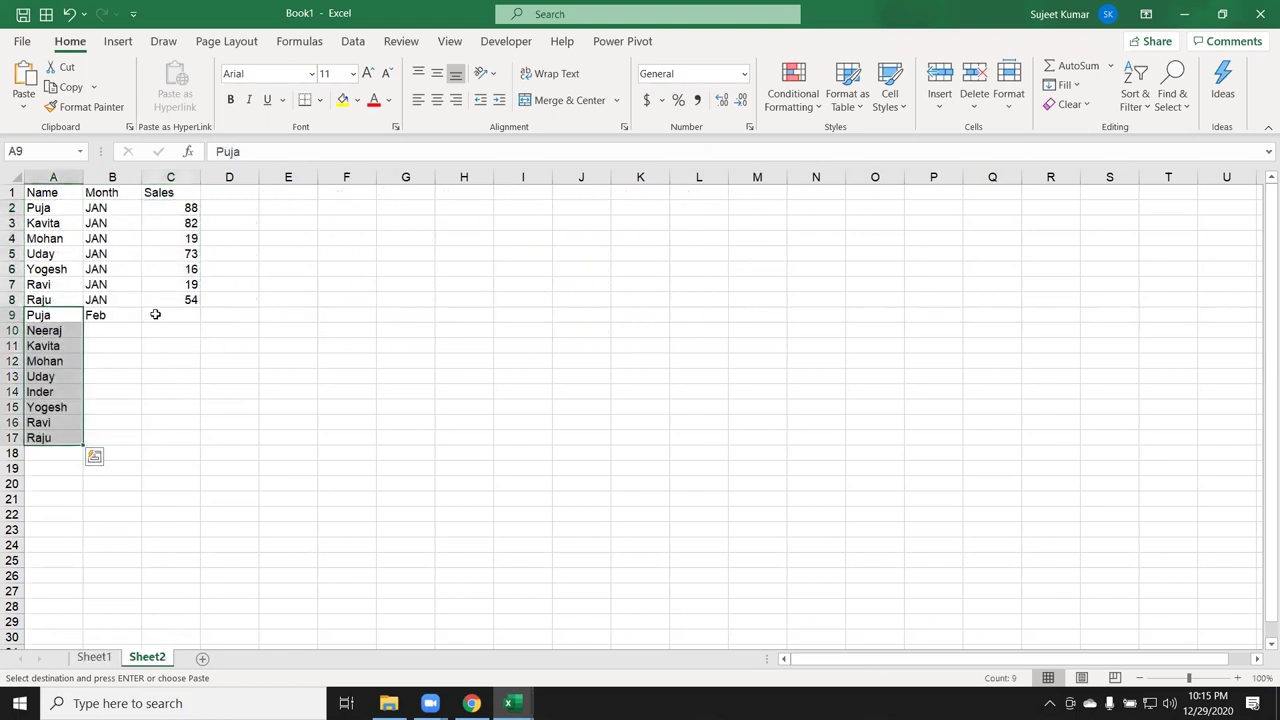
pyautogui.click(187, 333)
pyautogui.hotkey('ctrl', 'v')
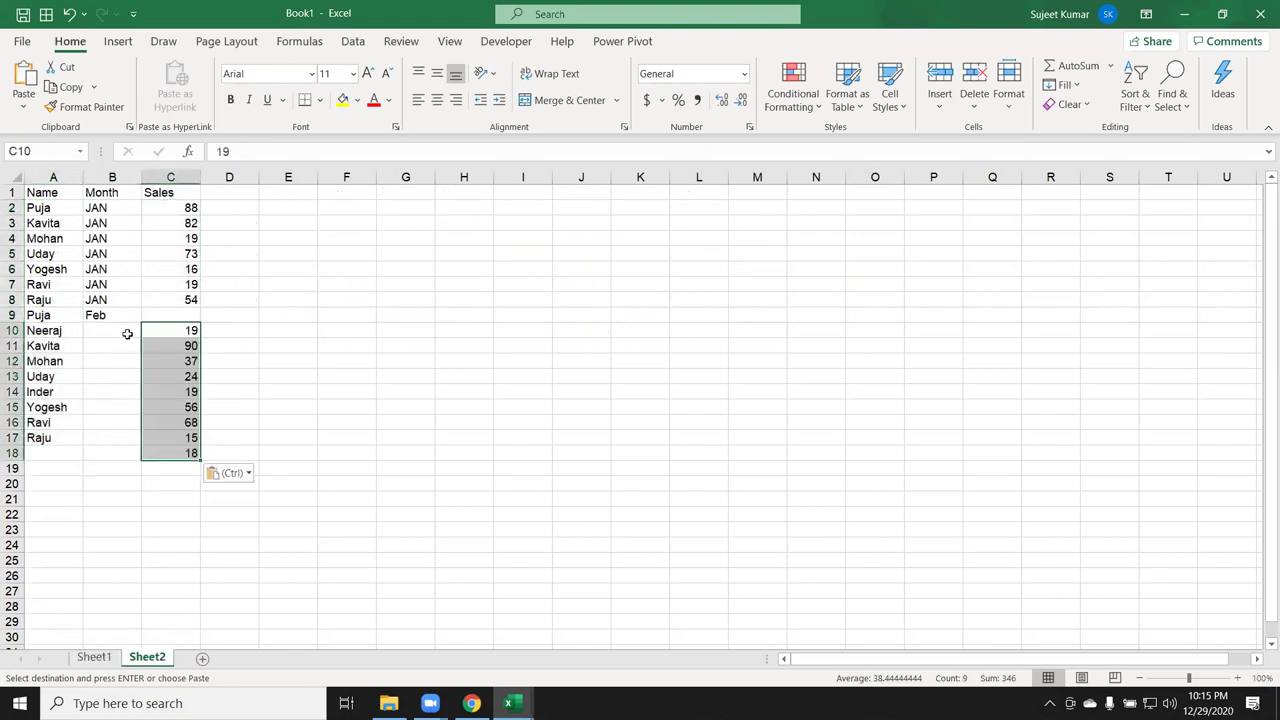
pyautogui.moveTo(146, 330)
pyautogui.mouseDown()
pyautogui.moveTo(150, 318)
pyautogui.moveTo(108, 447)
pyautogui.moveTo(115, 431)
pyautogui.mouseUp()
pyautogui.hotkey('ctrl', 'd')
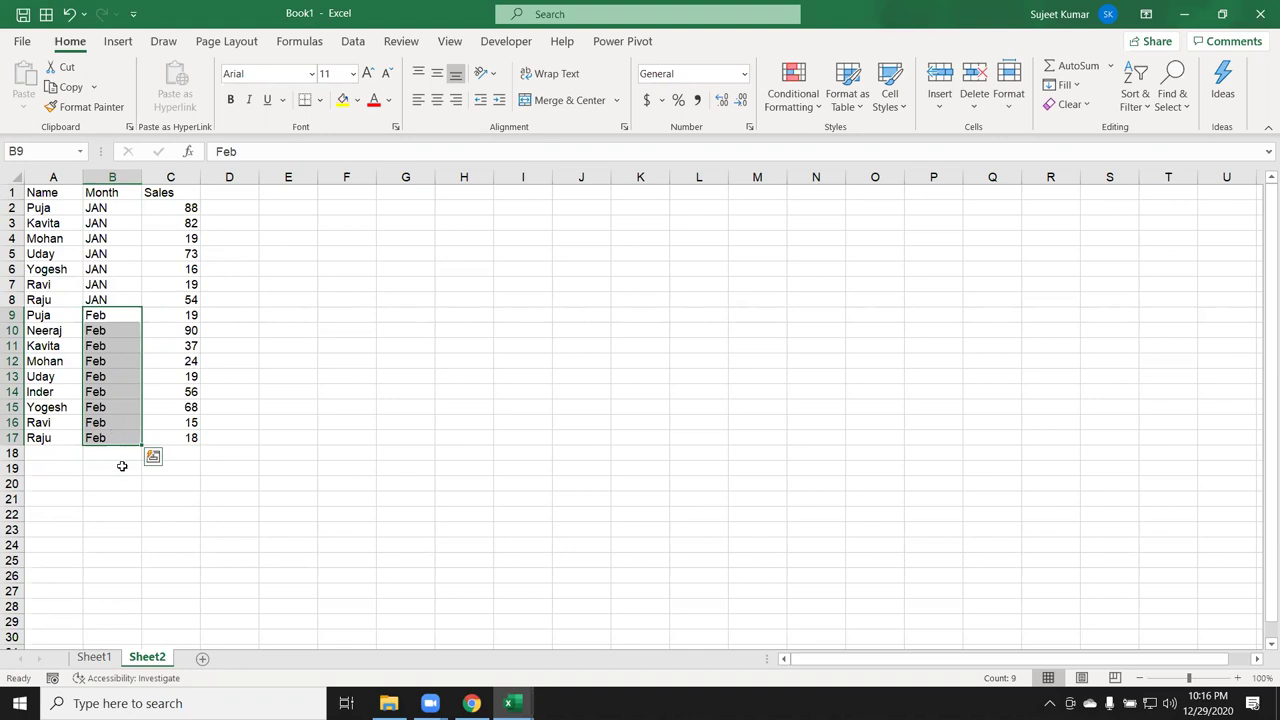
pyautogui.click(94, 657)
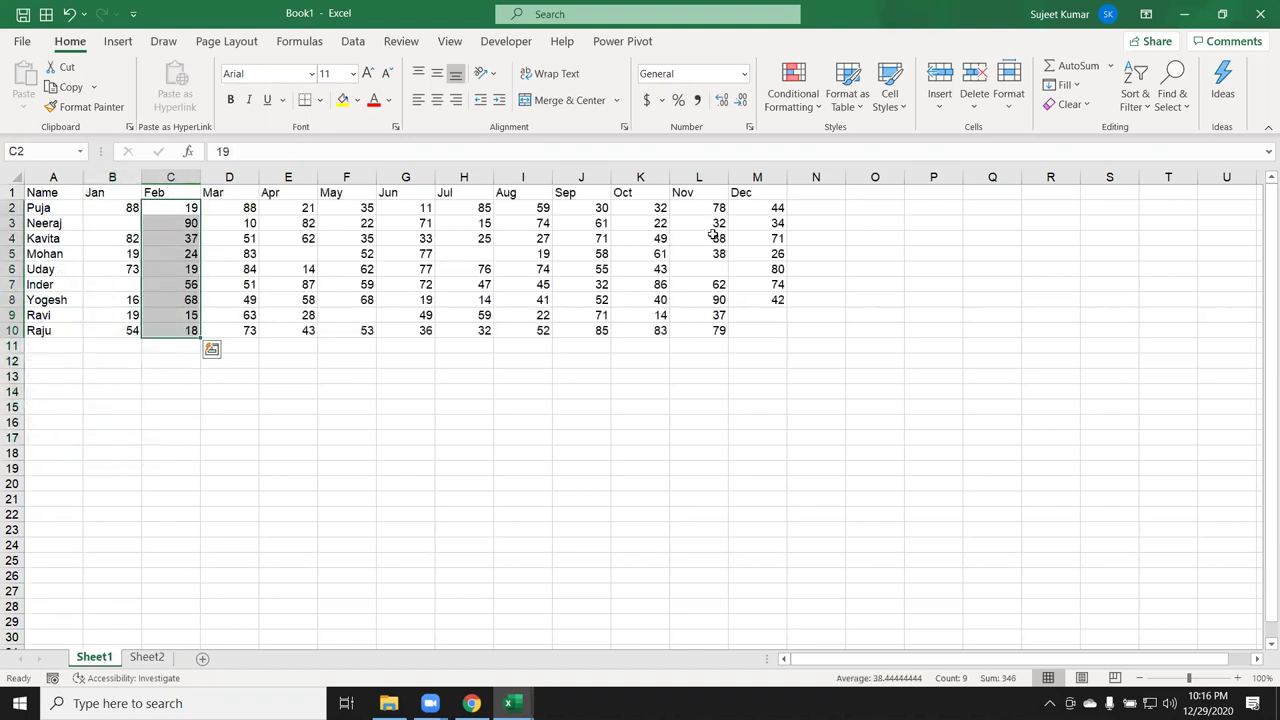
pyautogui.click(746, 193)
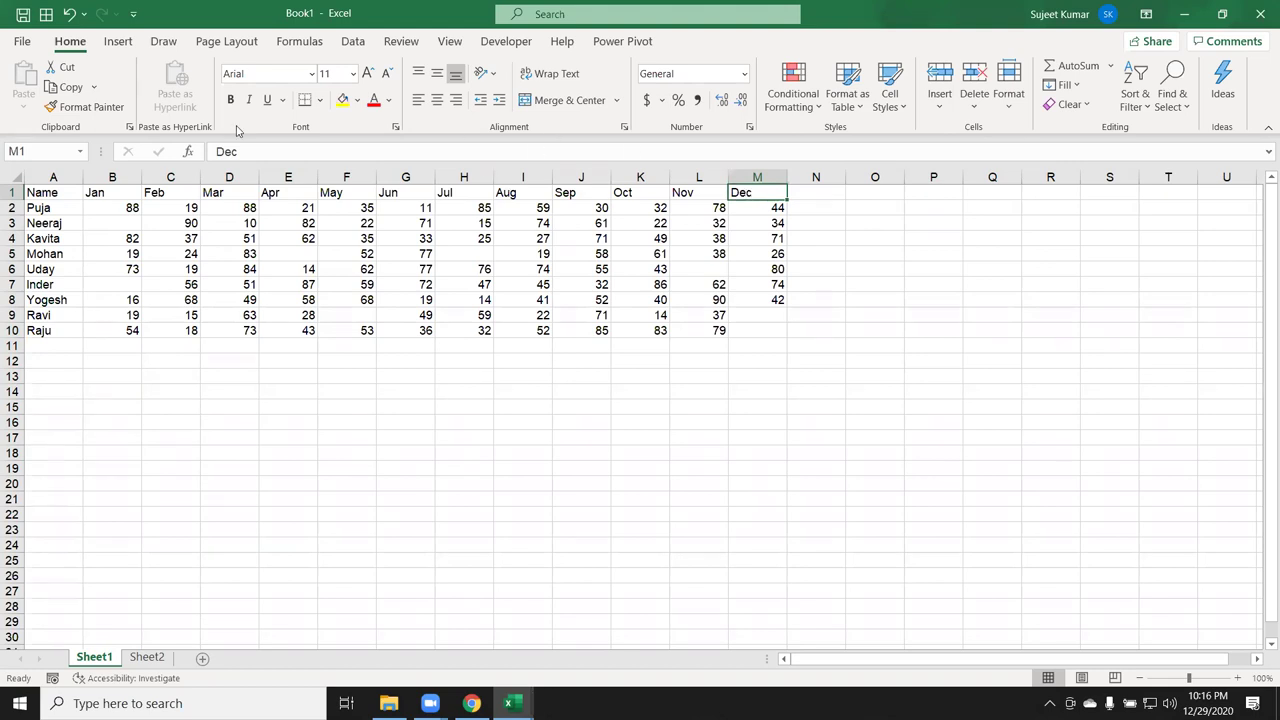
# Step: Send A1:M10 to Power Query via From Table/Range, confirming the table has headers
pyautogui.click(52, 197)
pyautogui.moveTo(52, 197); pyautogui.dragTo(773, 330)
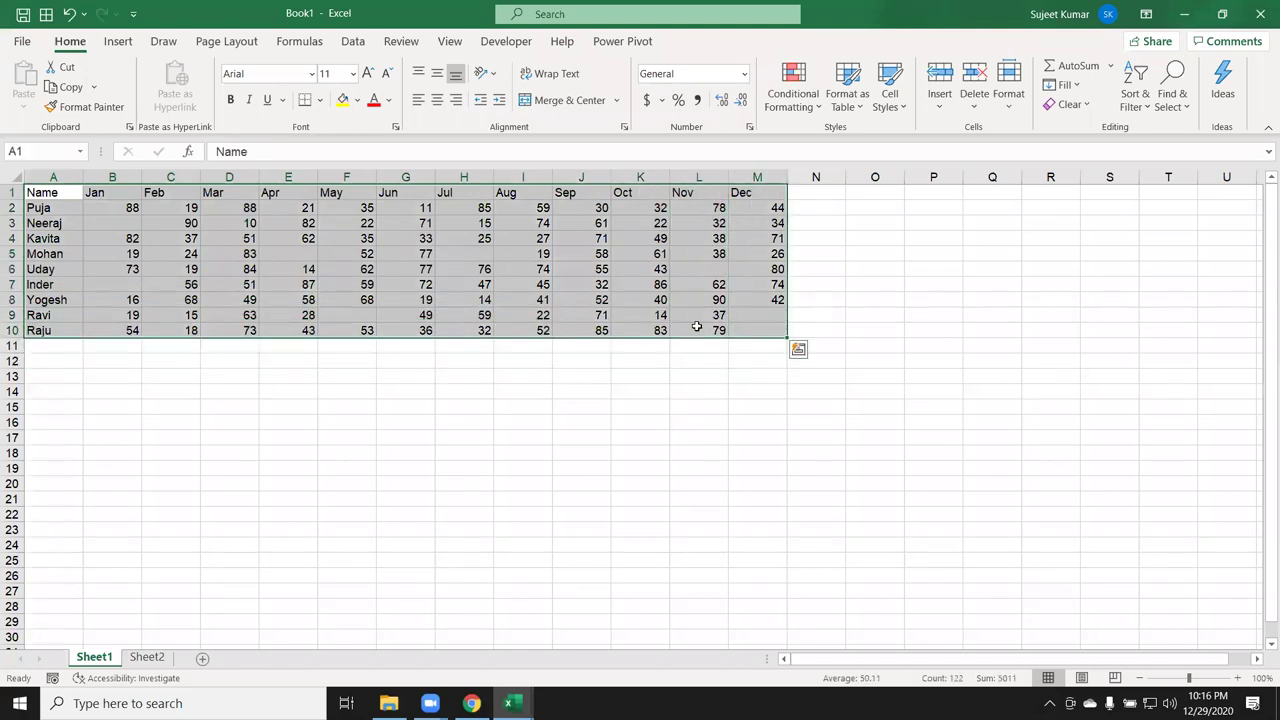
pyautogui.click(126, 41)
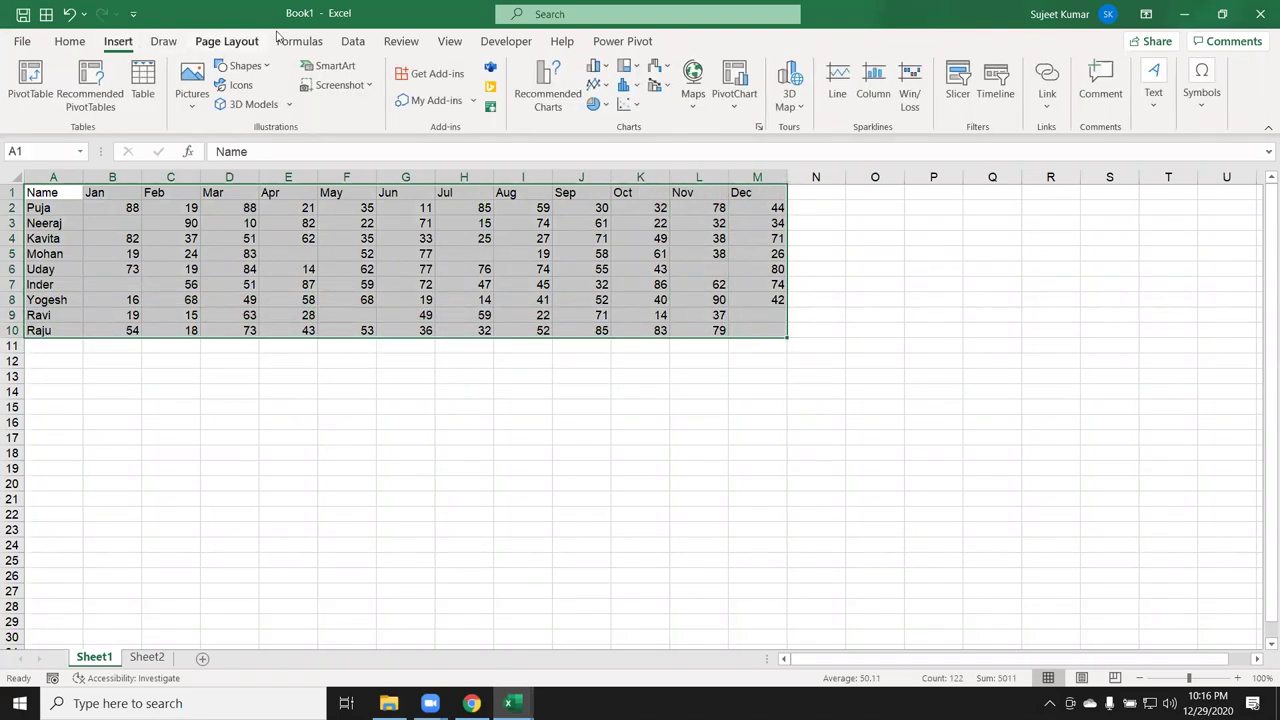
pyautogui.click(362, 41)
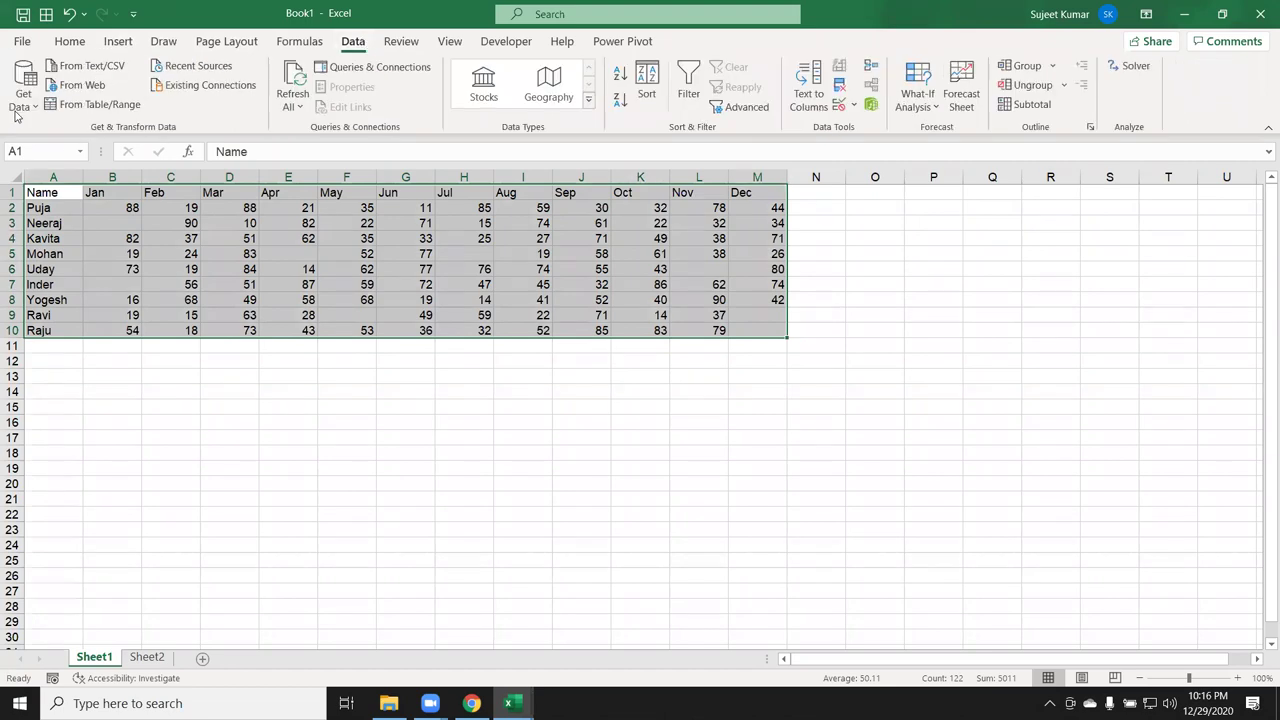
pyautogui.click(22, 92)
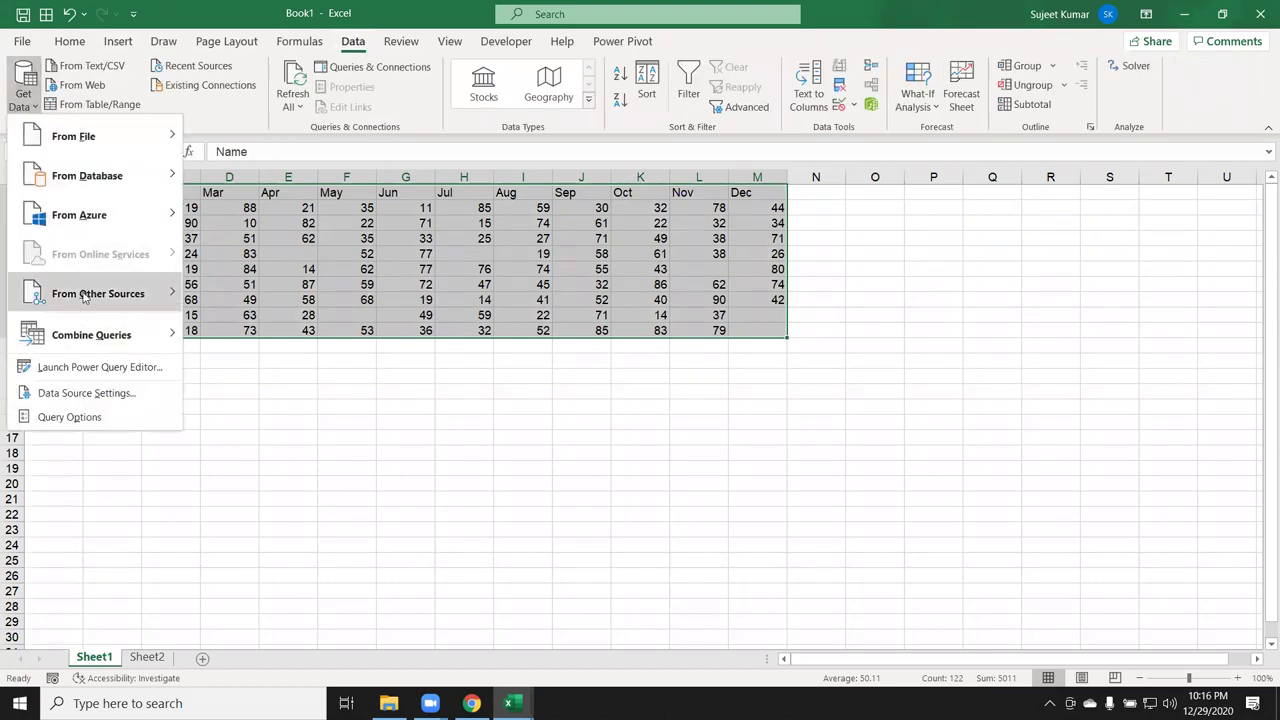
pyautogui.moveTo(98, 293)
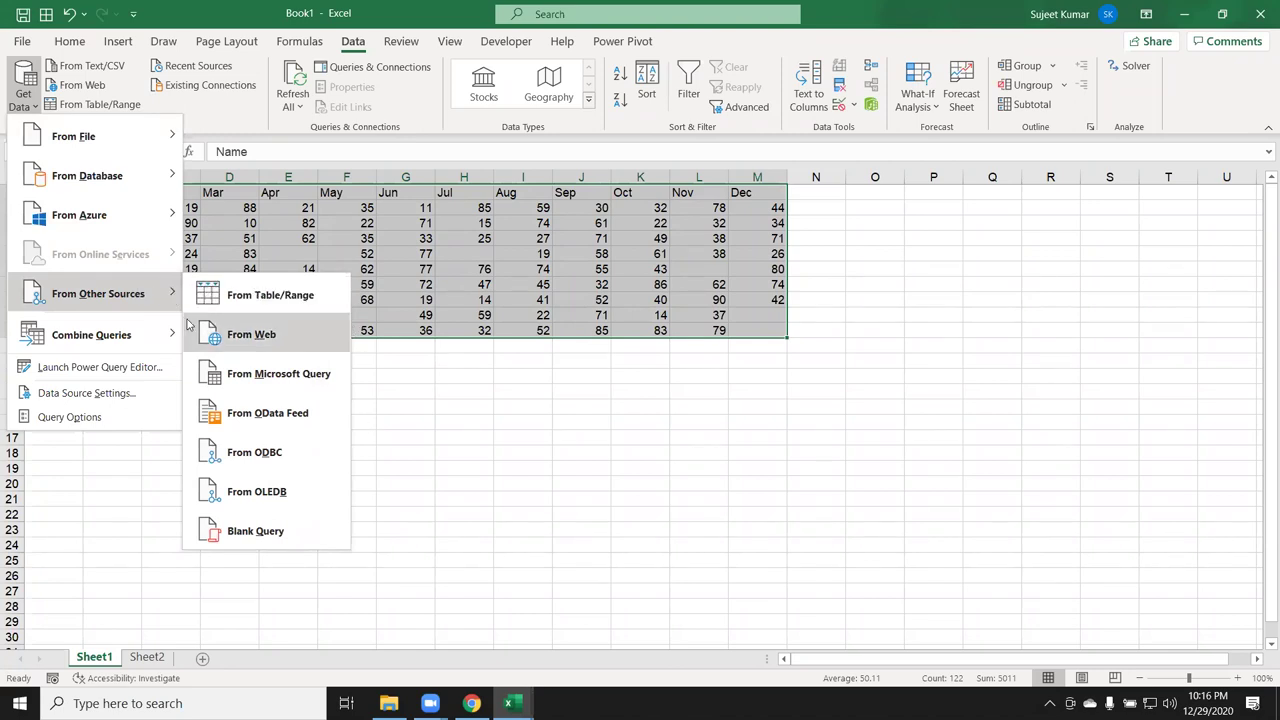
pyautogui.click(232, 303)
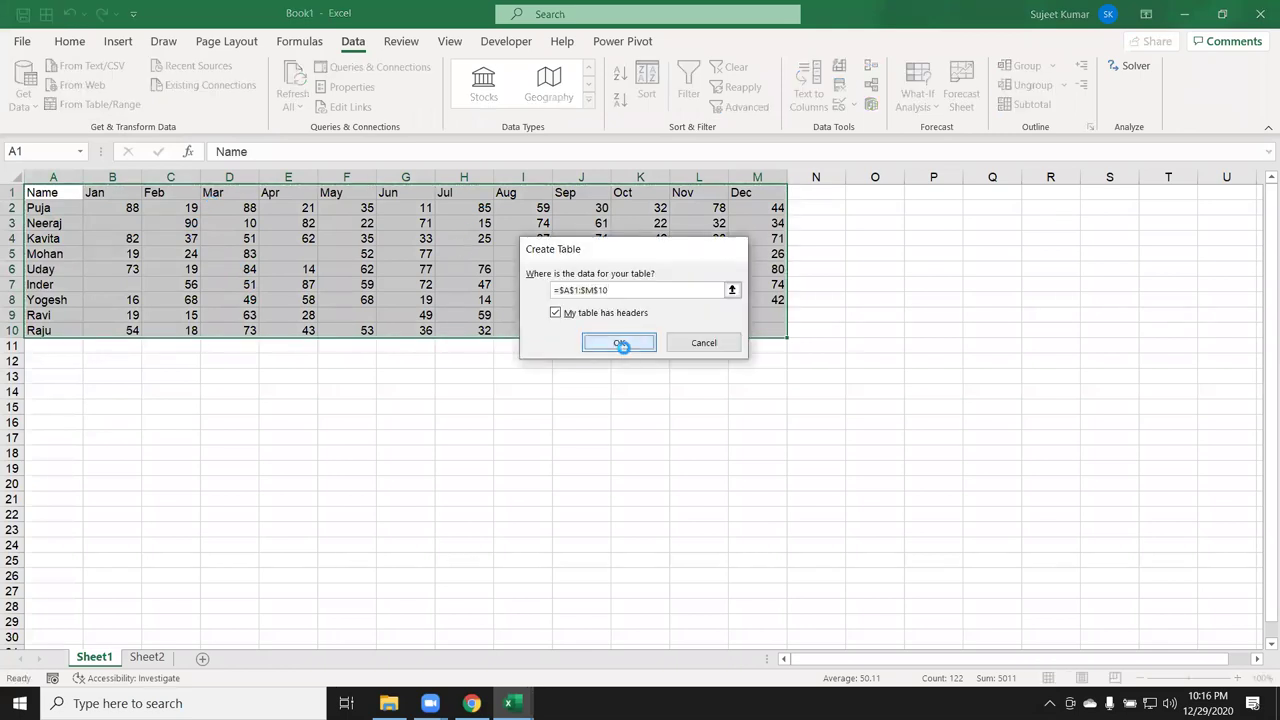
pyautogui.click(620, 343)
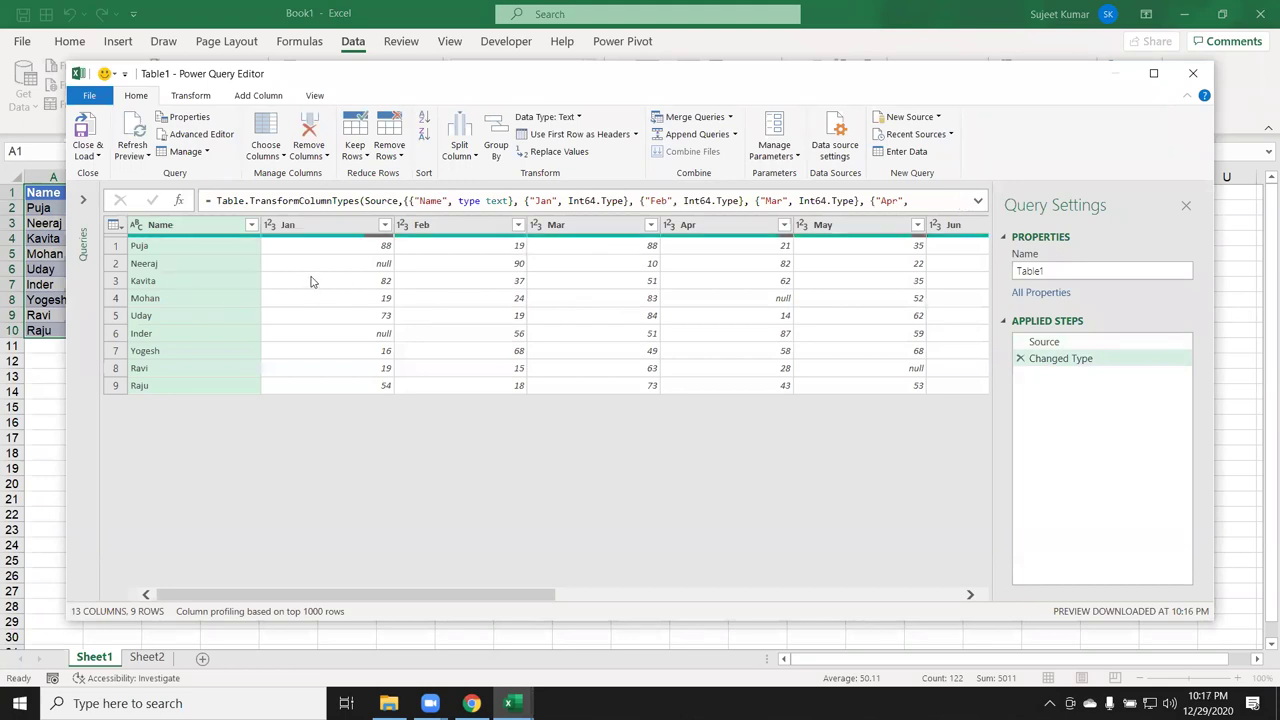
# Step: Select the Jan through Dec columns in the editor and show the Transform commands
pyautogui.click(314, 281)
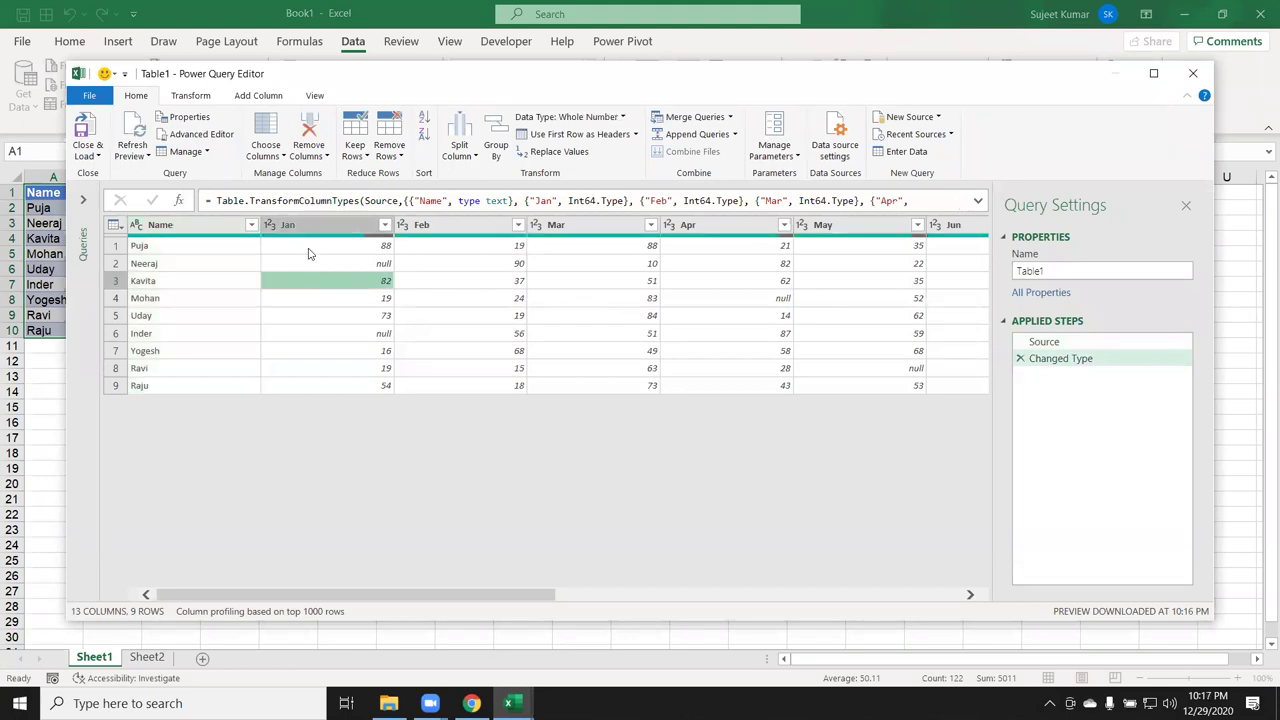
pyautogui.click(188, 257)
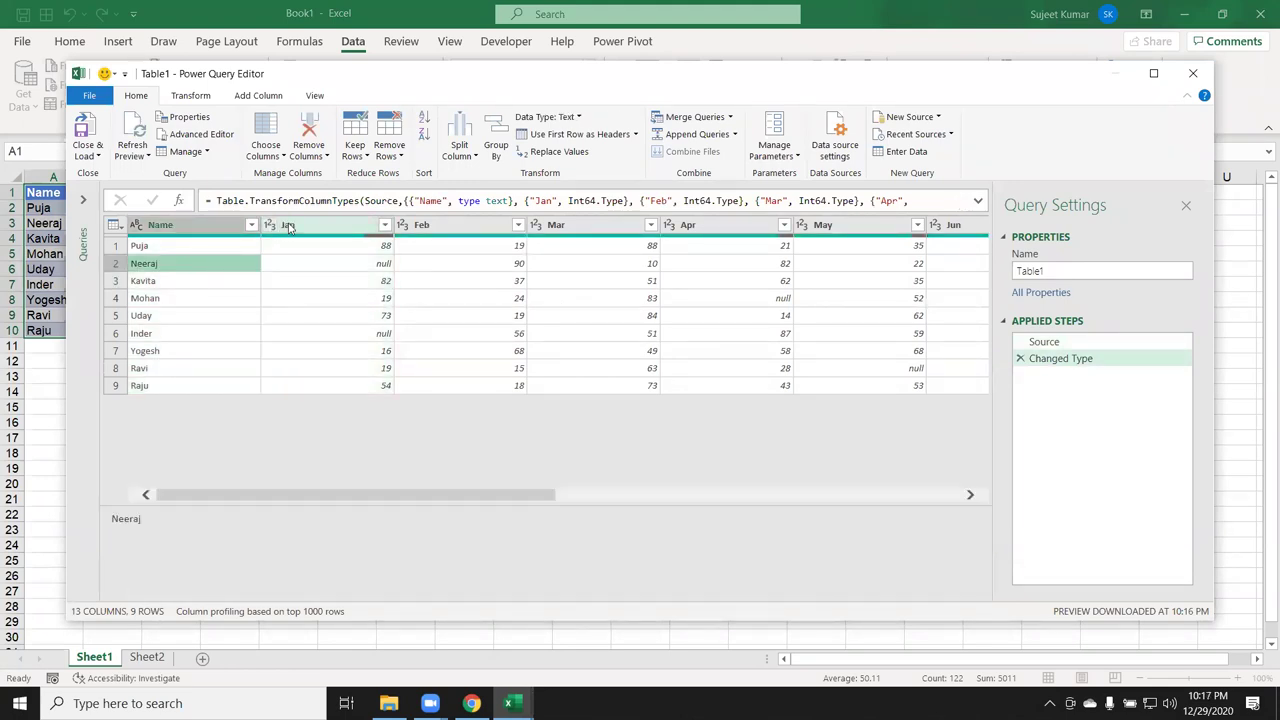
pyautogui.click(274, 226)
pyautogui.hotkey('shift', 'Right')
pyautogui.hotkey('shift', 'Right')
pyautogui.hotkey('shift', 'Right')
pyautogui.hotkey('shift', 'Right')
pyautogui.hotkey('shift', 'Right')
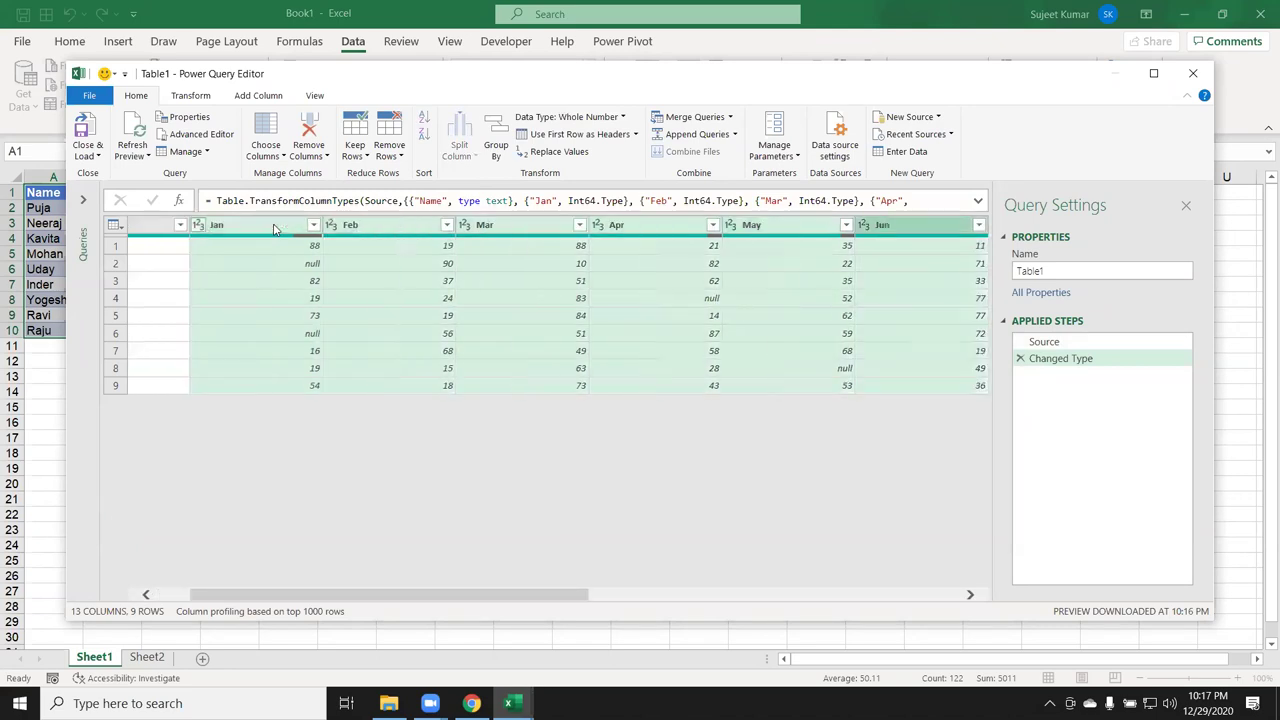
pyautogui.hotkey('shift', 'Right')
pyautogui.hotkey('shift', 'Right')
pyautogui.hotkey('shift', 'Right')
pyautogui.hotkey('shift', 'Right')
pyautogui.hotkey('shift', 'Right')
pyautogui.hotkey('shift', 'Right')
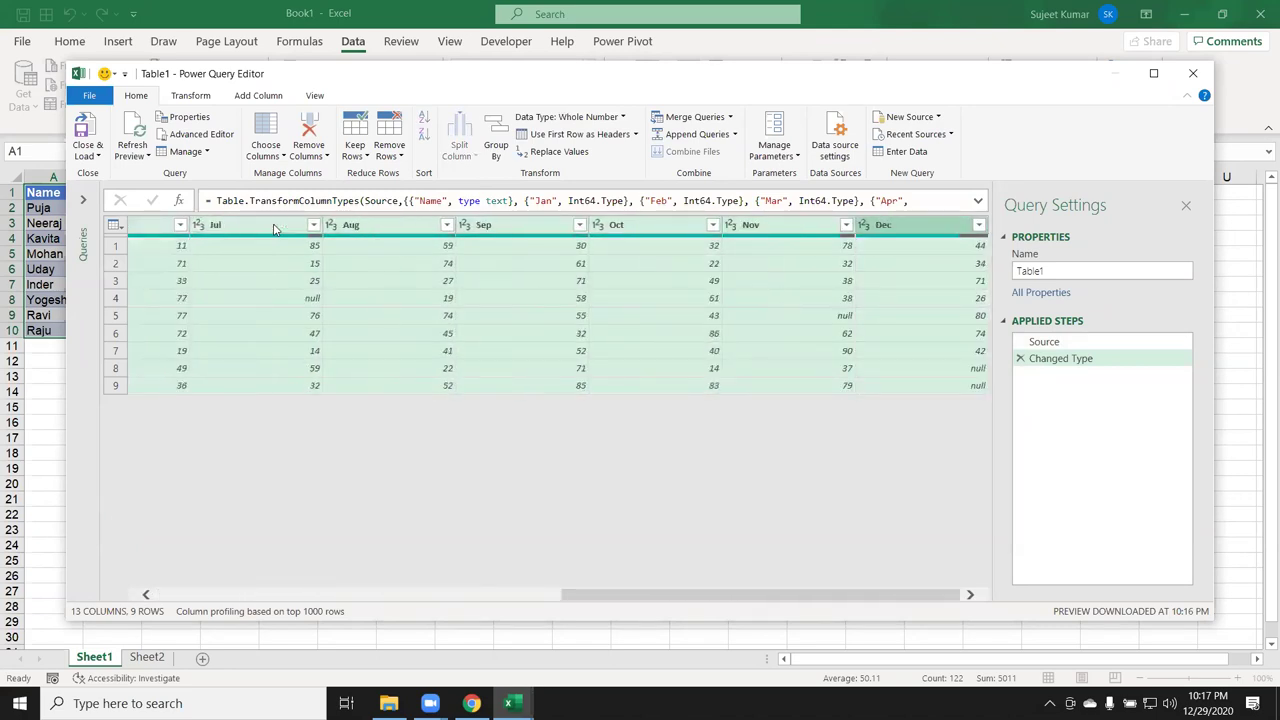
pyautogui.click(189, 96)
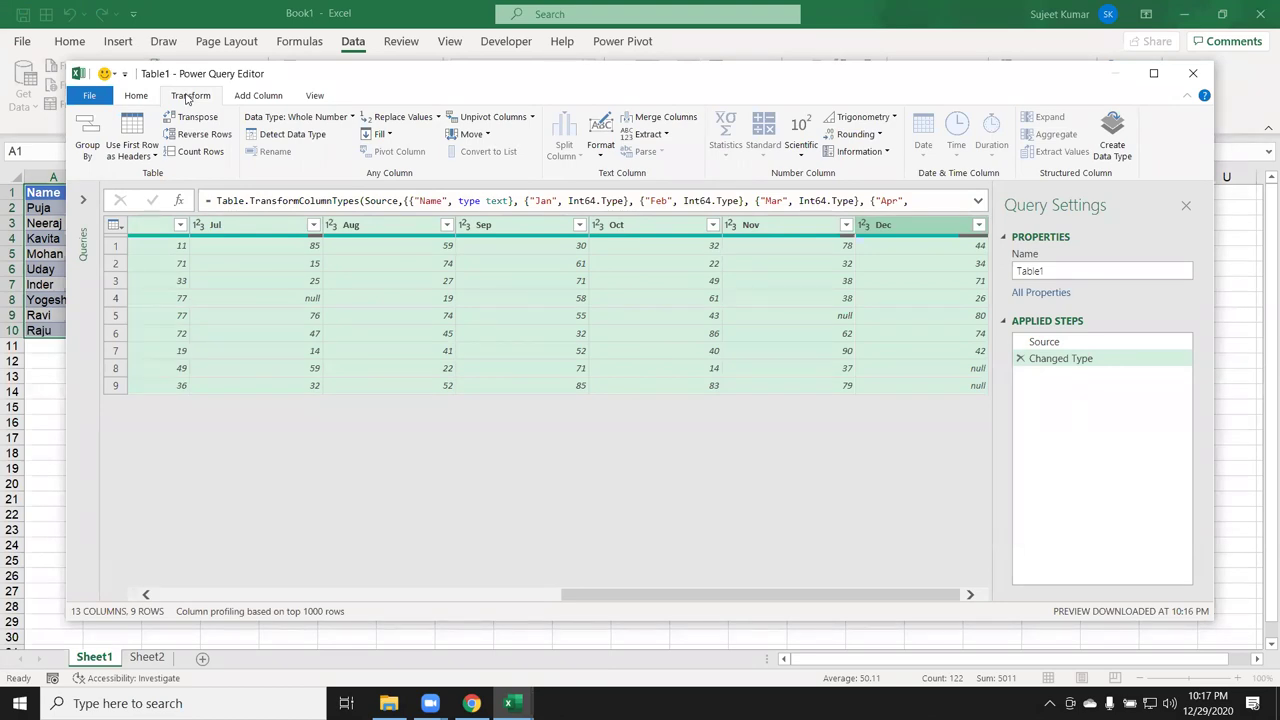
# Step: Unpivot the month columns and rename Attribute to Month
pyautogui.click(495, 125)
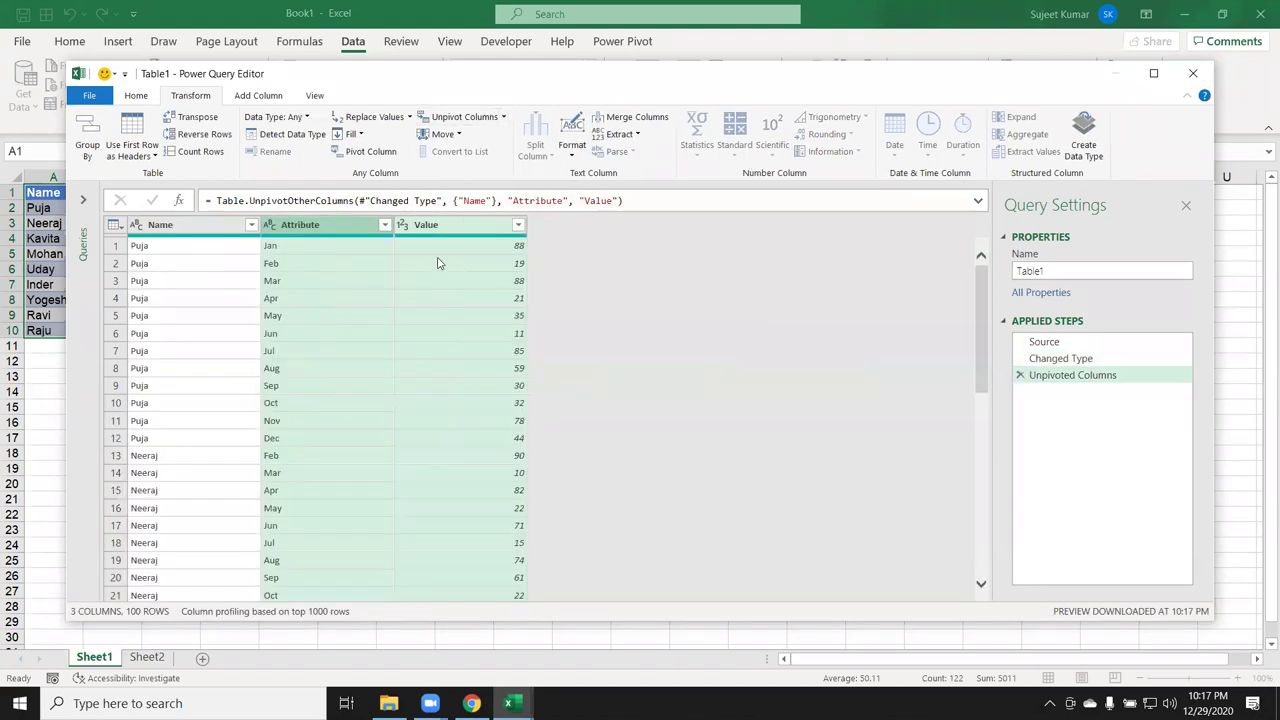
pyautogui.click(285, 285)
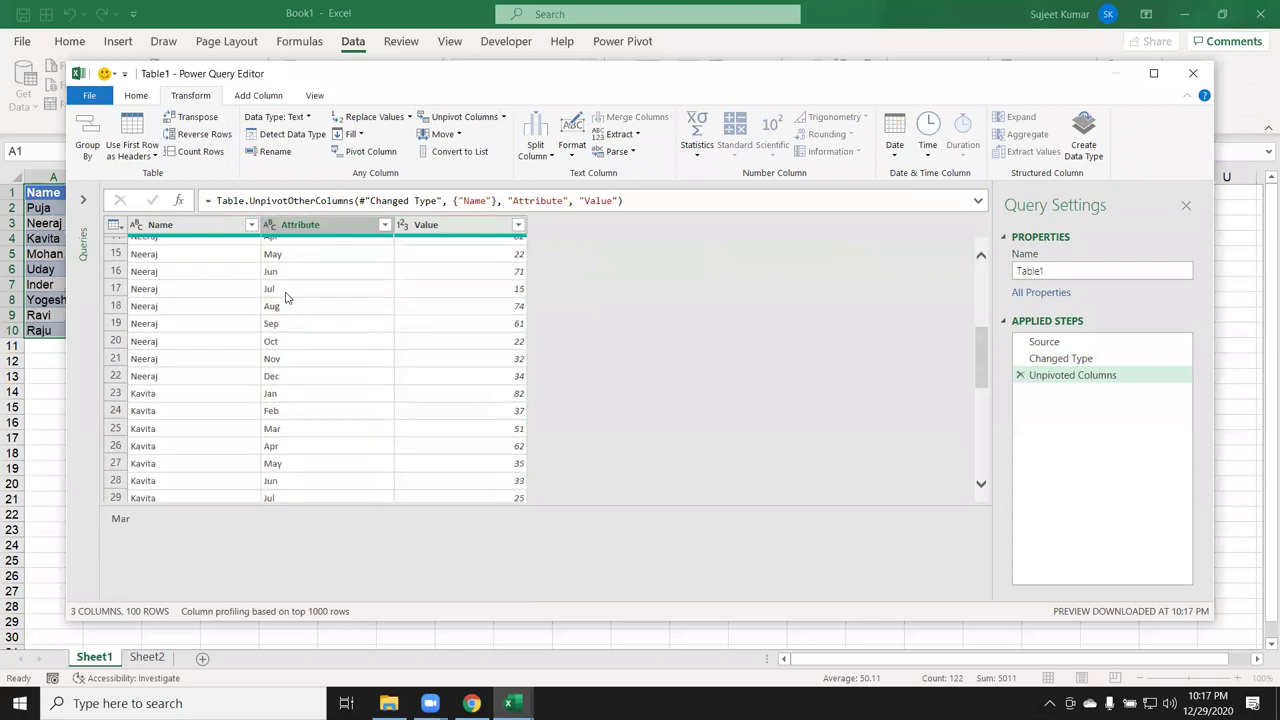
pyautogui.click(285, 226)
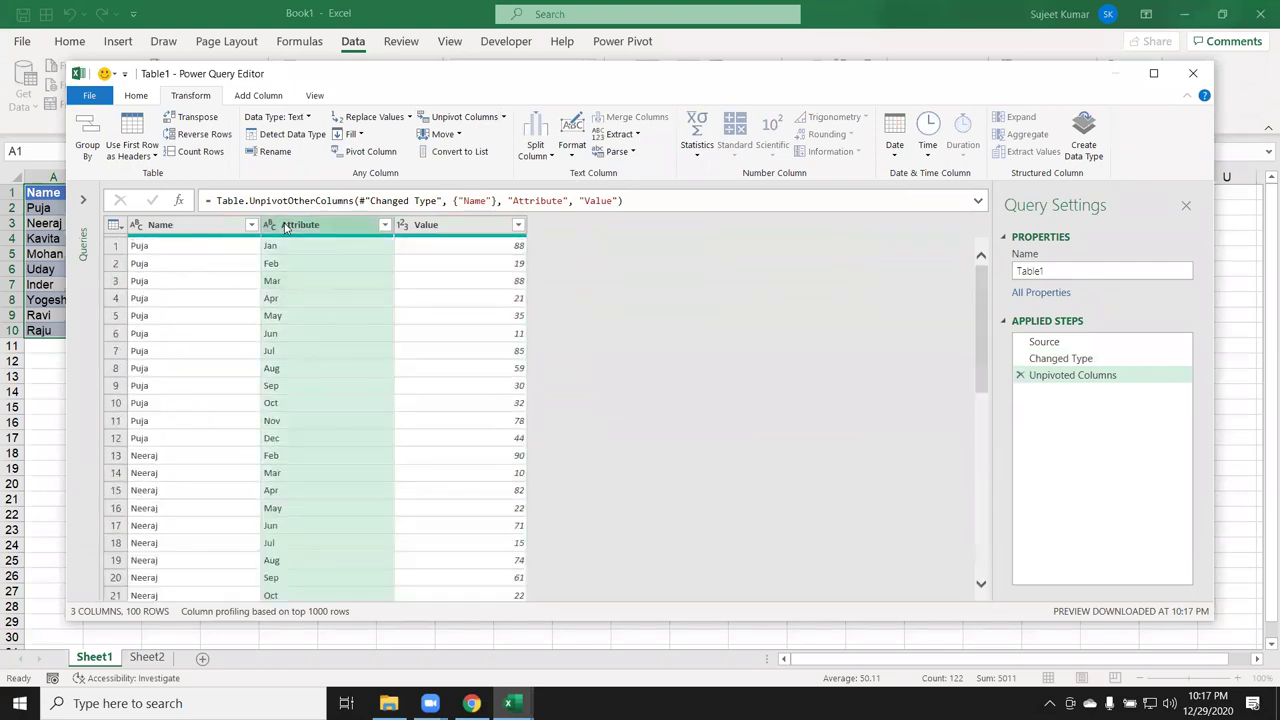
pyautogui.doubleClick(284, 228)
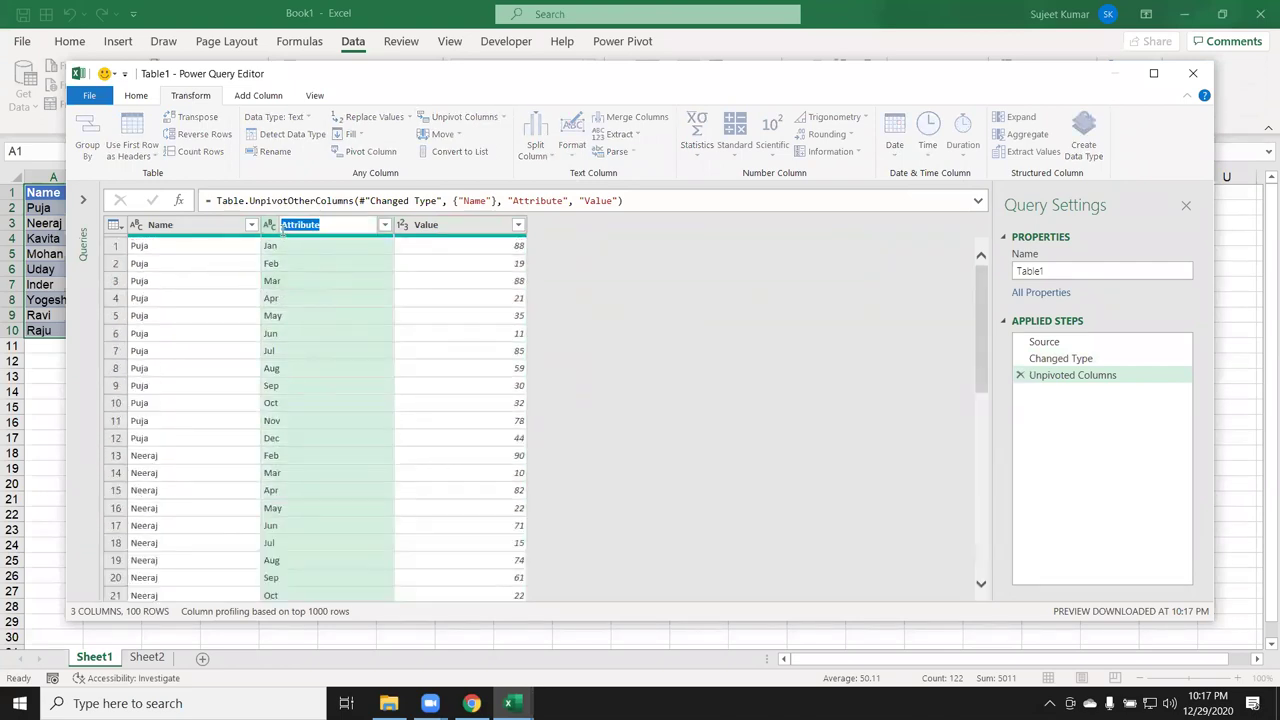
pyautogui.write('Month')
pyautogui.press('Return')
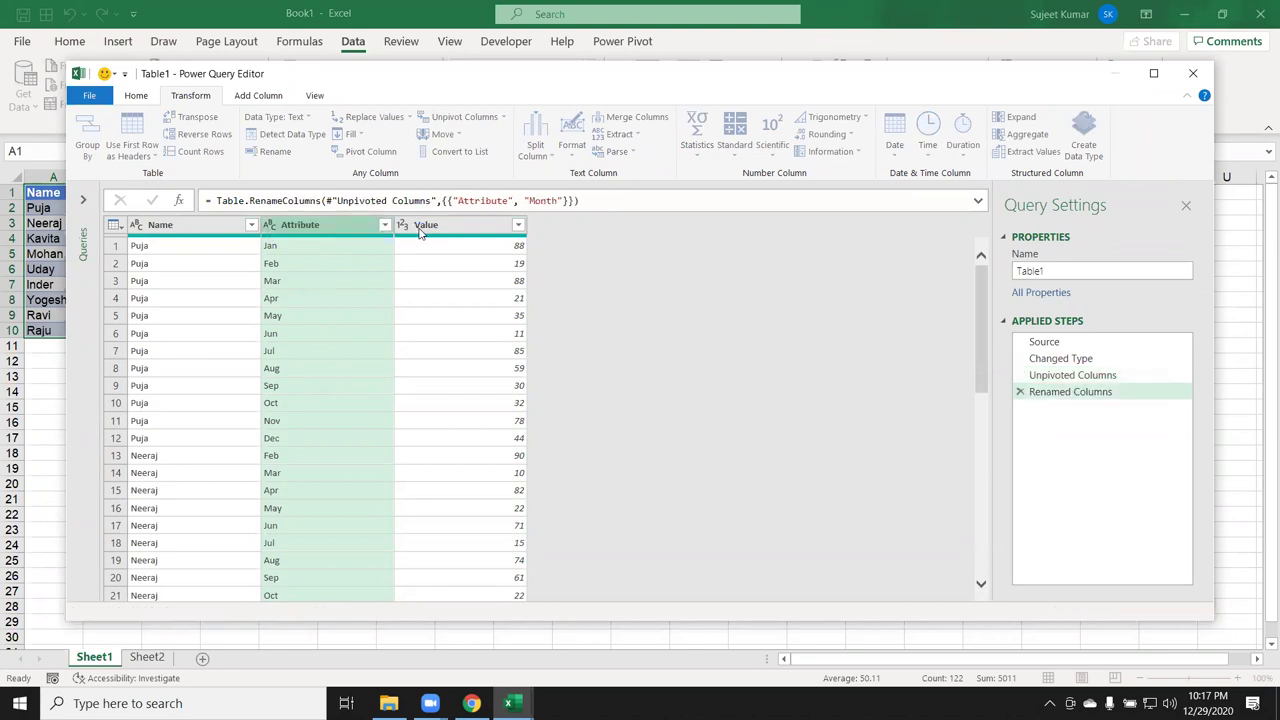
# Step: Rename the Value column to Sales
pyautogui.doubleClick(420, 228)
pyautogui.write('Sales')
pyautogui.press('Return')
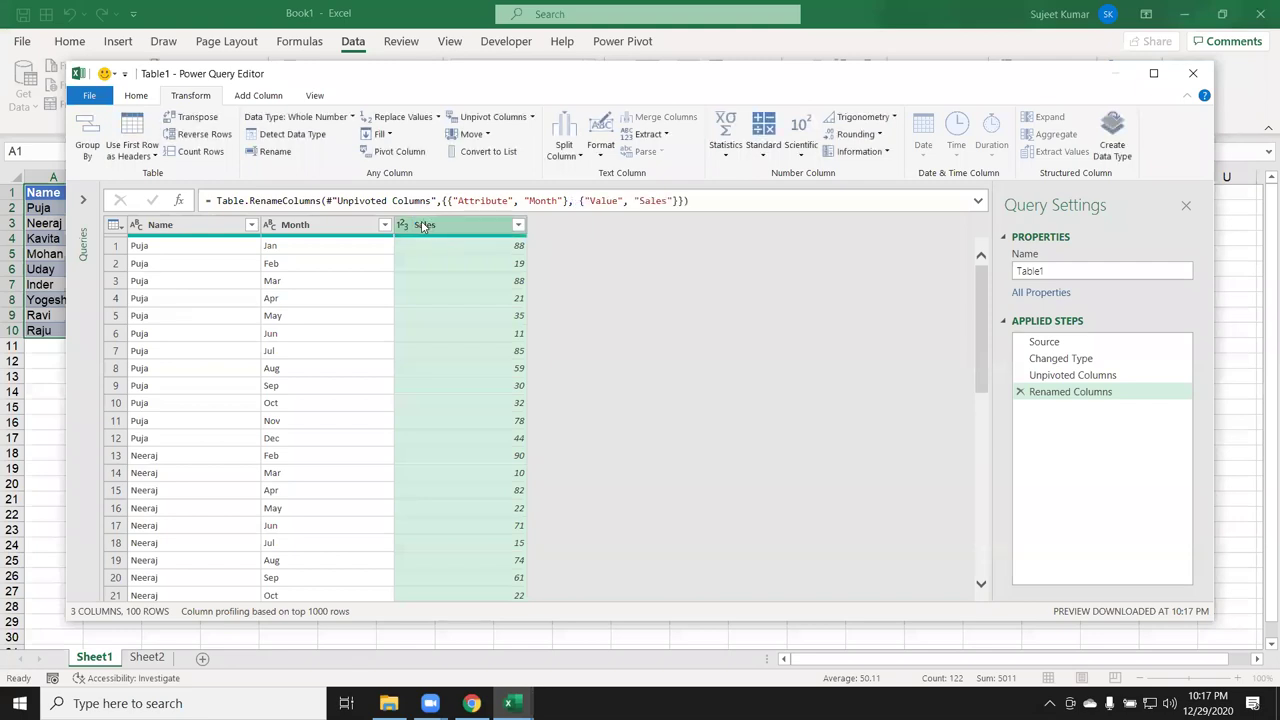
pyautogui.click(173, 298)
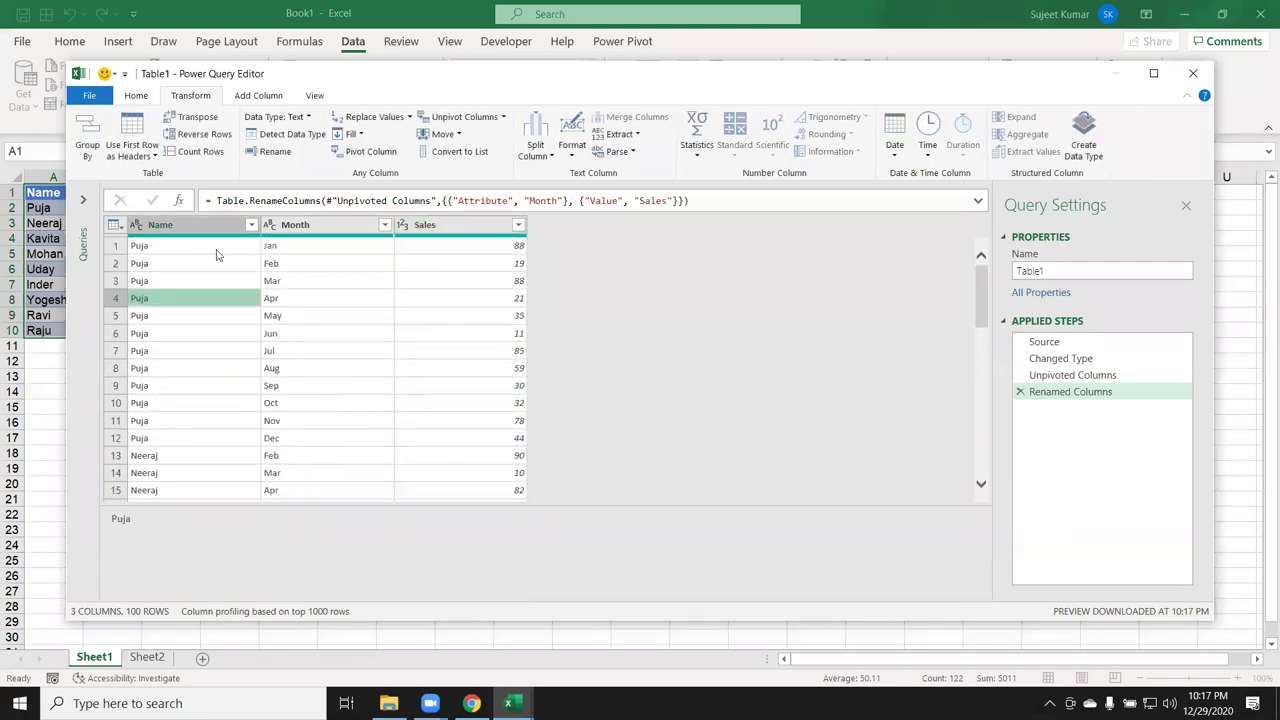
pyautogui.click(136, 95)
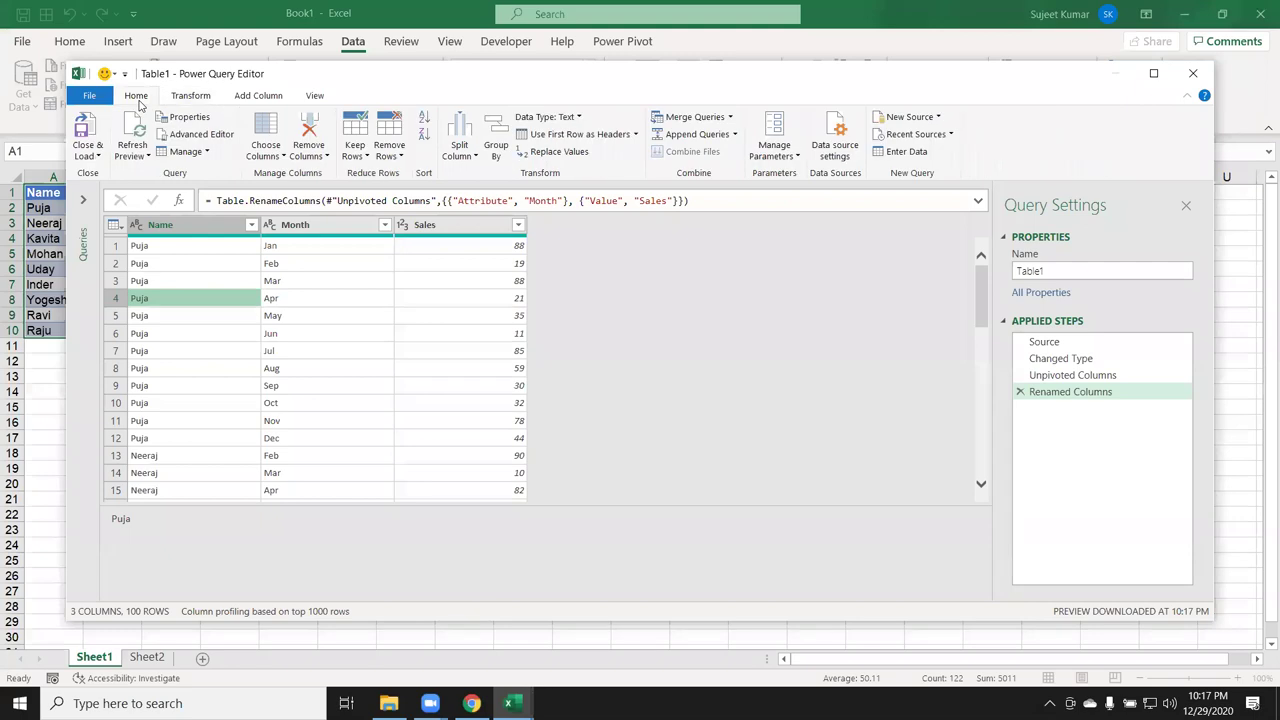
# Step: Close & Load the 100-row list to a Table1 sheet, review it, and close the Queries pane
pyautogui.click(92, 125)
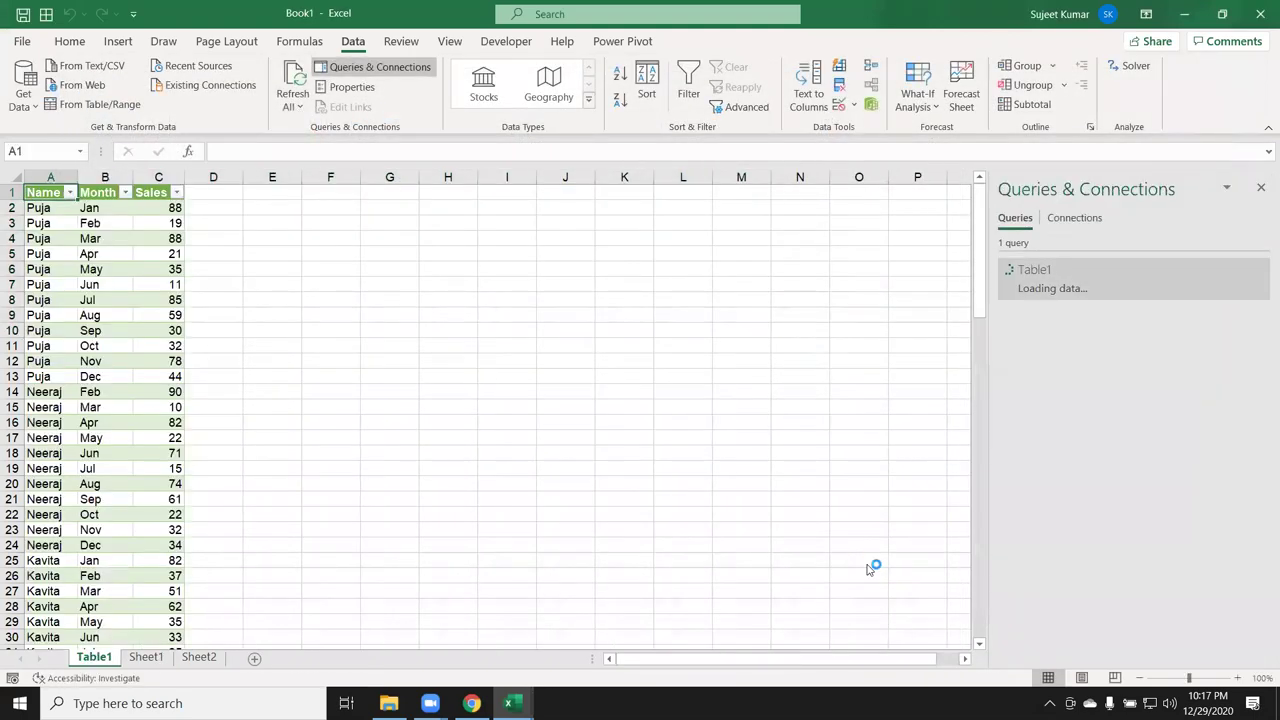
pyautogui.scroll(-4, 120, 452)
pyautogui.scroll(-9, 121, 454)
pyautogui.scroll(-4, 121, 454)
pyautogui.scroll(-8, 121, 454)
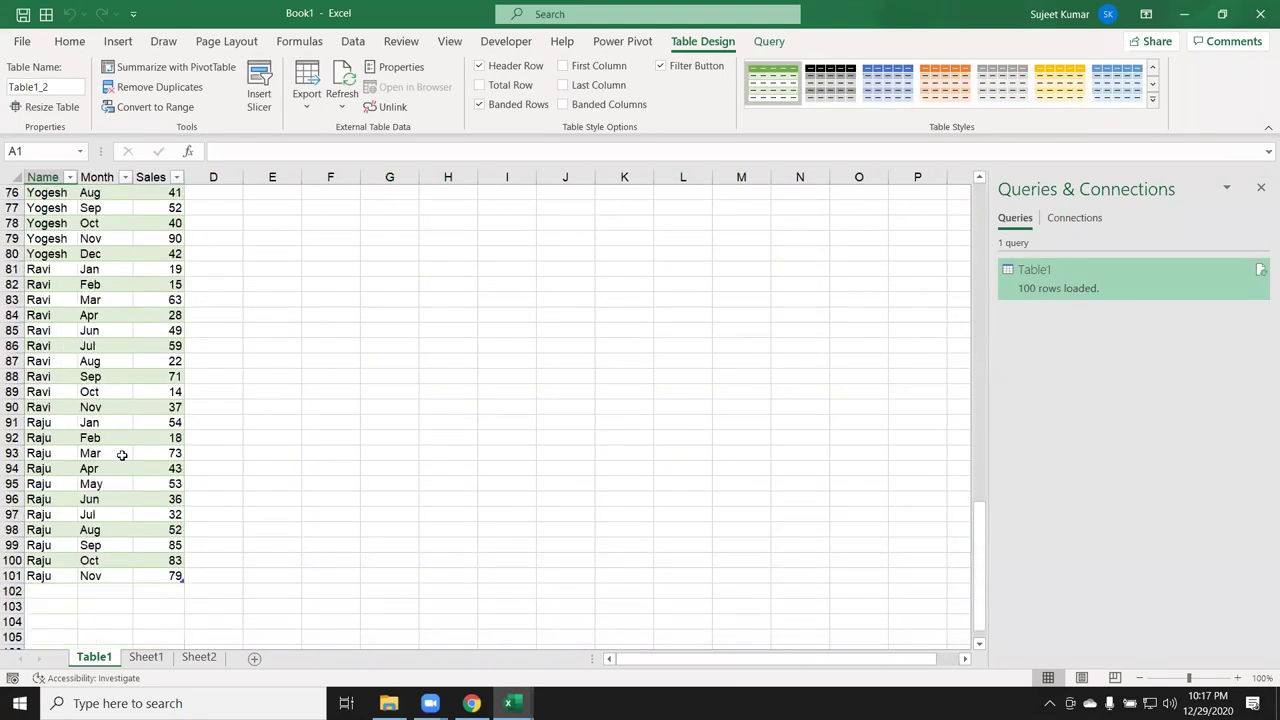
pyautogui.scroll(-3, 122, 455)
pyautogui.scroll(7, 122, 455)
pyautogui.scroll(6, 122, 455)
pyautogui.scroll(6, 122, 455)
pyautogui.scroll(5, 123, 455)
pyautogui.scroll(4, 123, 455)
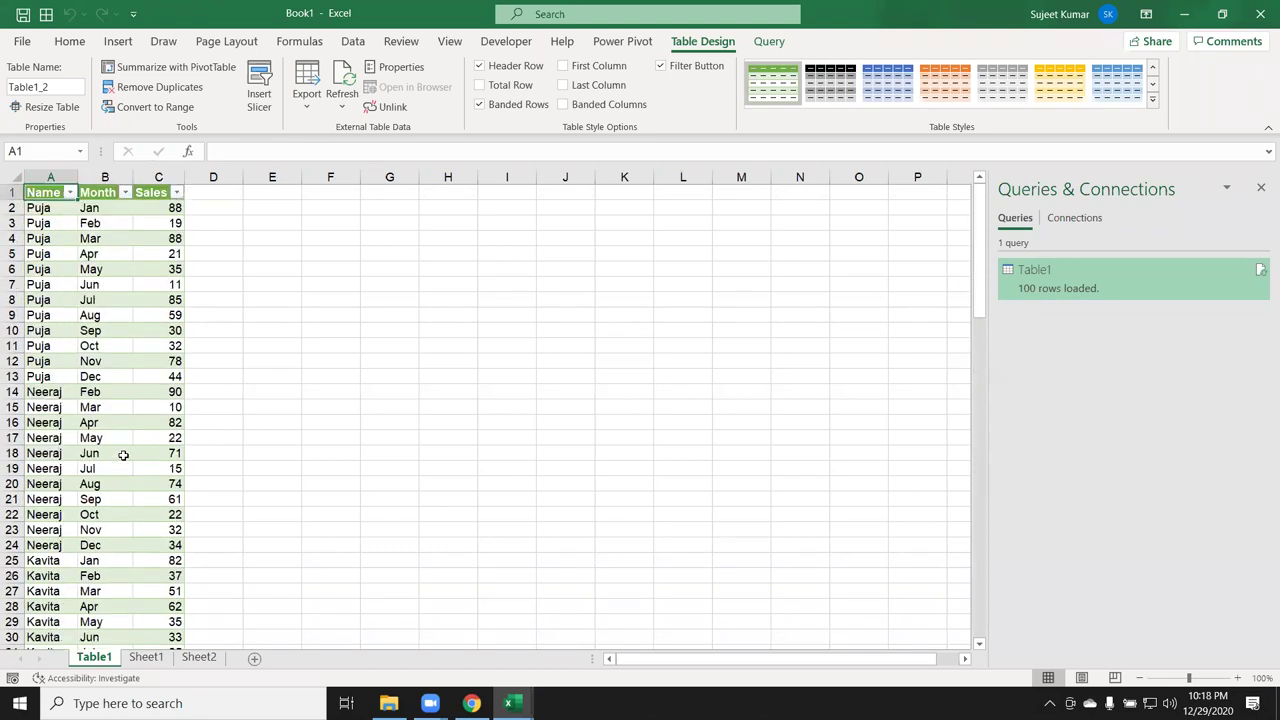
pyautogui.click(1261, 185)
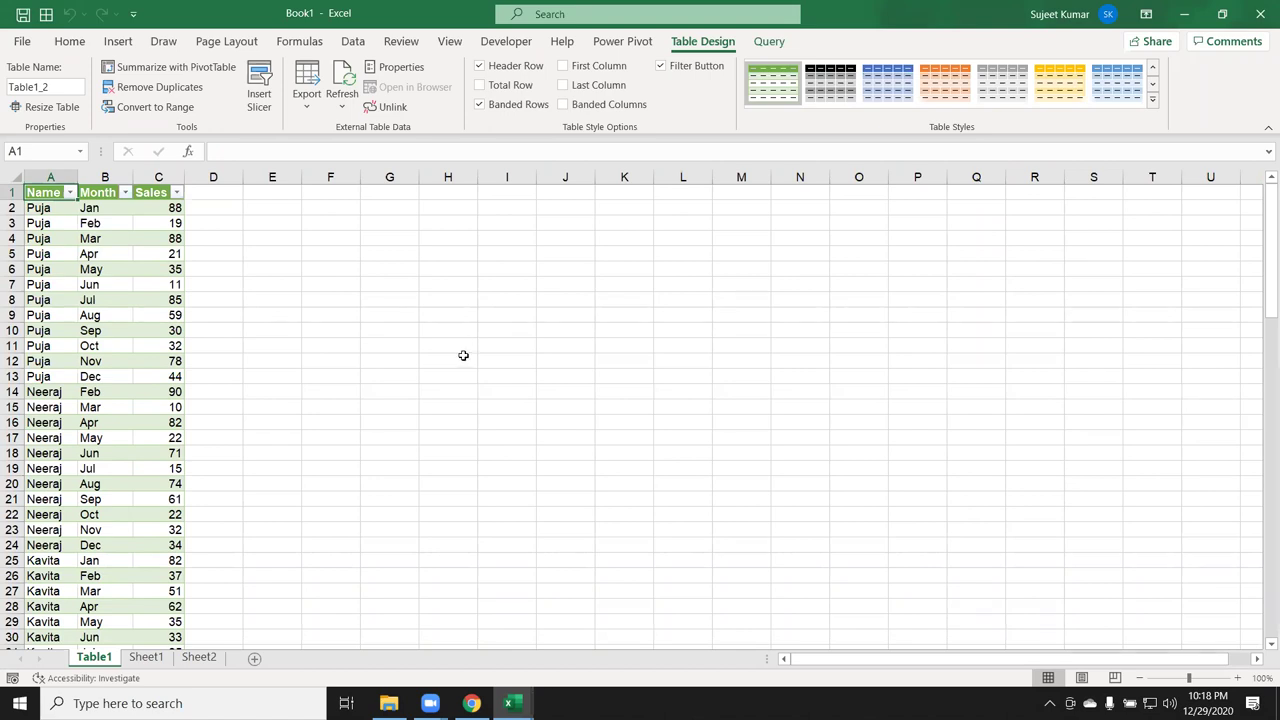
# Step: Look over the Data tab's Get Data import sources, then select the Sales value in C10
pyautogui.click(349, 43)
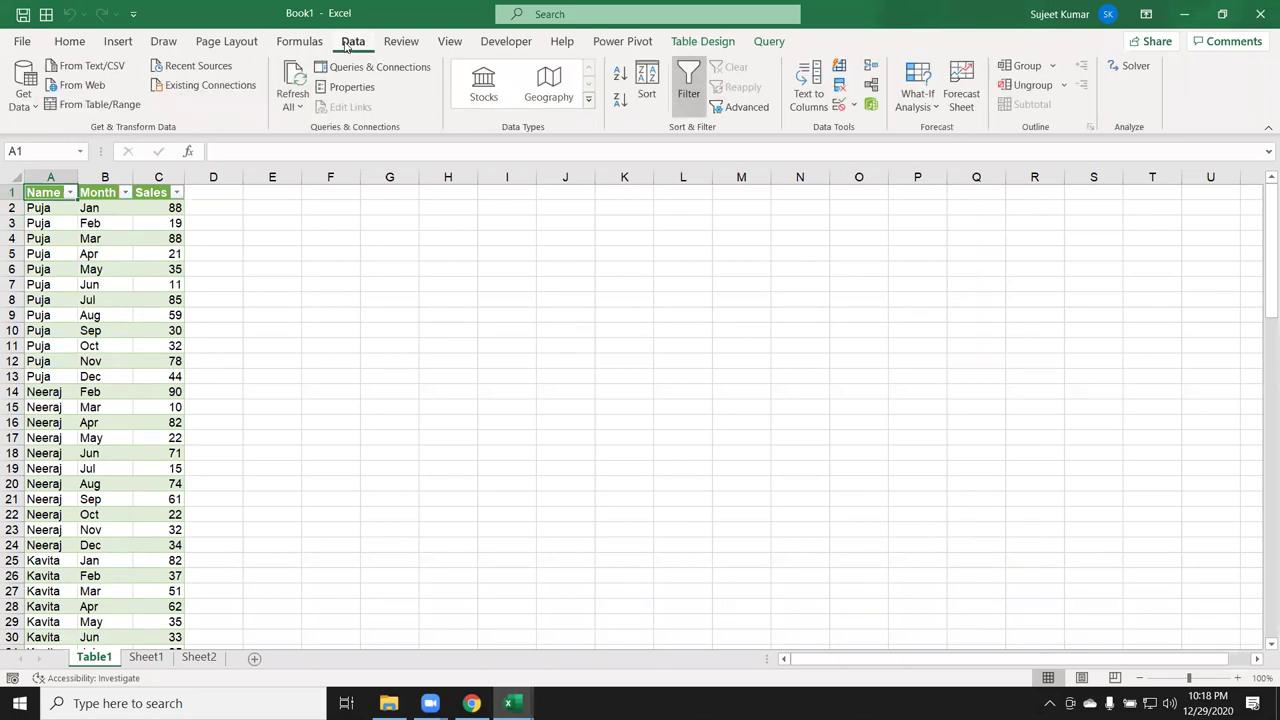
pyautogui.click(24, 100)
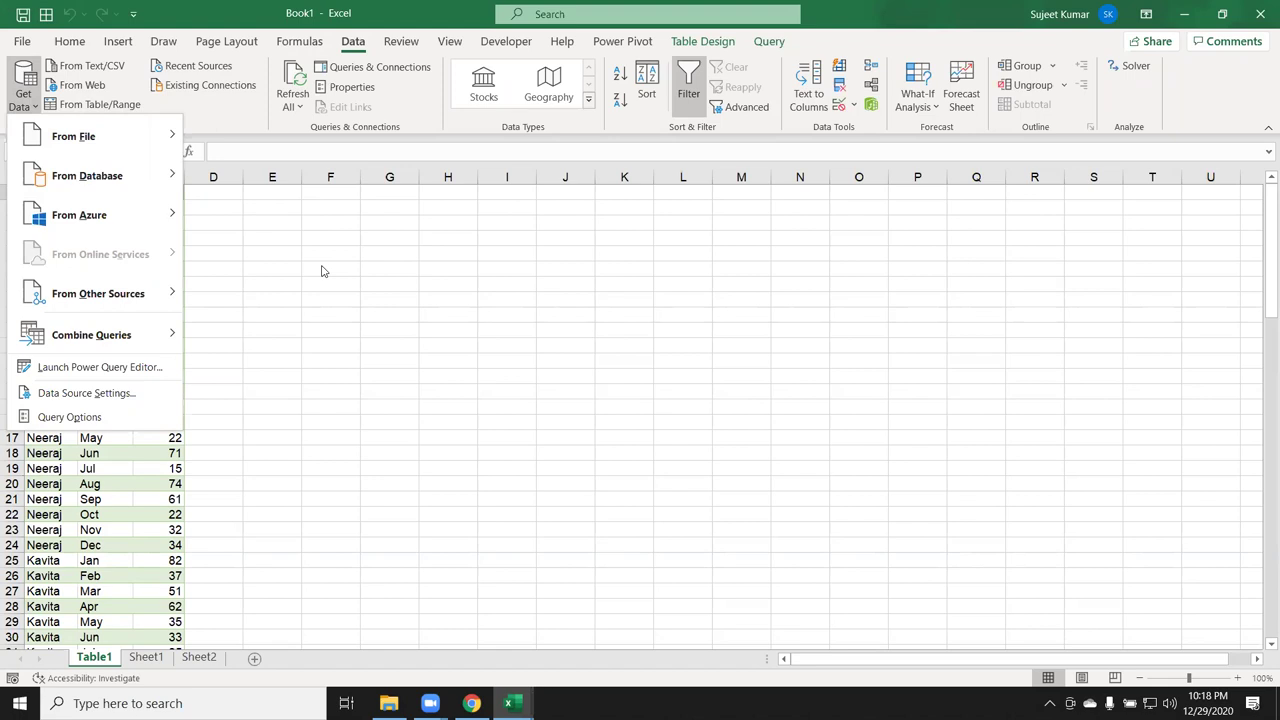
pyautogui.click(319, 268)
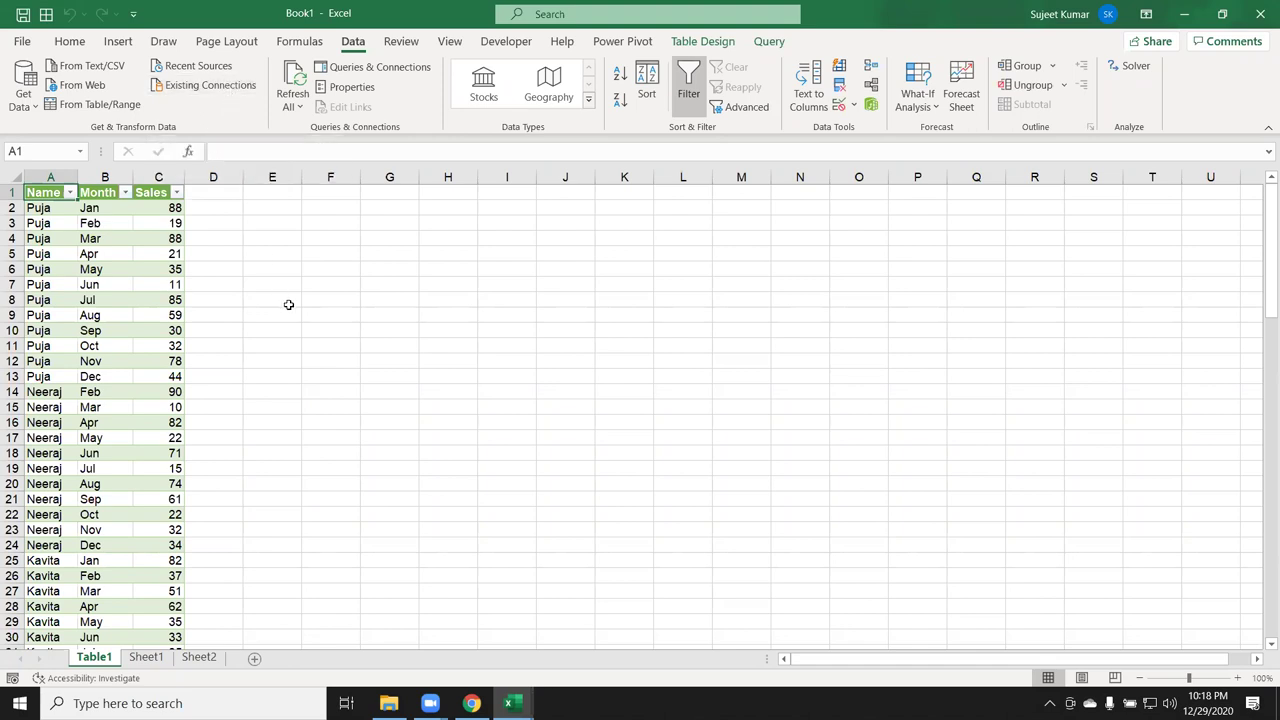
pyautogui.click(157, 284)
pyautogui.click(158, 325)
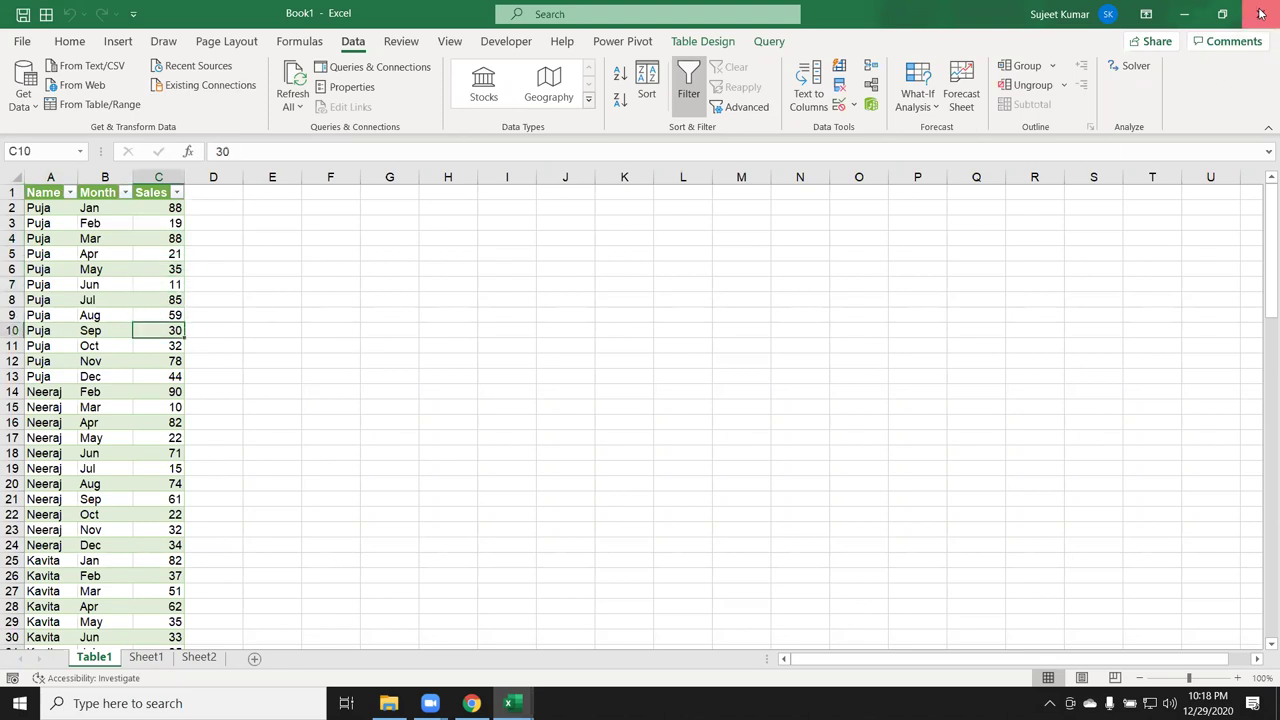
# Step: Check Sheet1 and Sheet2, add a blank Sheet3, then open Contacts from recent files
pyautogui.click(145, 657)
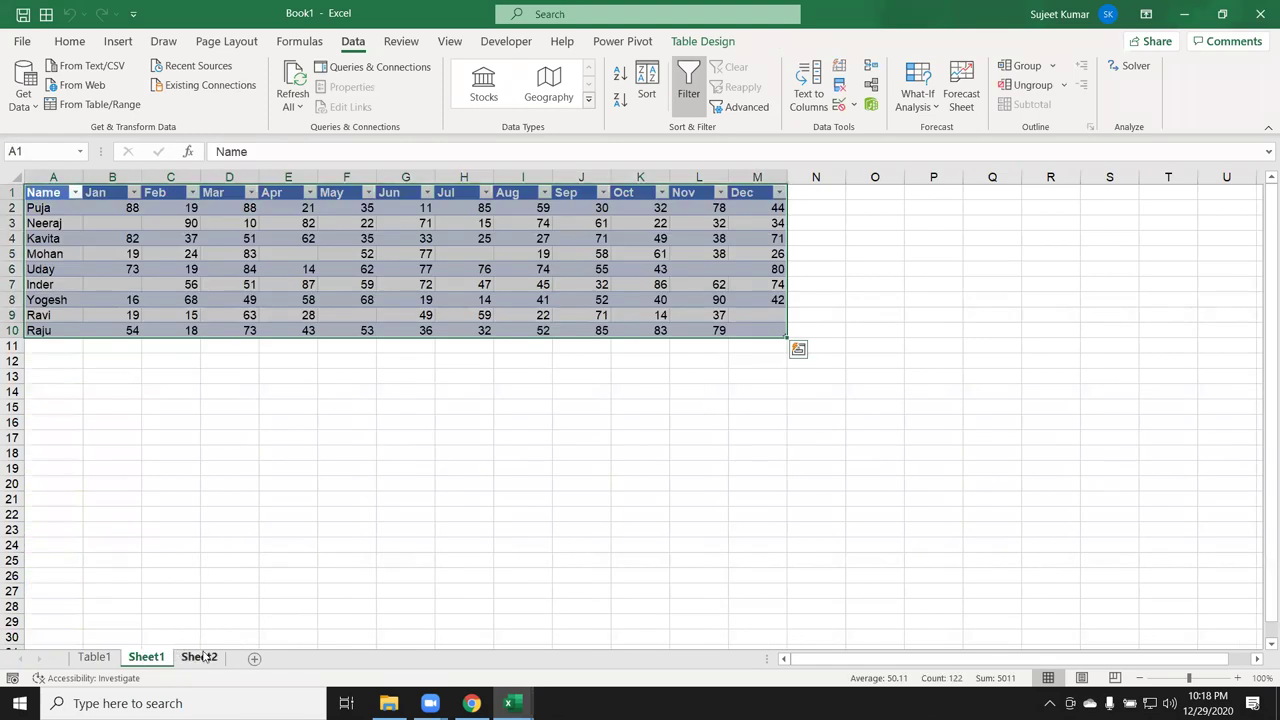
pyautogui.click(200, 657)
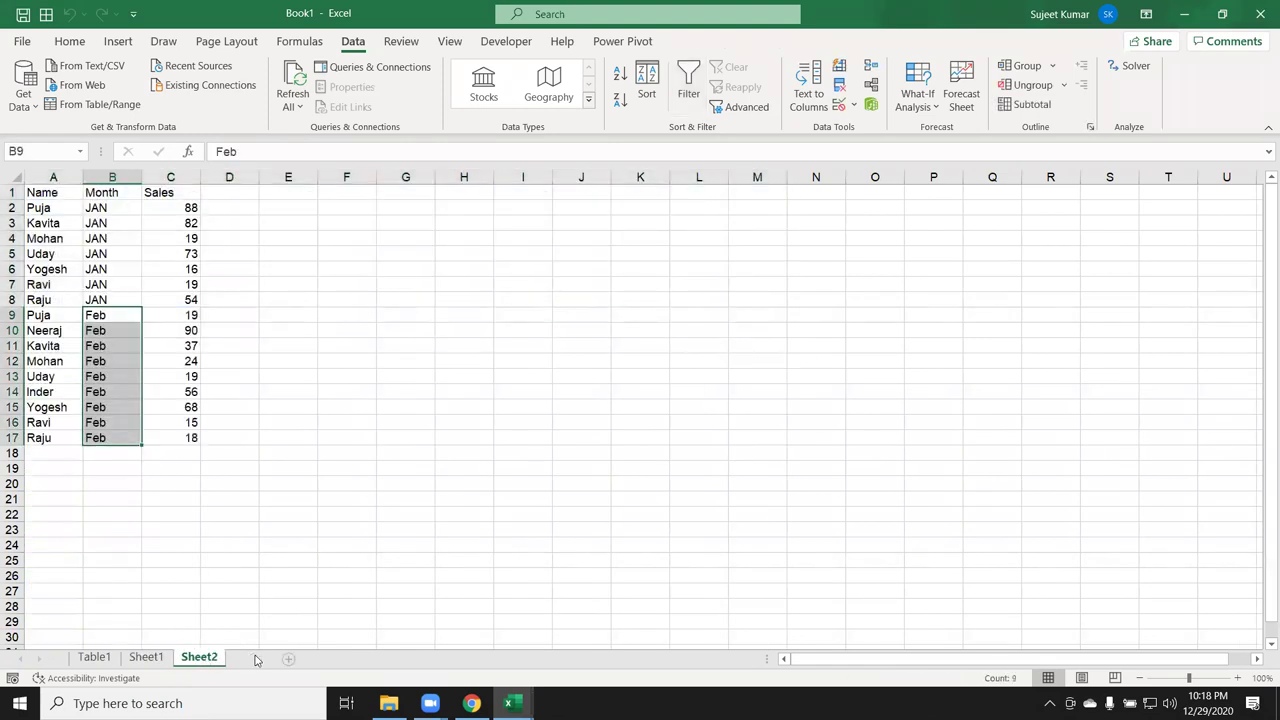
pyautogui.click(254, 658)
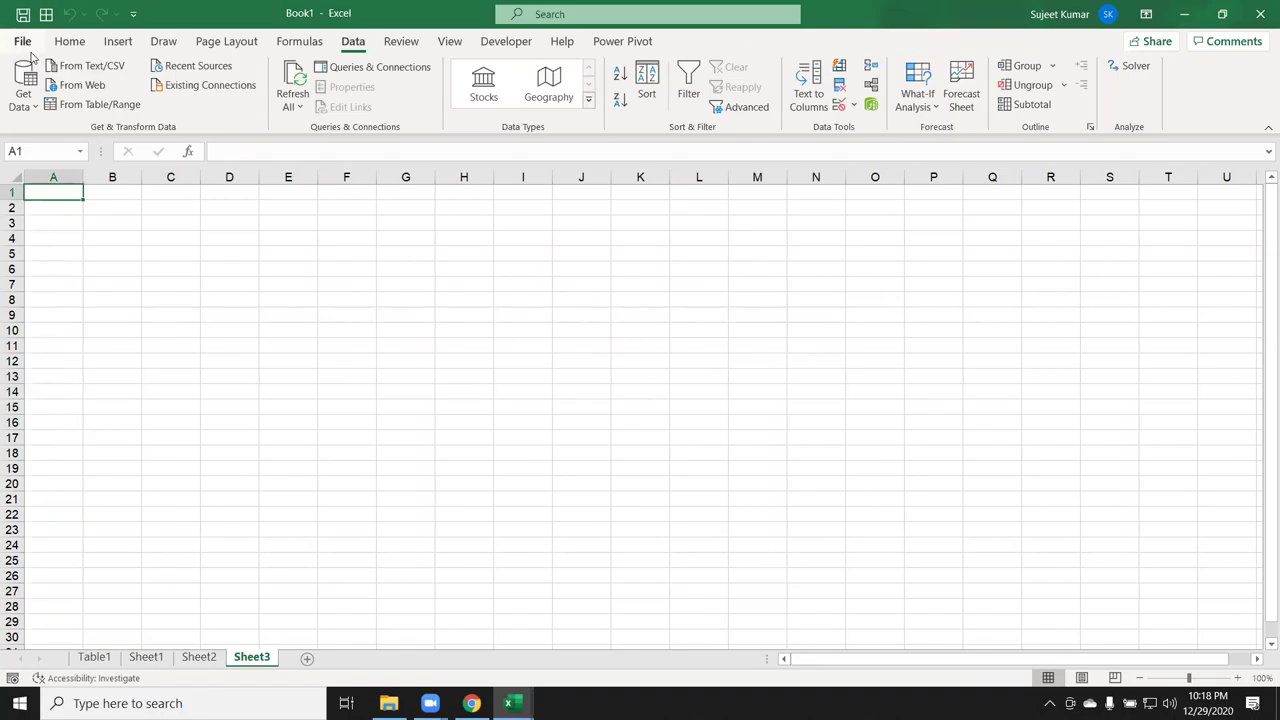
pyautogui.click(28, 44)
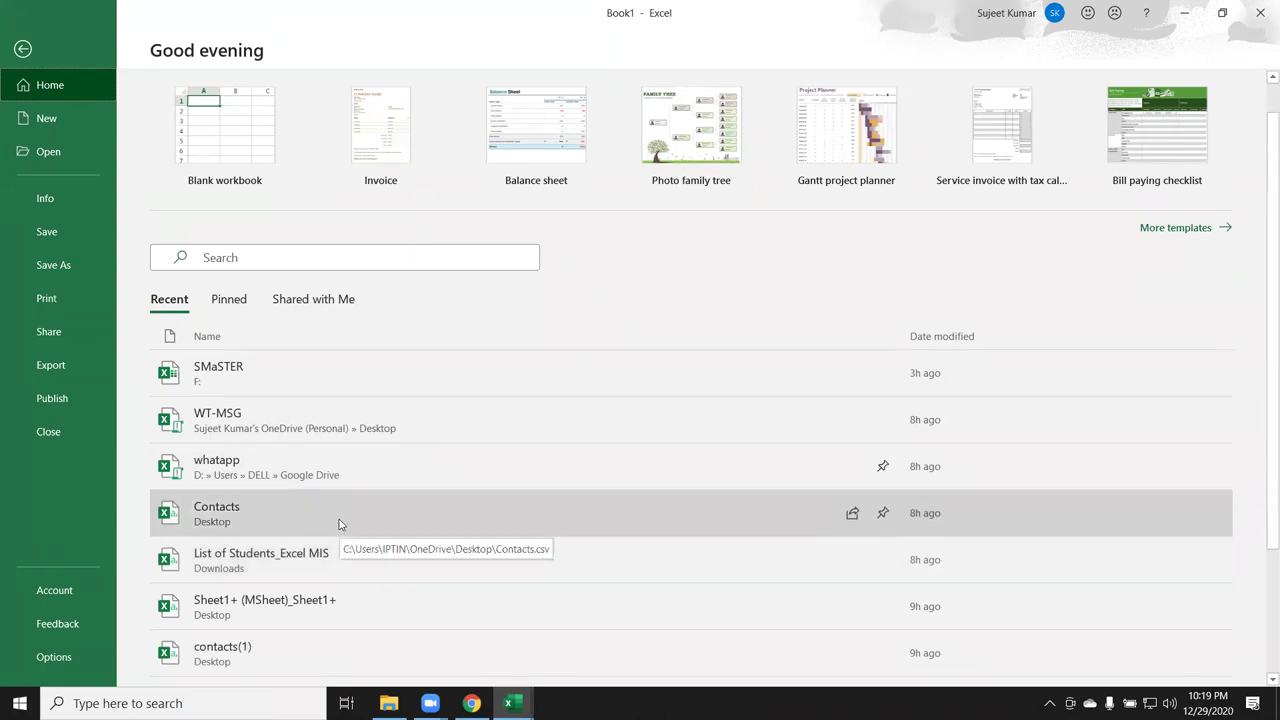
pyautogui.click(341, 524)
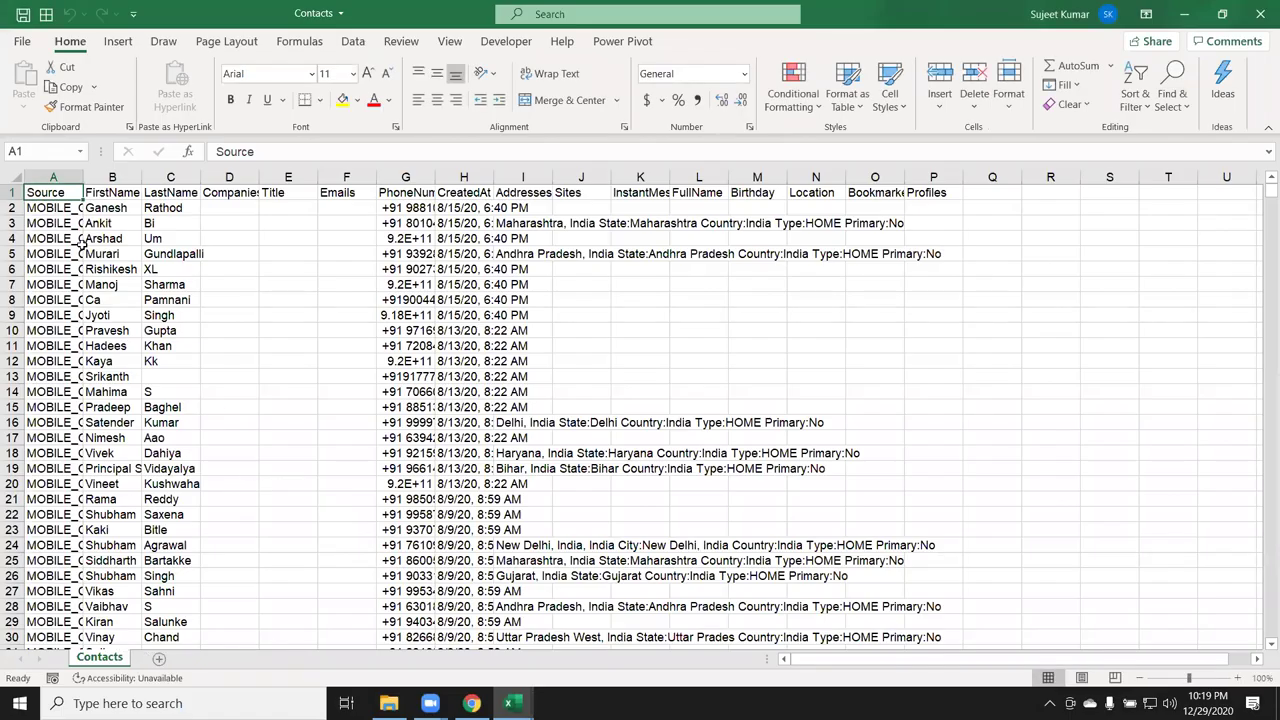
# Step: Widen the Contacts phone-number column G so the full numbers show
pyautogui.click(78, 241)
pyautogui.scroll(-6, 142, 373)
pyautogui.scroll(5, 142, 373)
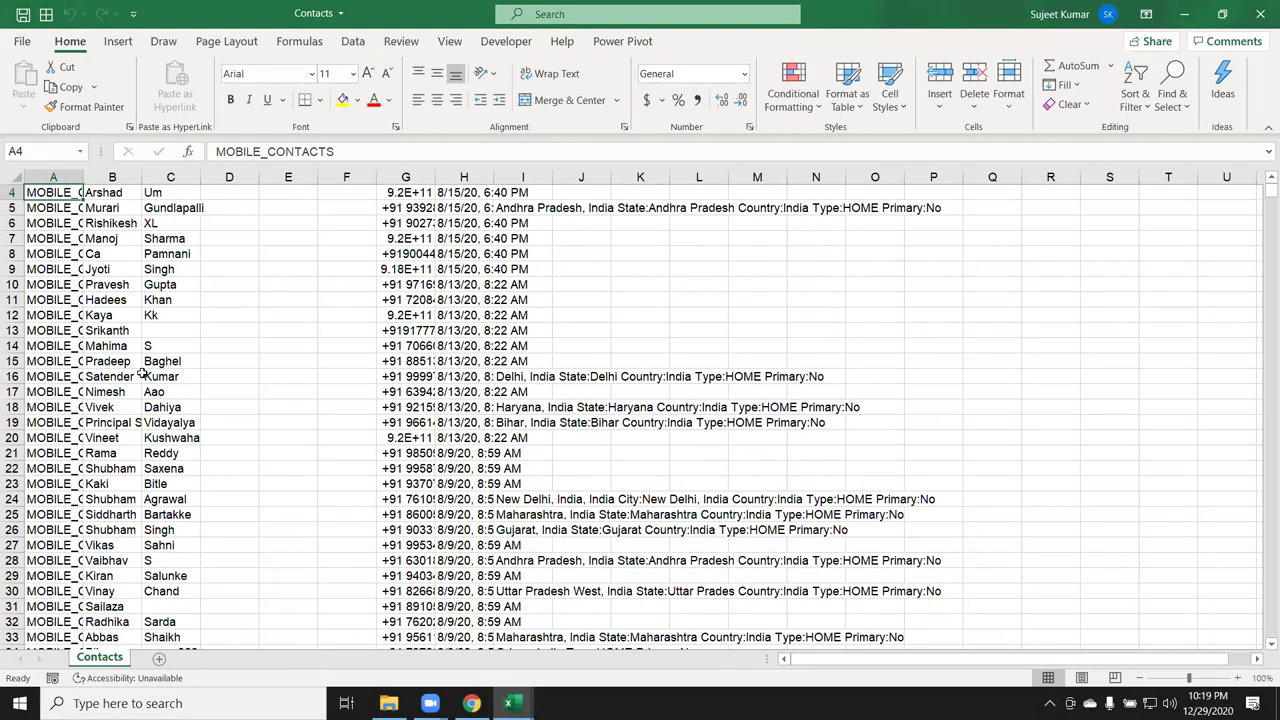
pyautogui.moveTo(435, 178); pyautogui.dragTo(447, 180)
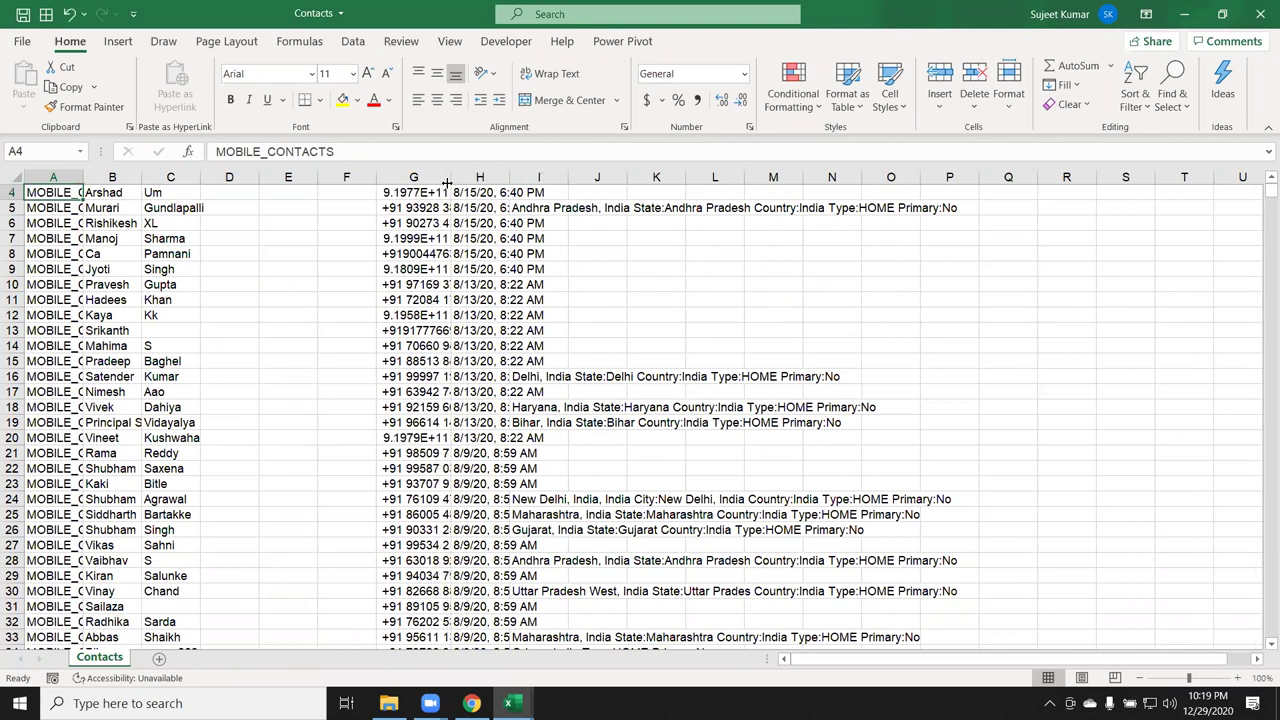
pyautogui.click(428, 180)
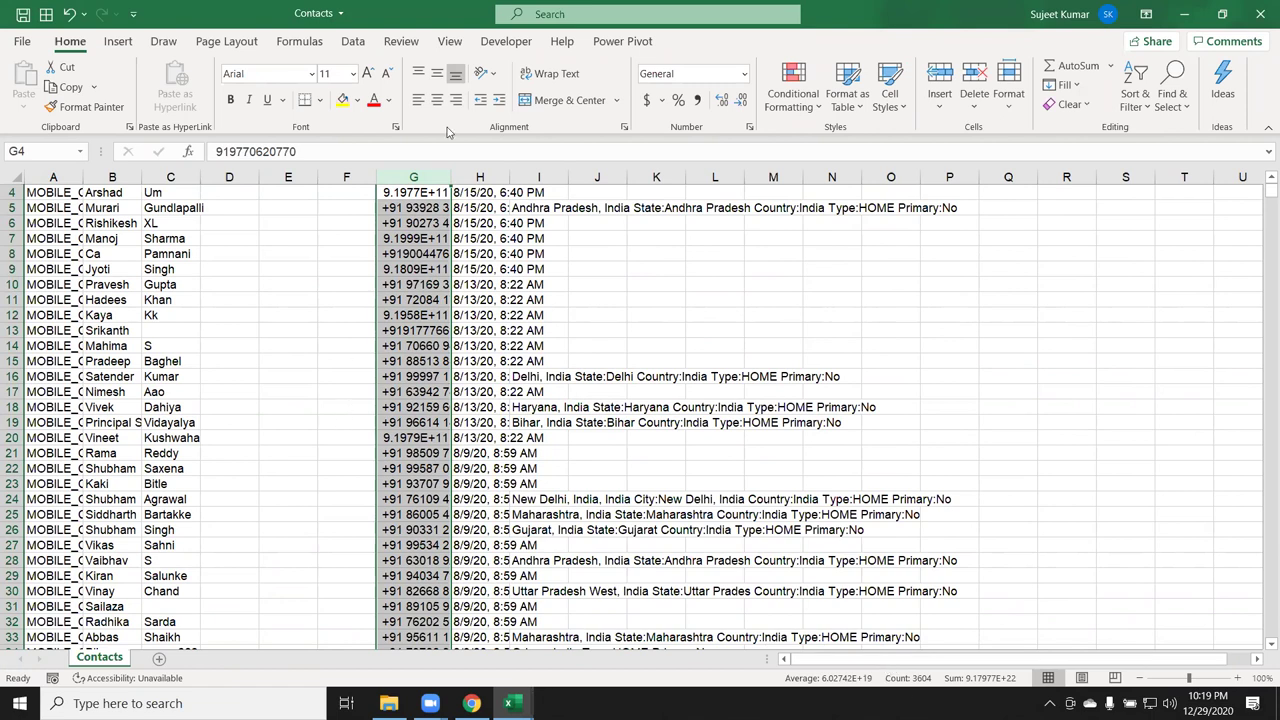
# Step: Inspect the phone-number cells, including G6 which holds two comma-separated numbers, without editing
pyautogui.click(421, 205)
pyautogui.click(421, 192)
pyautogui.click(420, 207)
pyautogui.click(420, 223)
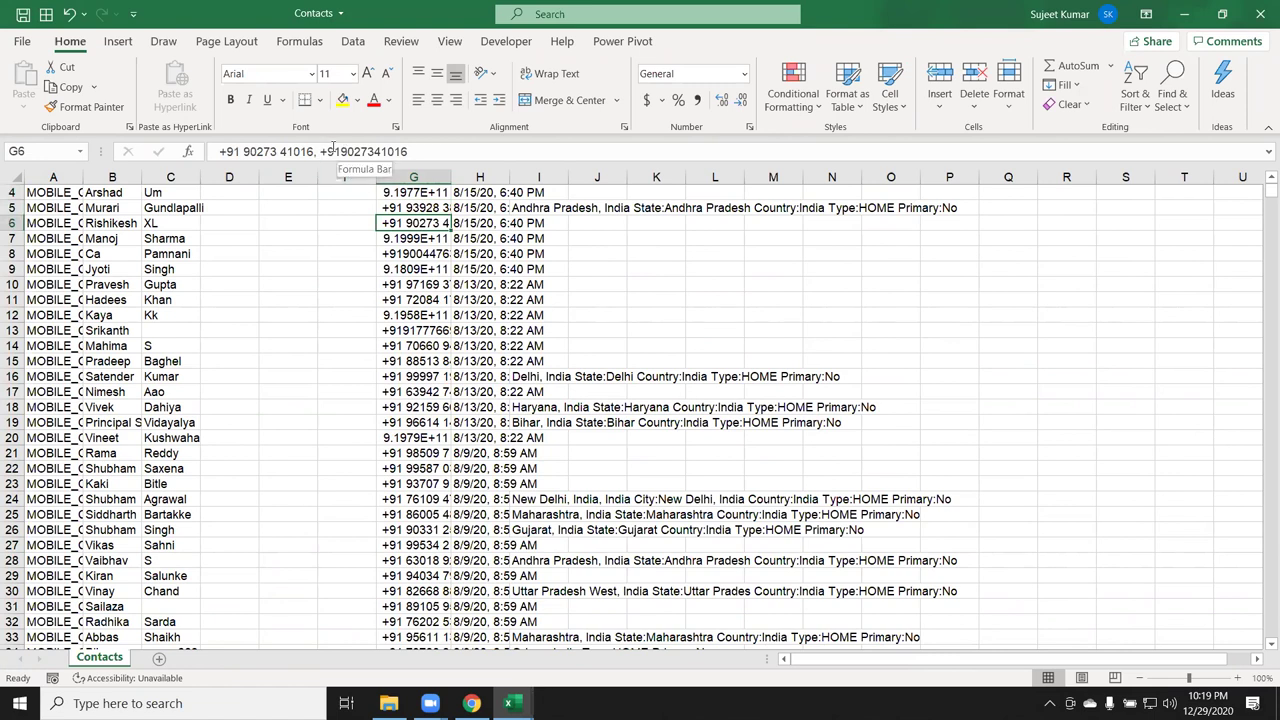
pyautogui.doubleClick(319, 151)
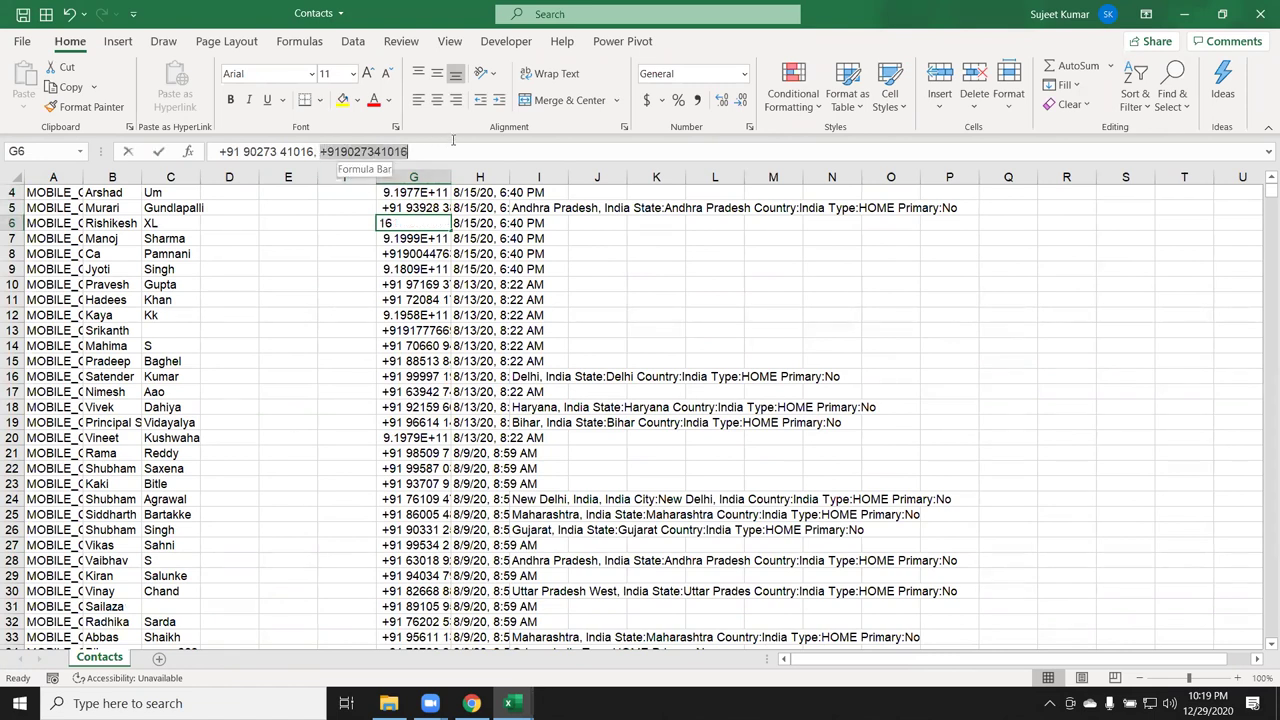
pyautogui.click(310, 151)
pyautogui.moveTo(311, 151); pyautogui.dragTo(209, 178)
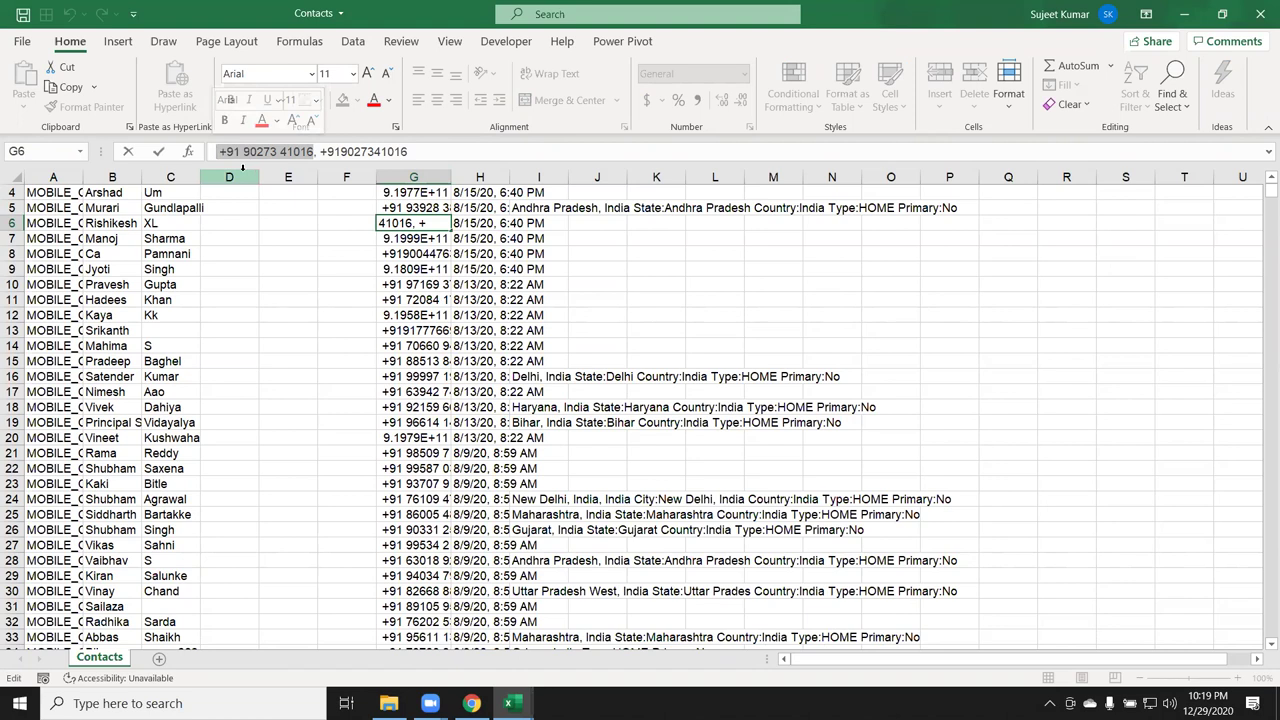
pyautogui.press('Escape')
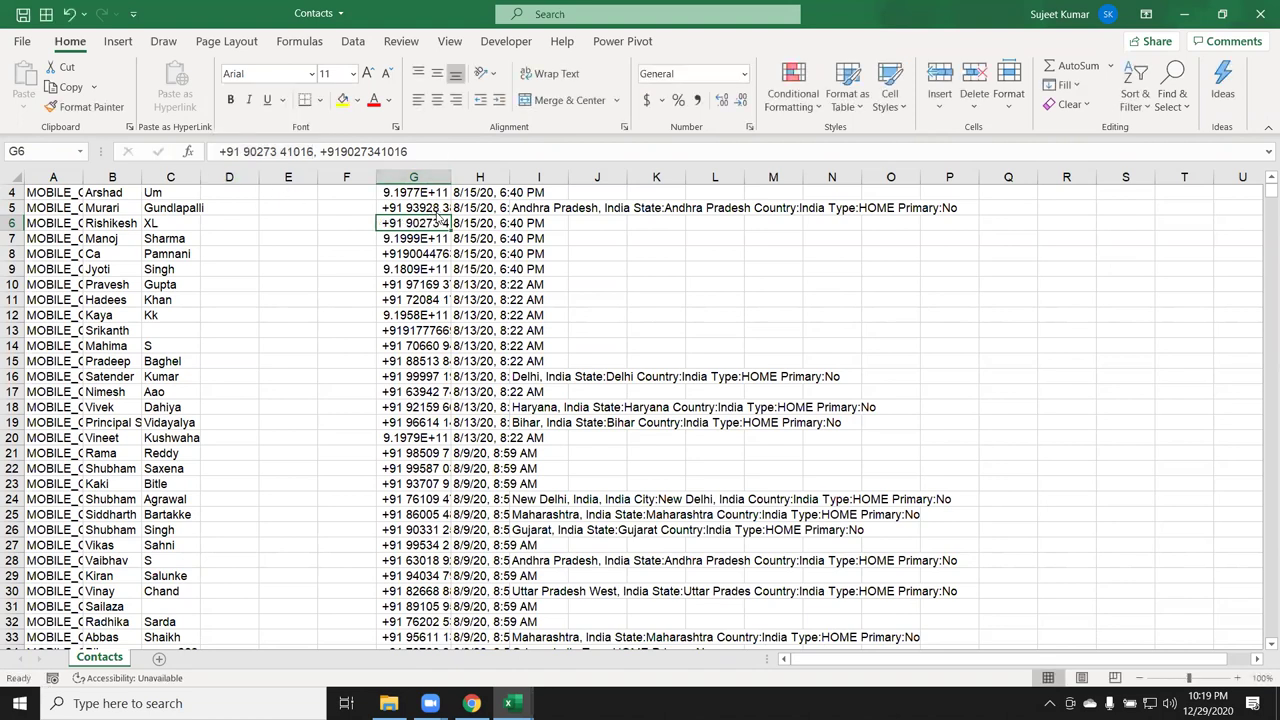
pyautogui.click(428, 254)
pyautogui.click(428, 283)
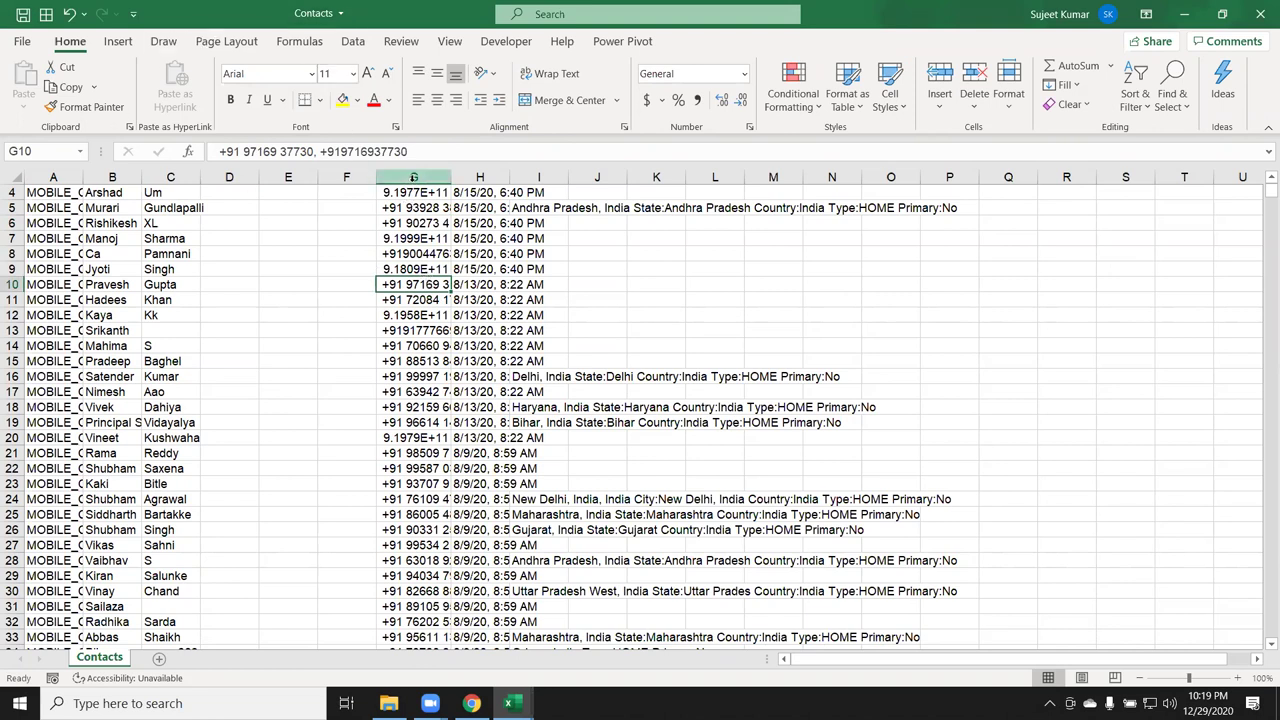
# Step: Copy the whole phone-number column G and create a new blank workbook
pyautogui.click(413, 177)
pyautogui.hotkey('ctrl', 'c')
pyautogui.hotkey('ctrl', 'n')
# Step: Paste the phone numbers into column A and replace every '+' with nothing
pyautogui.hotkey('ctrl', 'v')
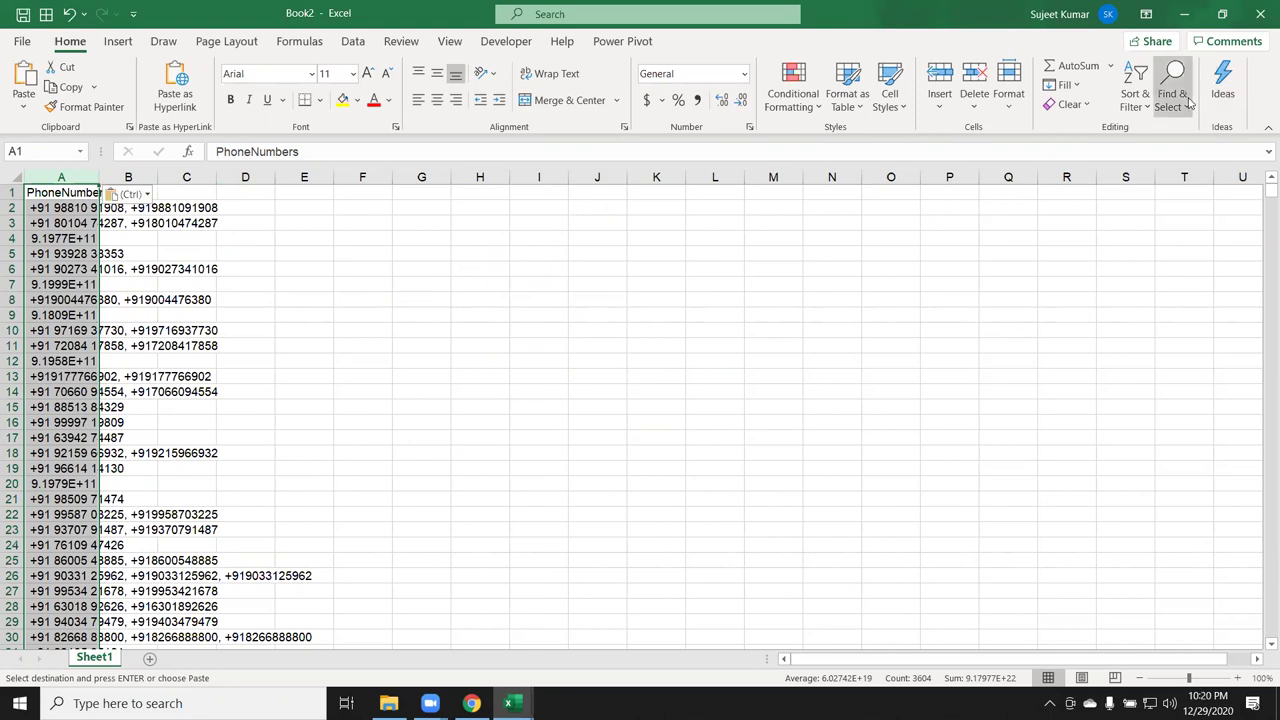
pyautogui.hotkey('ctrl', 'h')
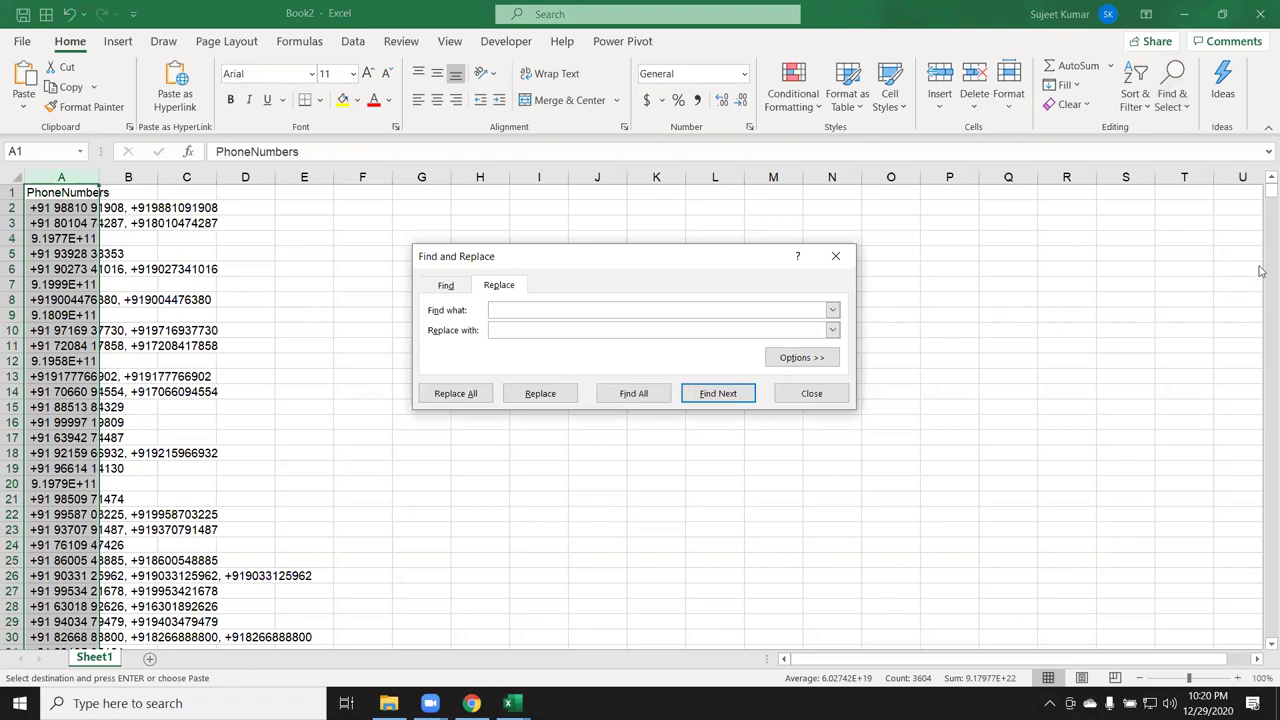
pyautogui.write('+')
pyautogui.click(475, 394)
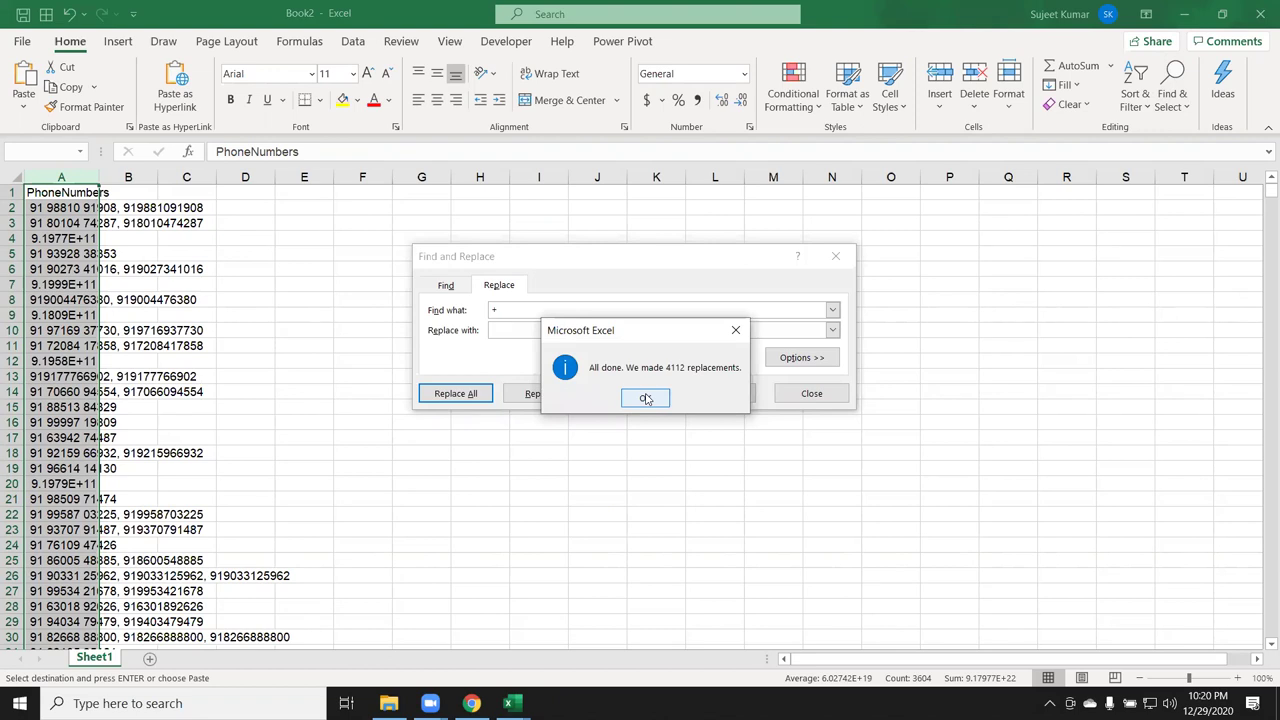
pyautogui.click(645, 398)
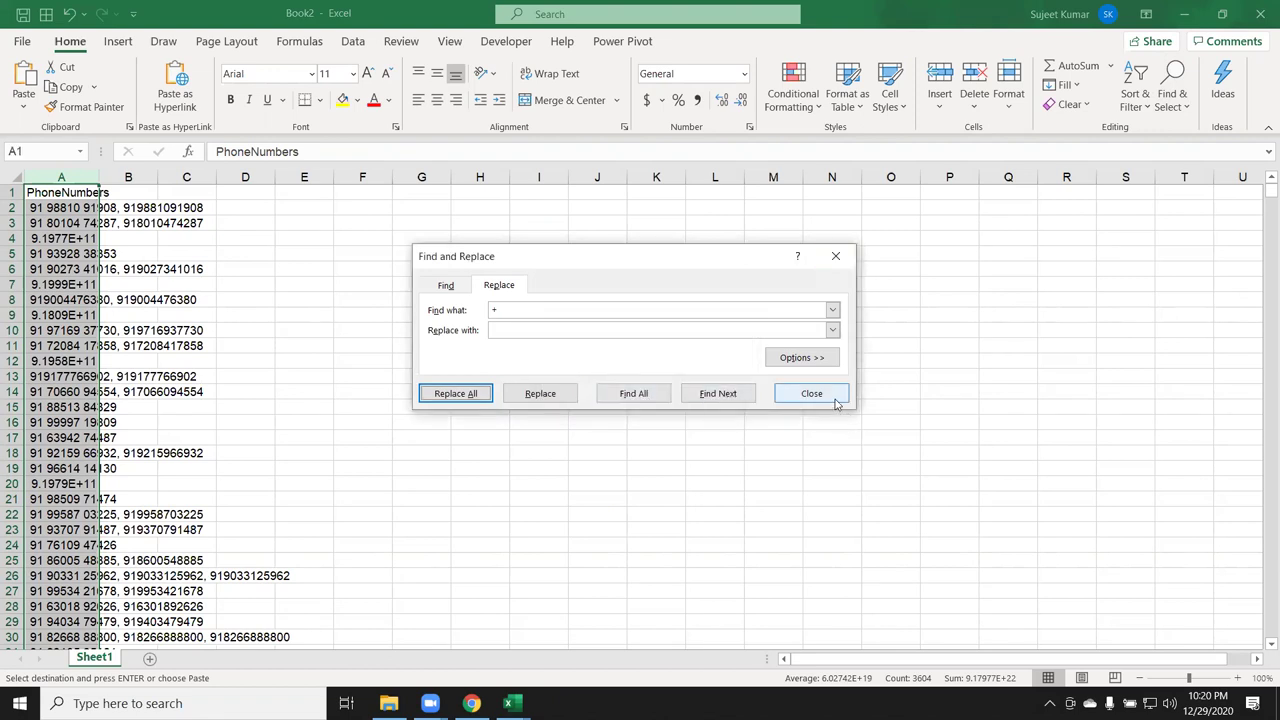
pyautogui.click(72, 210)
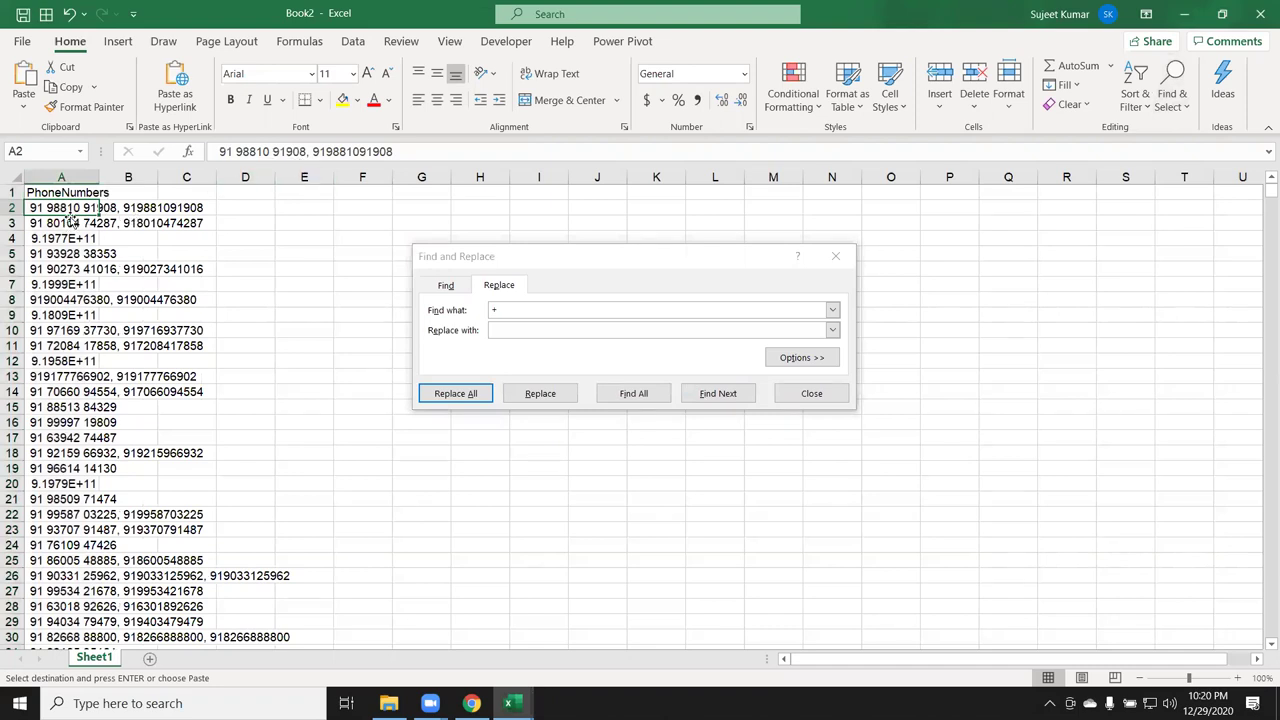
pyautogui.click(72, 177)
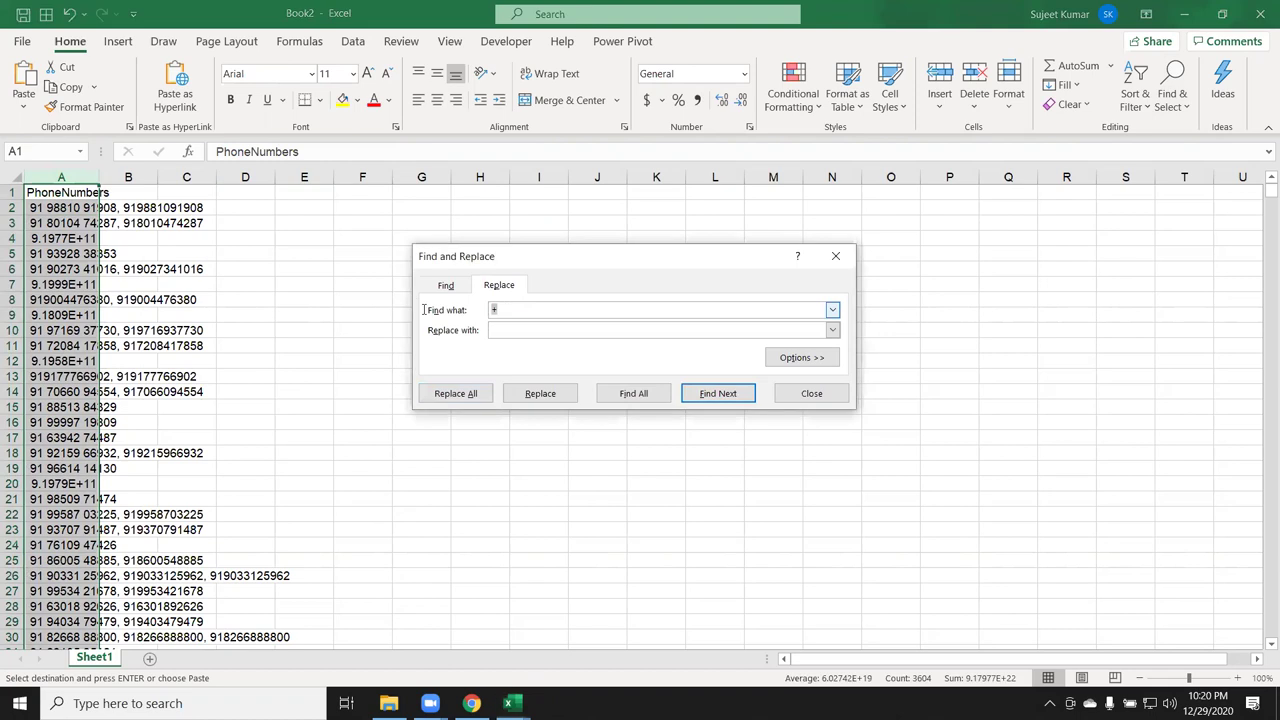
# Step: Try replacing all spaces too, check A2, then close the dialog and undo the space removal
pyautogui.press('BackSpace')
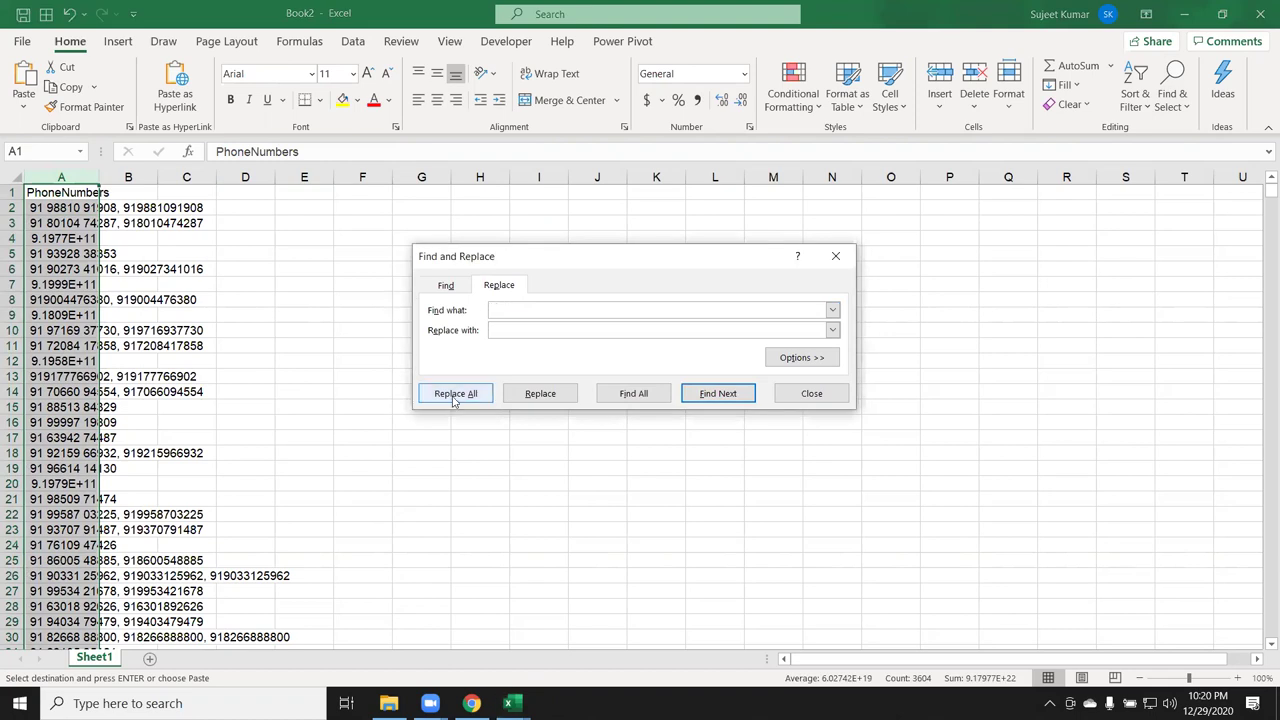
pyautogui.click(455, 393)
pyautogui.click(645, 398)
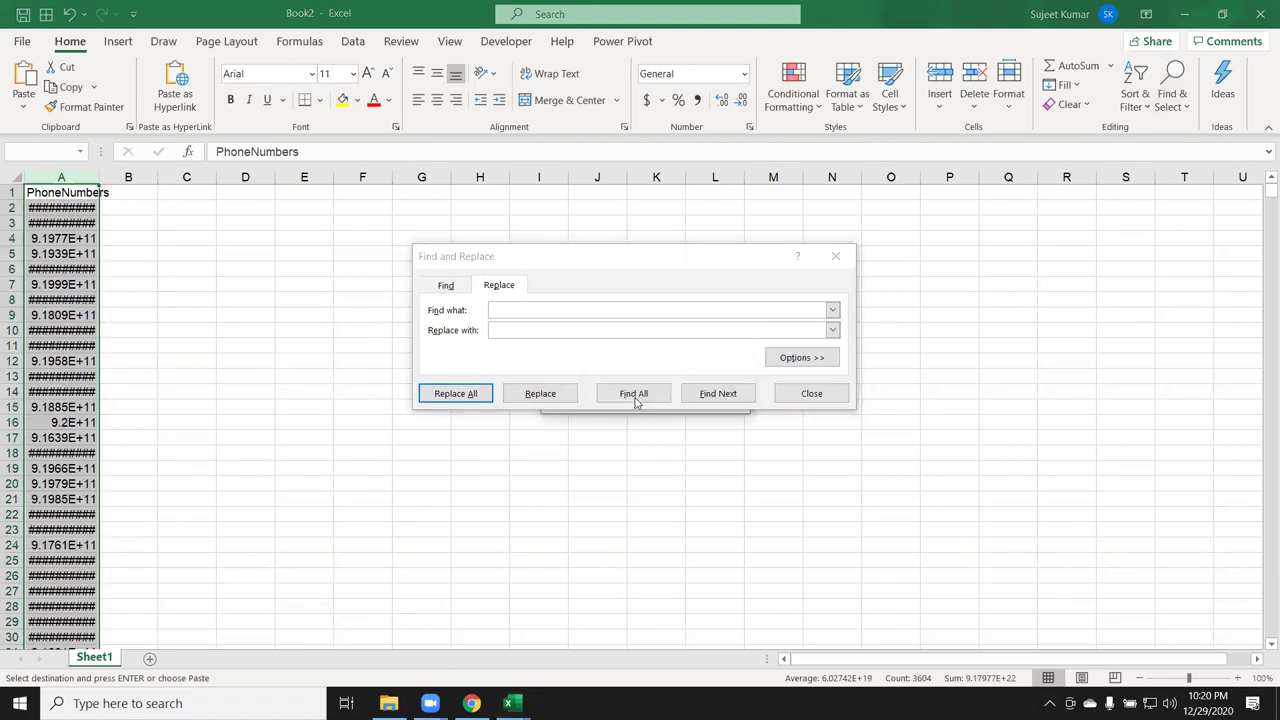
pyautogui.click(92, 206)
pyautogui.doubleClick(92, 207)
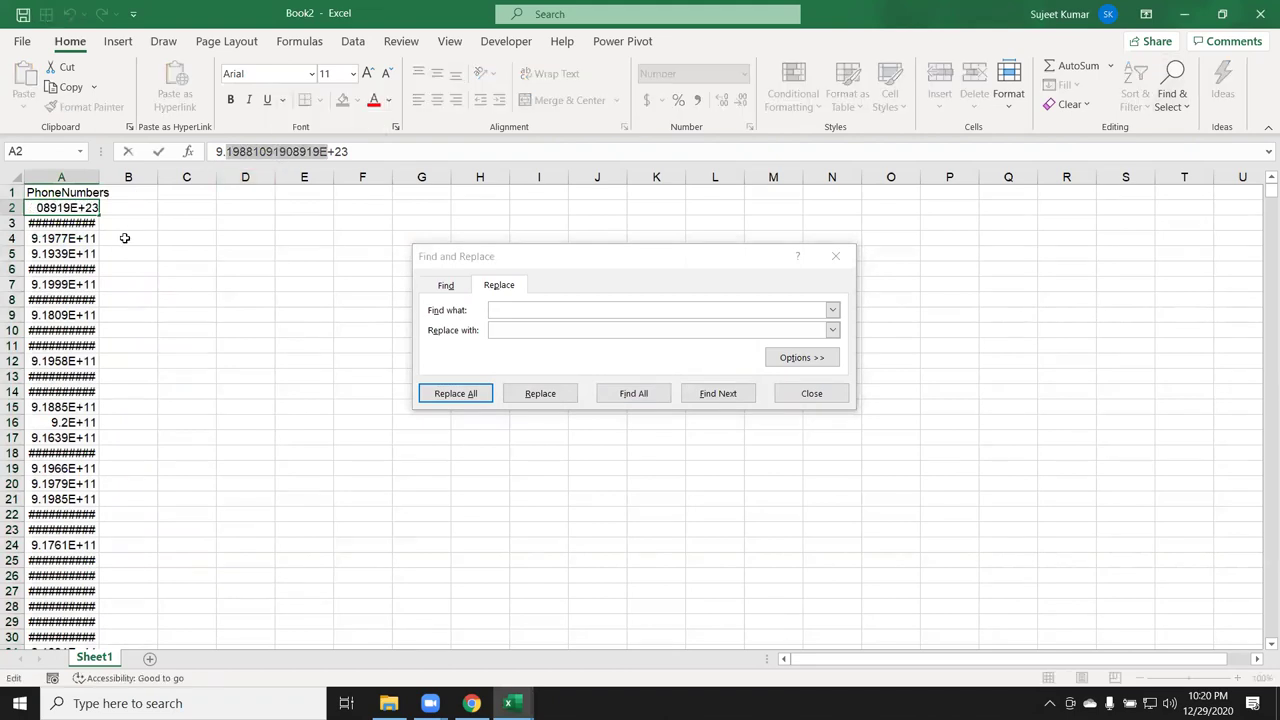
pyautogui.press('Escape')
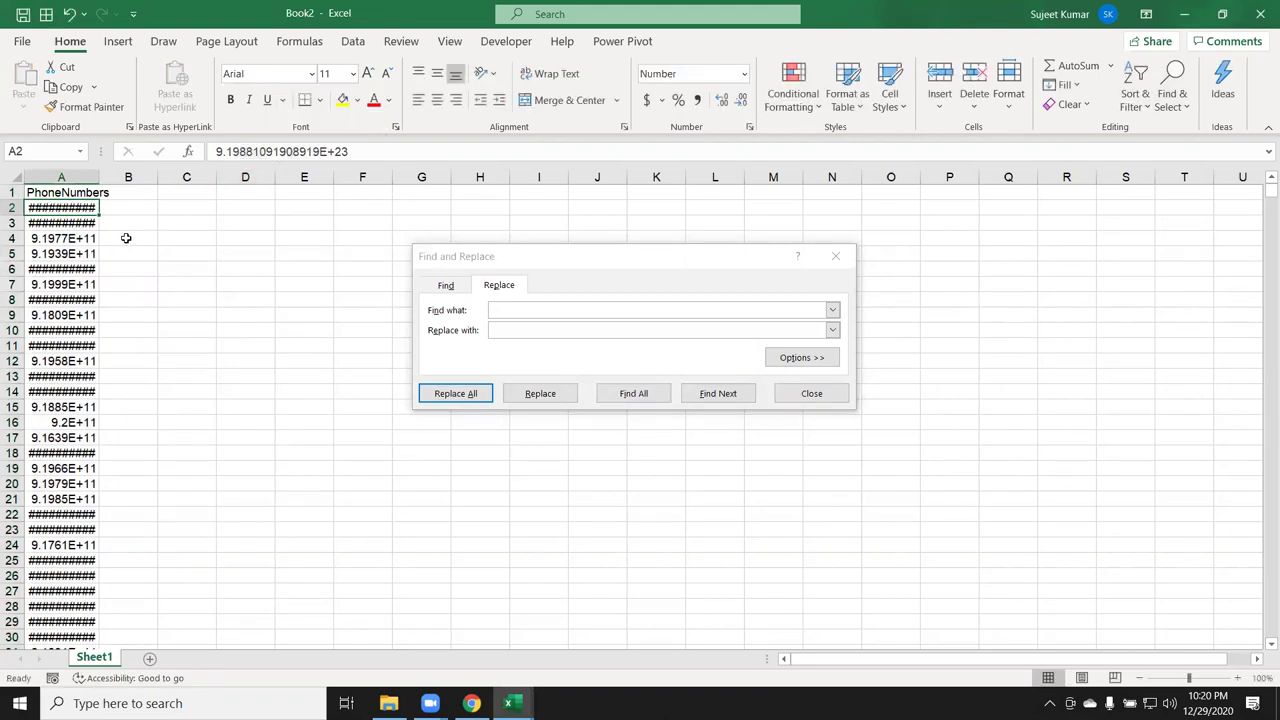
pyautogui.click(836, 256)
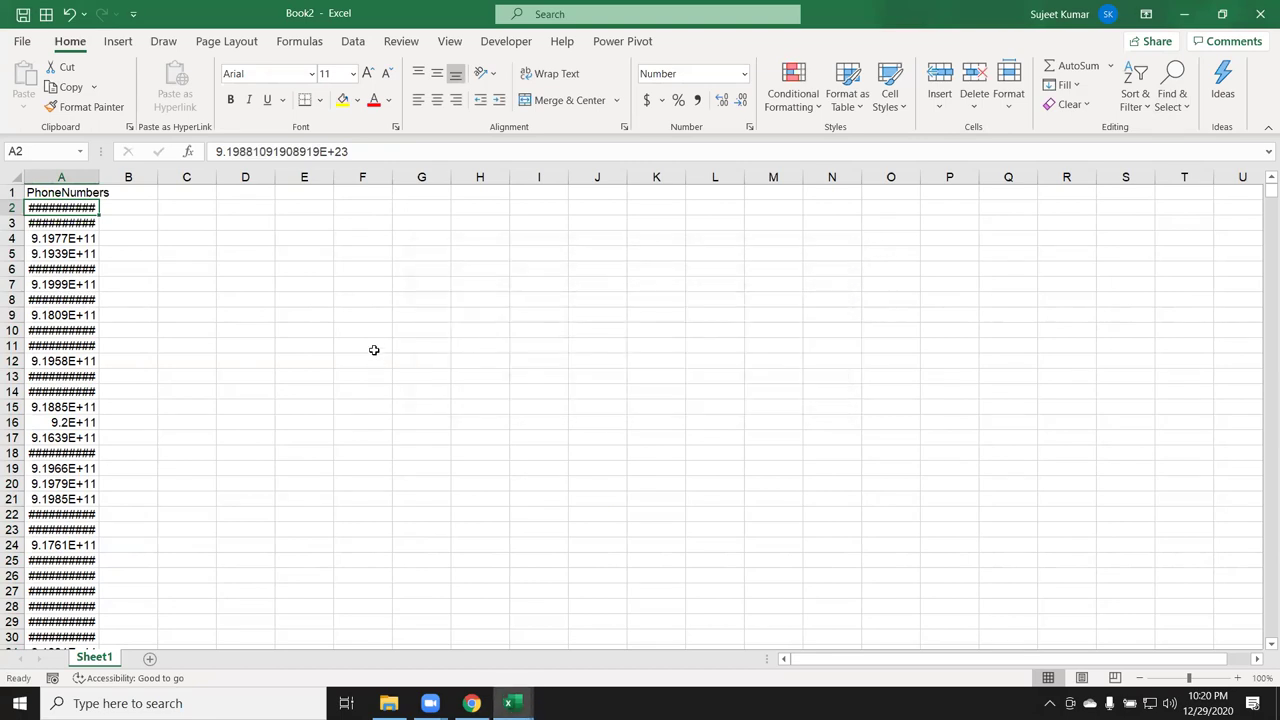
pyautogui.hotkey('ctrl', 'z')
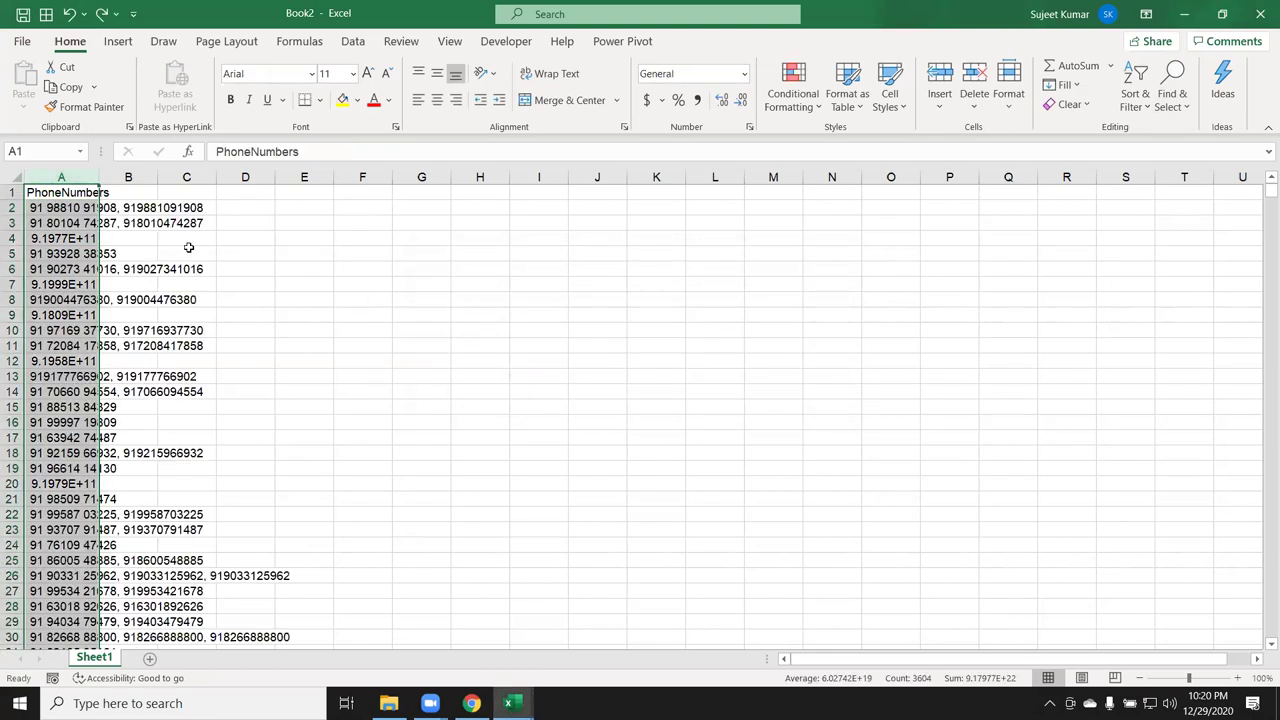
# Step: Enter =SUBSTITUTE(A2," ","") in B2 and fill it down column B
pyautogui.click(188, 247)
pyautogui.click(120, 208)
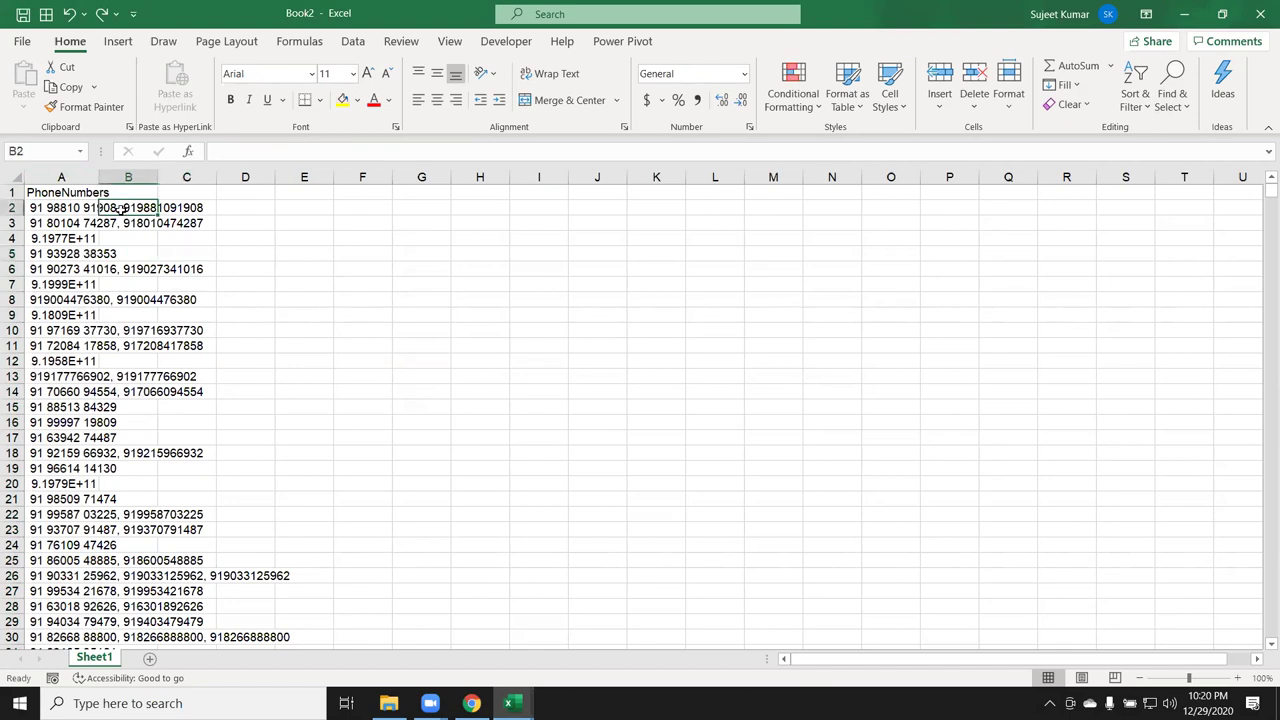
pyautogui.write('=sub')
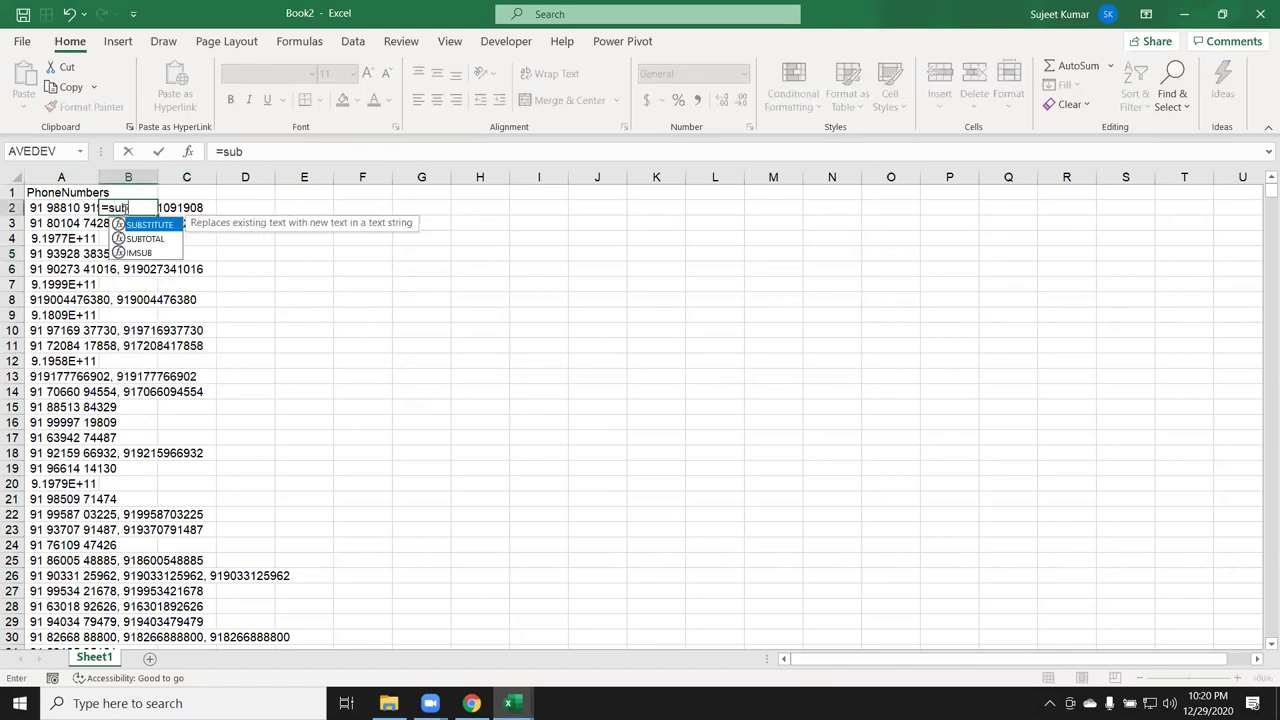
pyautogui.press('Tab')
pyautogui.press('Left')
pyautogui.write(',')
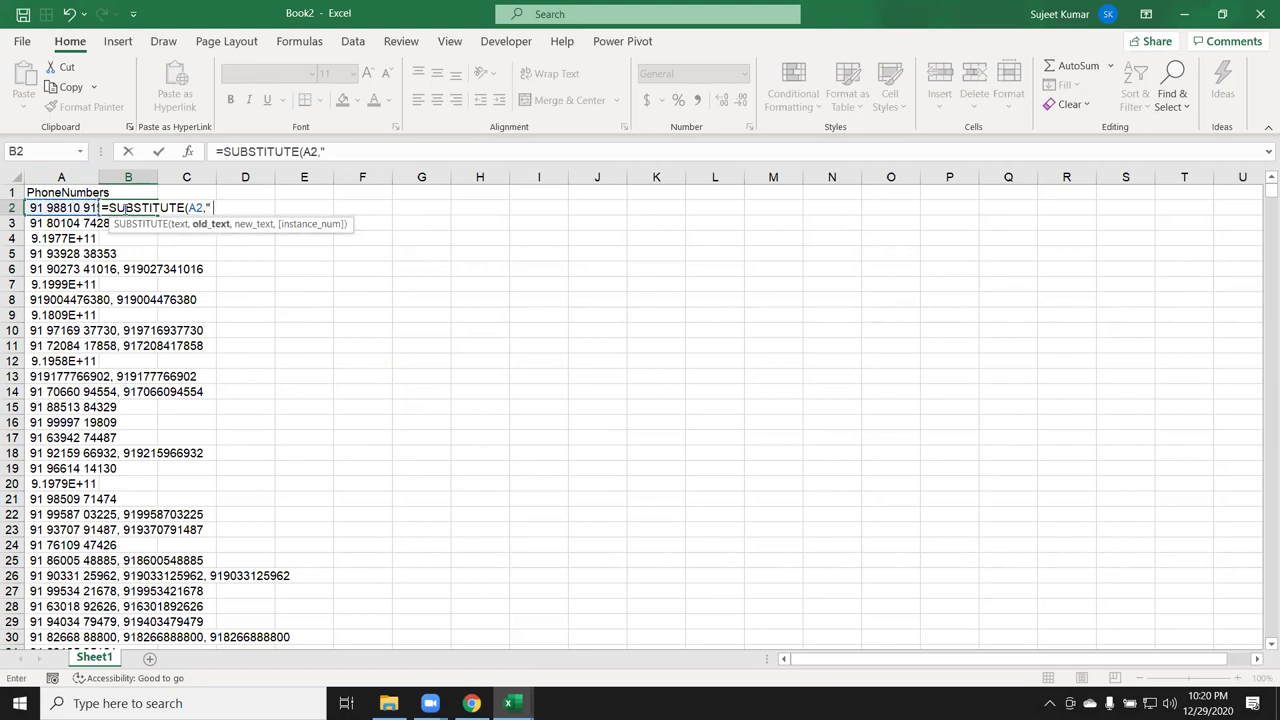
pyautogui.write(',')
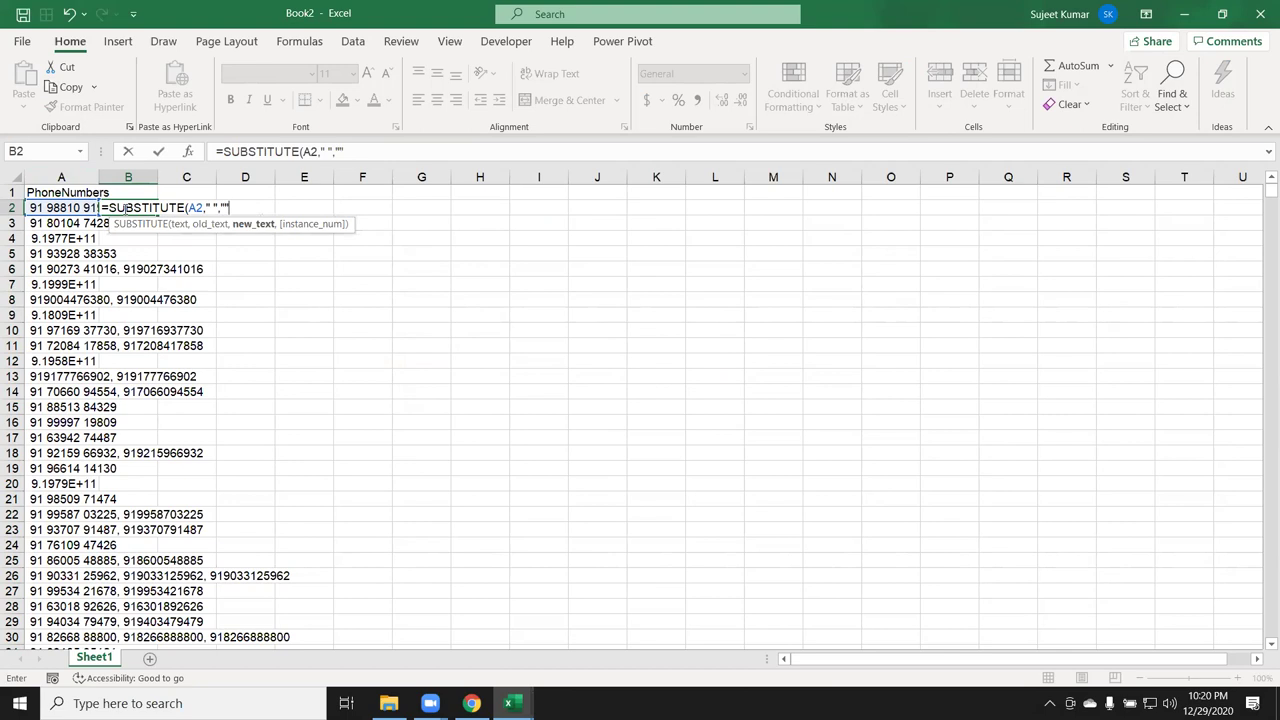
pyautogui.write(')')
pyautogui.hotkey('ctrl', 'Return')
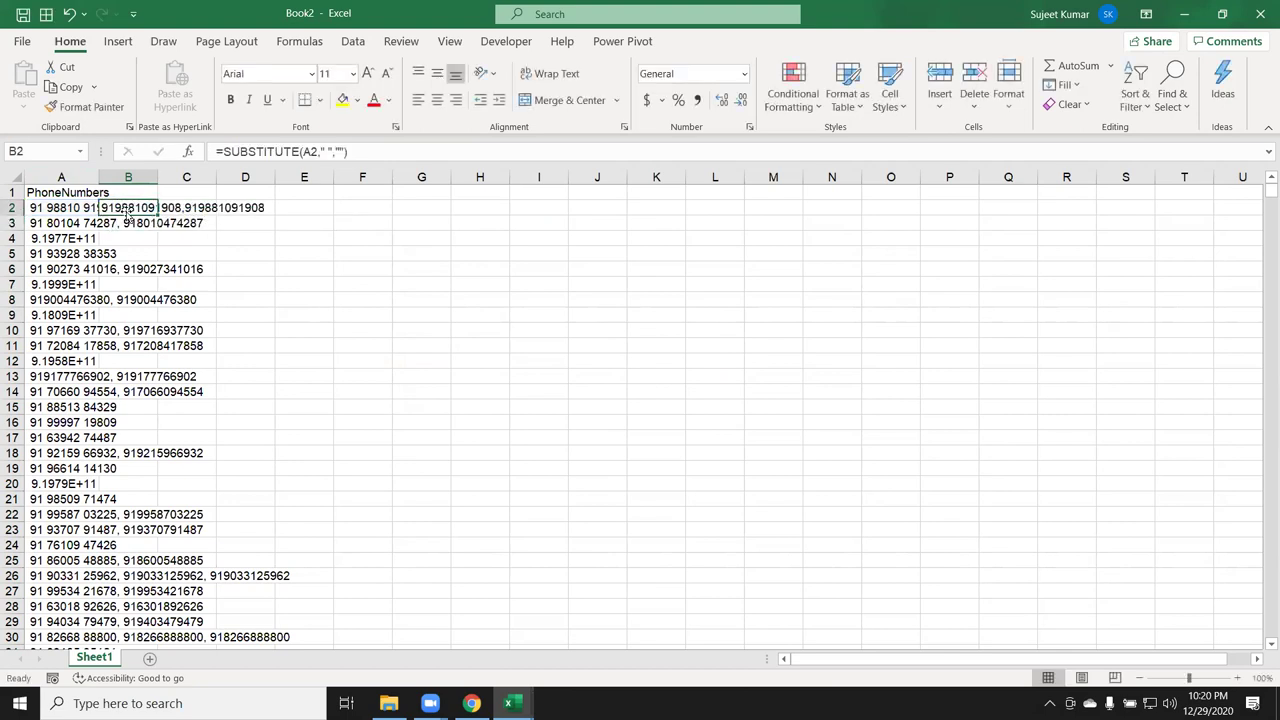
pyautogui.doubleClick(157, 214)
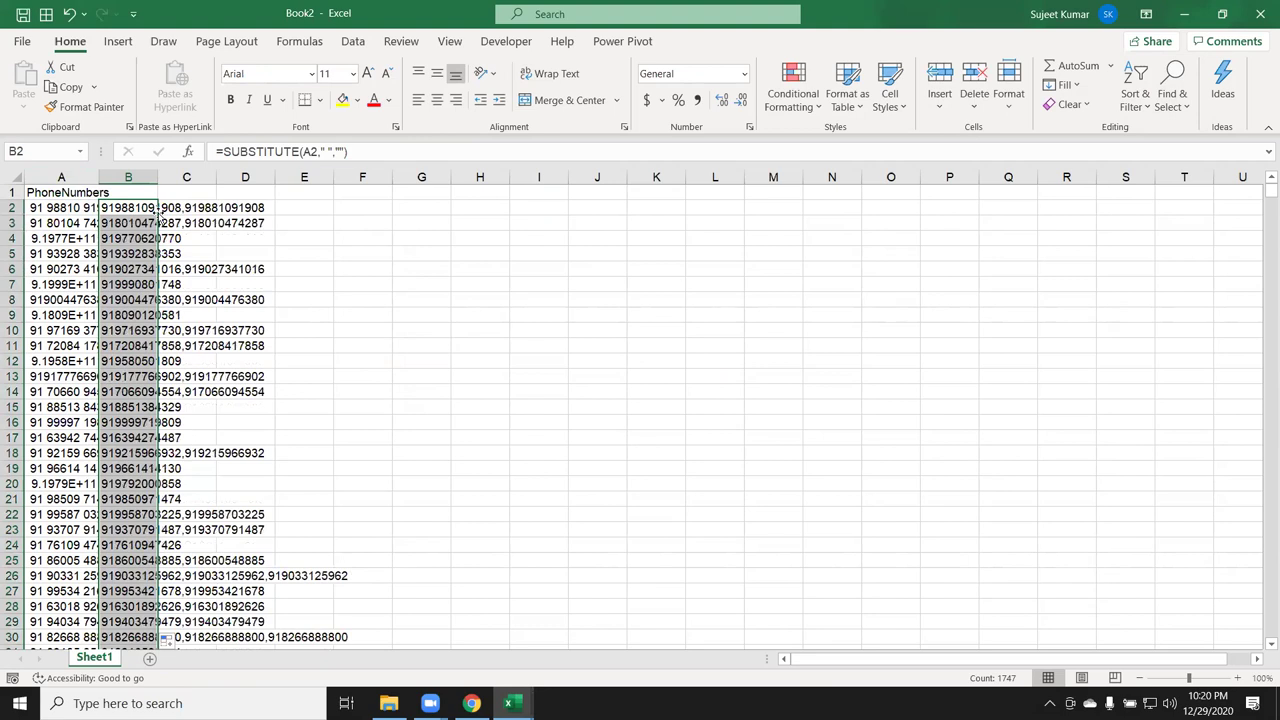
# Step: Paste column B's space-free numbers as values into A2, then clear column B
pyautogui.hotkey('ctrl', 'c')
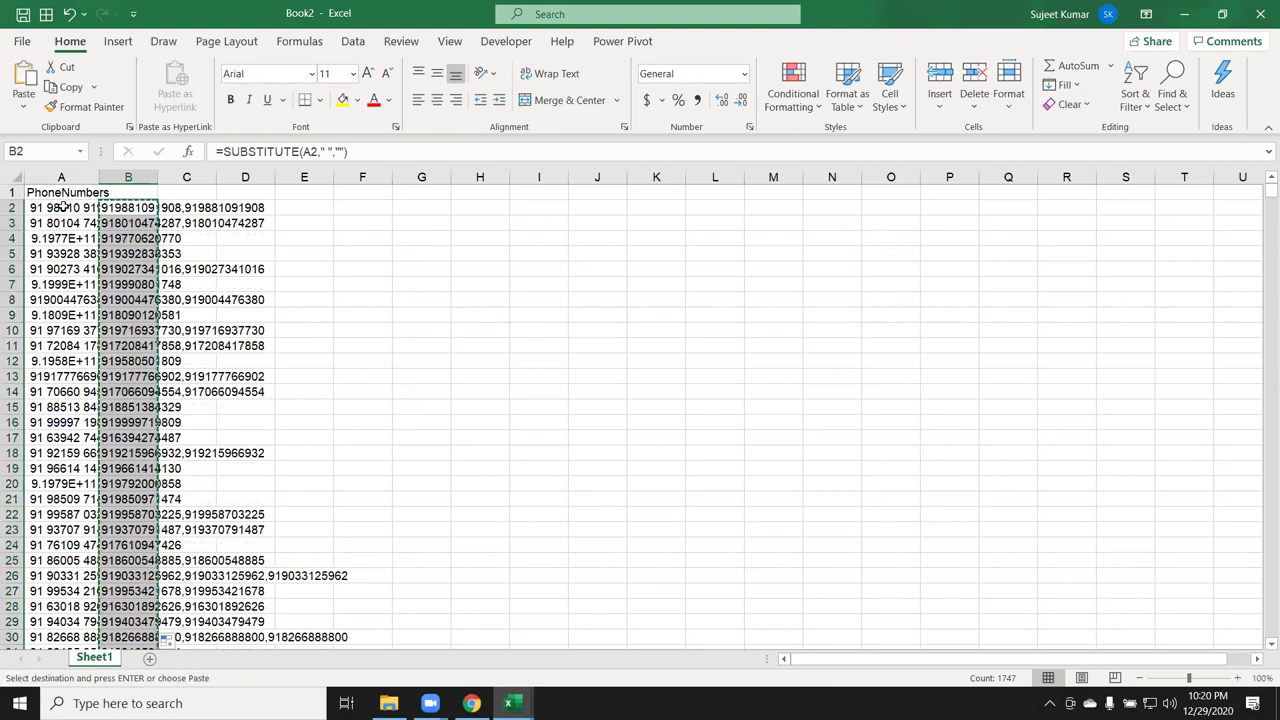
pyautogui.click(62, 207)
pyautogui.click(23, 106)
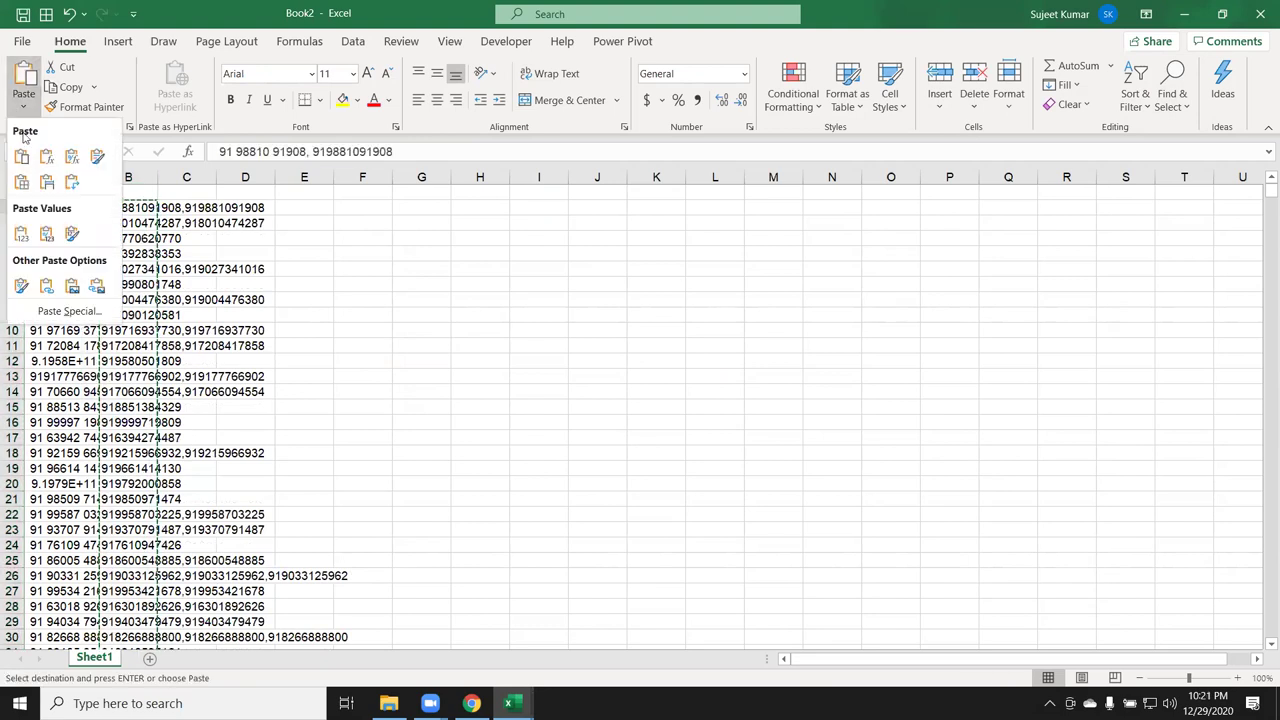
pyautogui.click(22, 233)
pyautogui.click(120, 176)
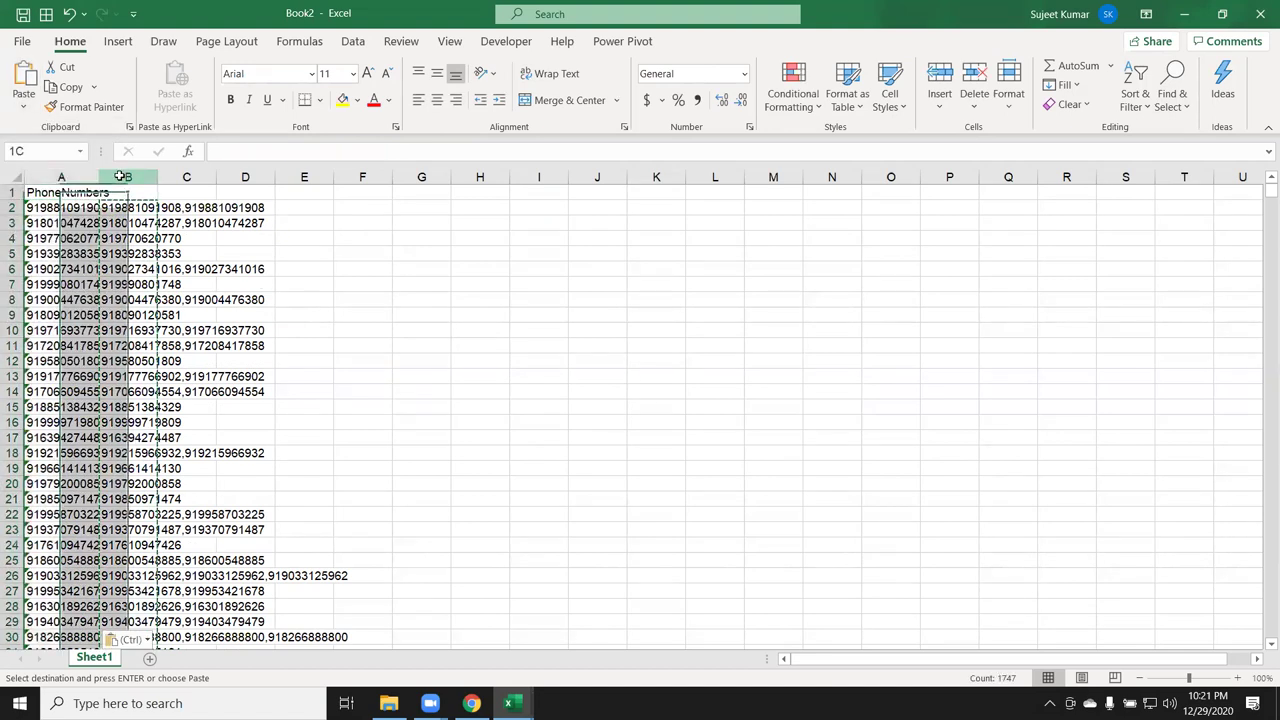
pyautogui.press('Delete')
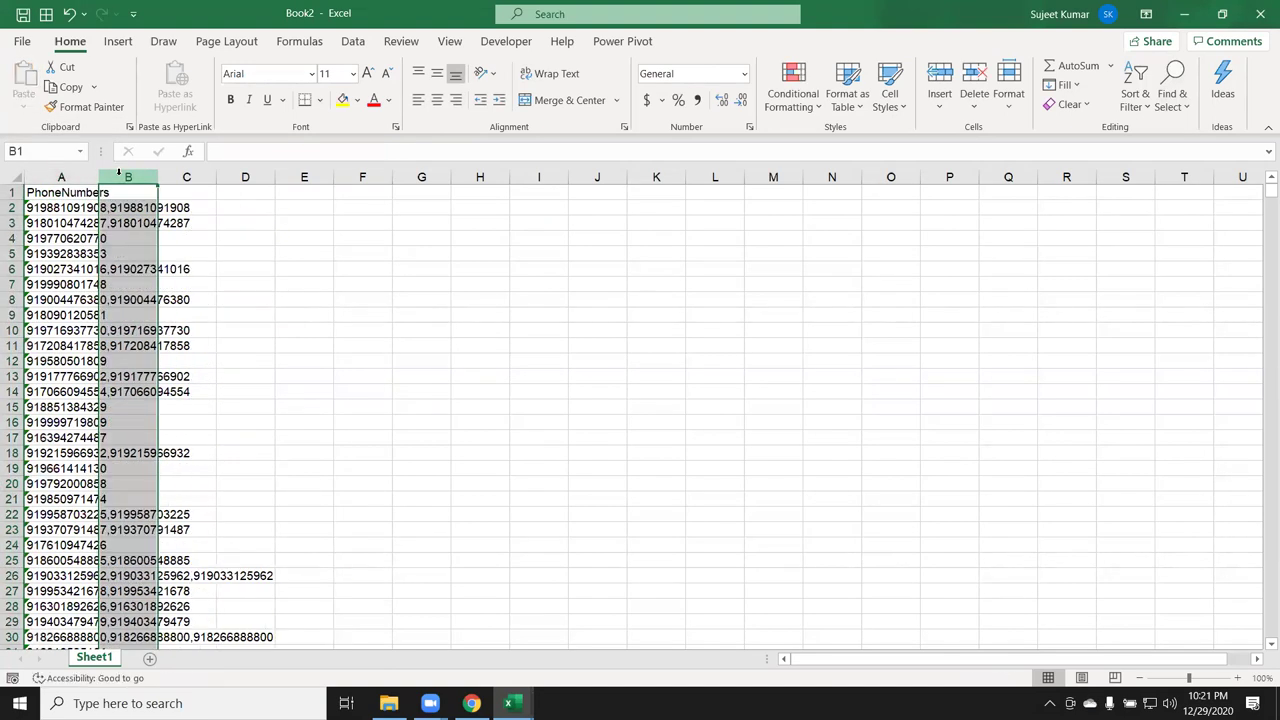
pyautogui.click(66, 176)
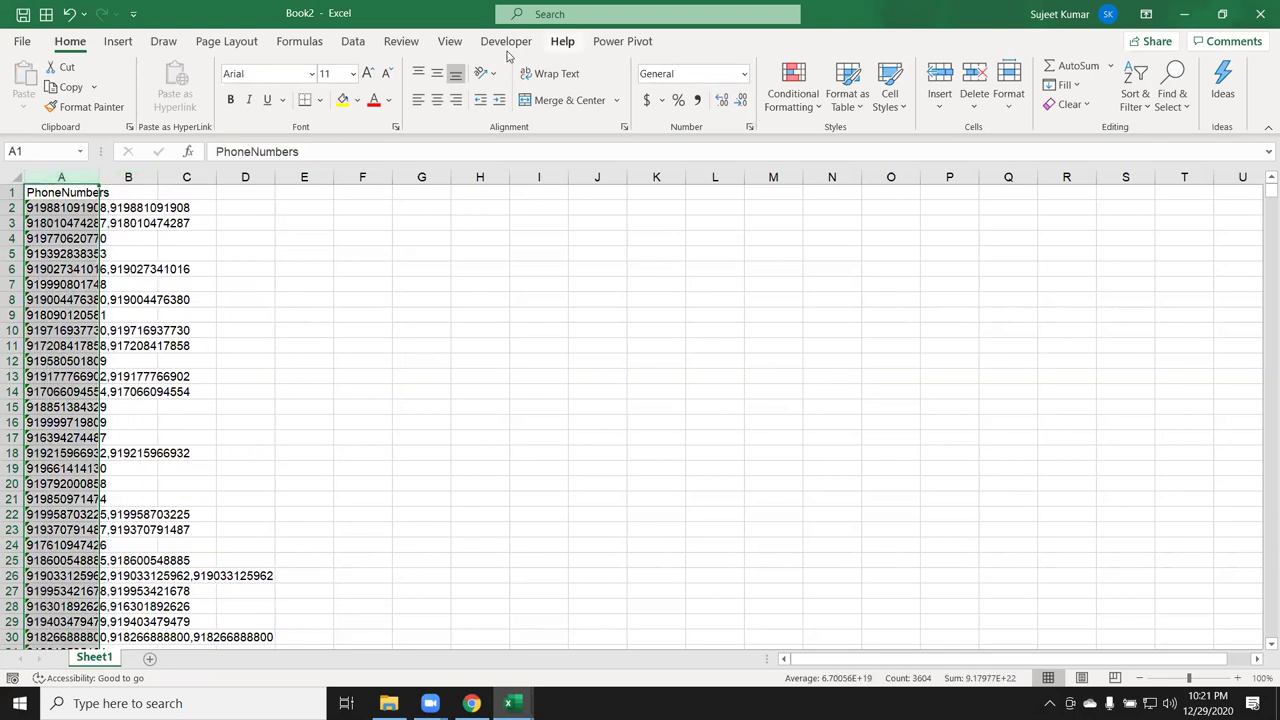
# Step: Split column A at each comma with Text to Columns
pyautogui.click(352, 41)
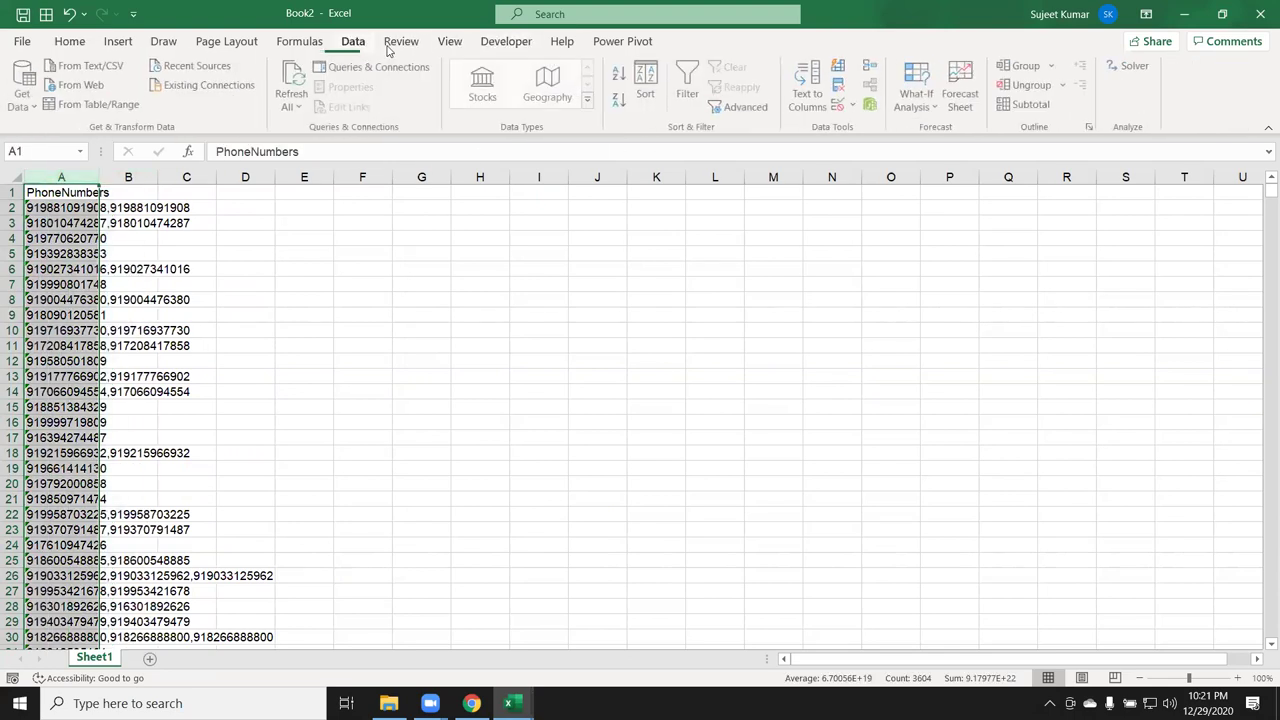
pyautogui.click(854, 106)
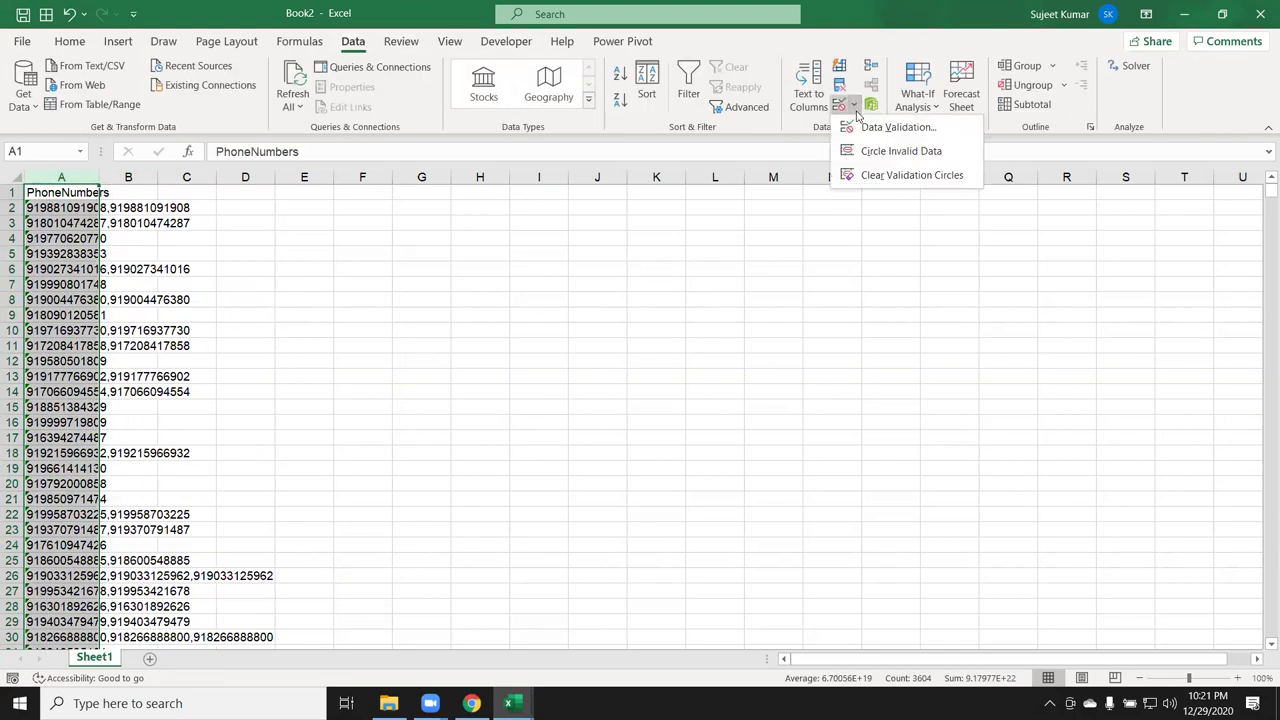
pyautogui.click(808, 93)
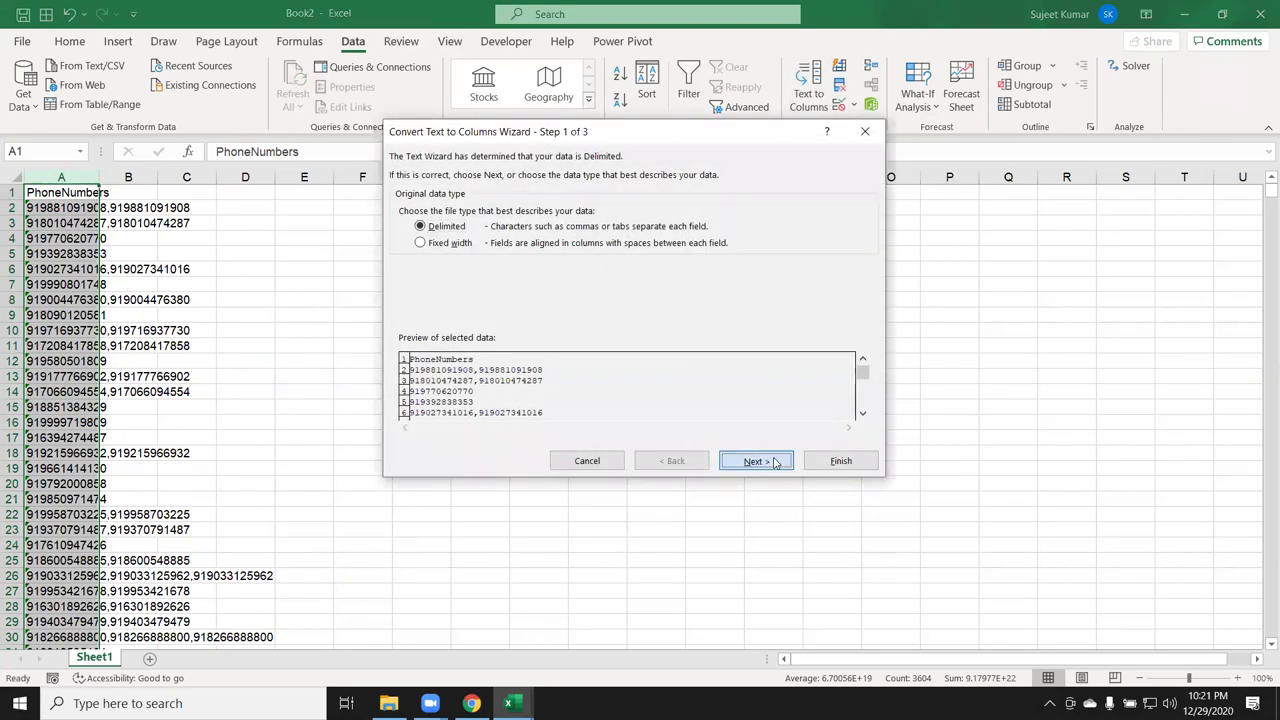
pyautogui.click(773, 461)
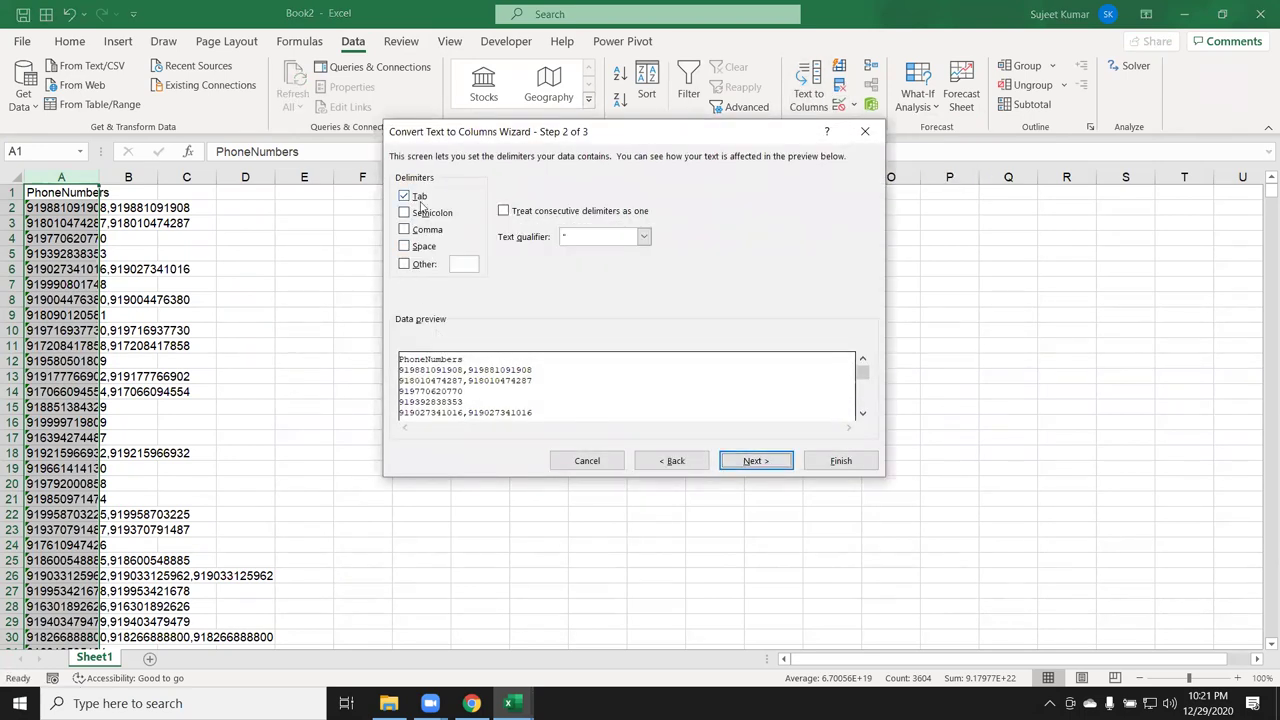
pyautogui.click(426, 232)
pyautogui.click(752, 461)
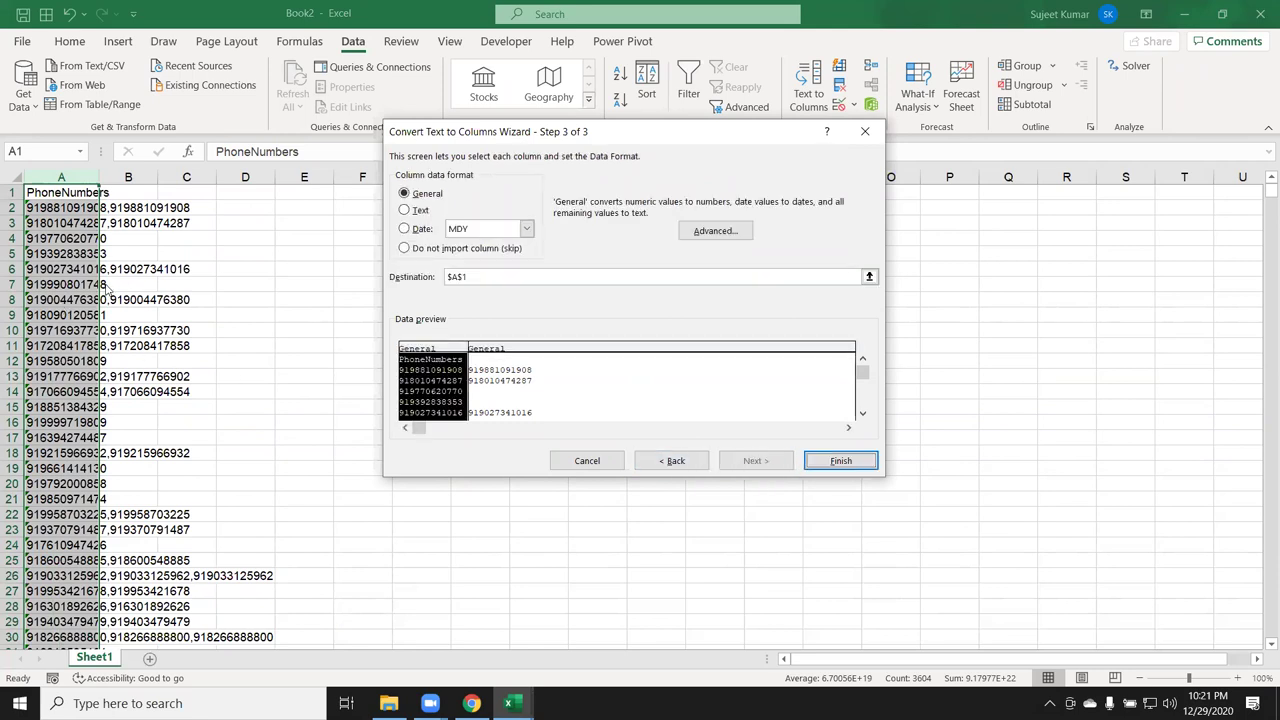
pyautogui.click(829, 460)
# Step: Autofit column B to show its numbers and look over columns C through E
pyautogui.click(160, 223)
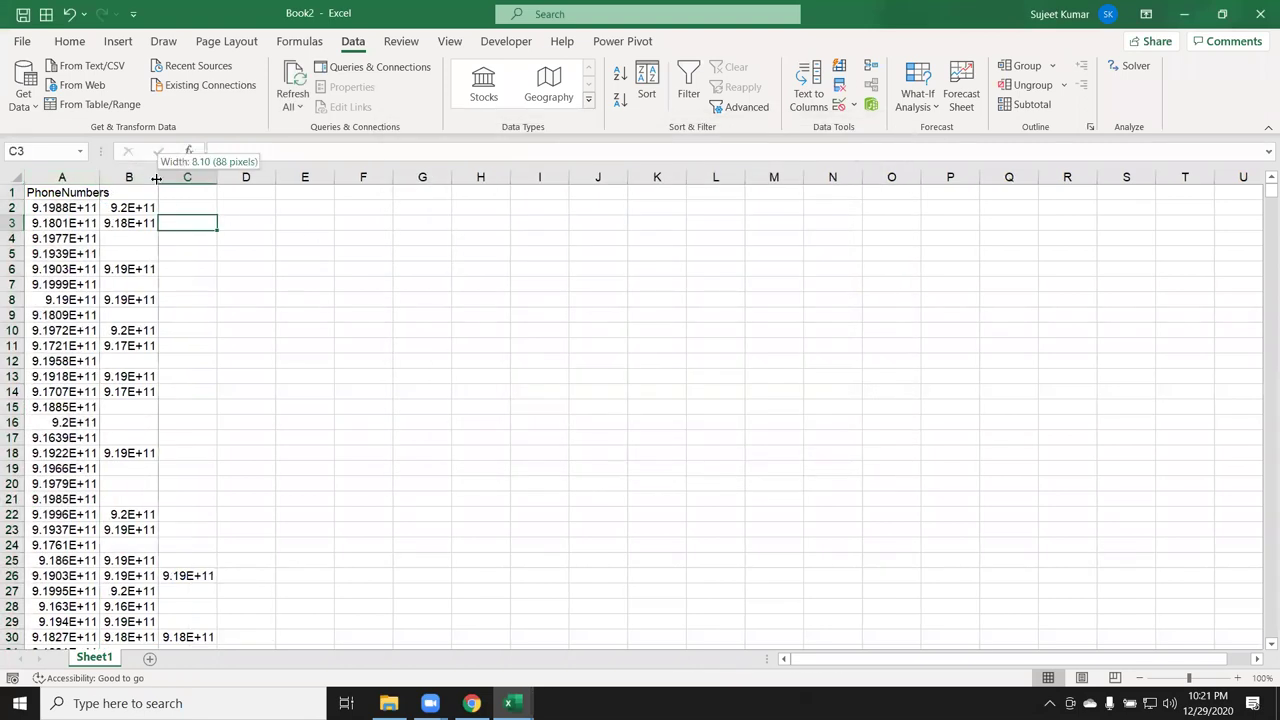
pyautogui.doubleClick(158, 177)
pyautogui.click(215, 183)
pyautogui.click(282, 180)
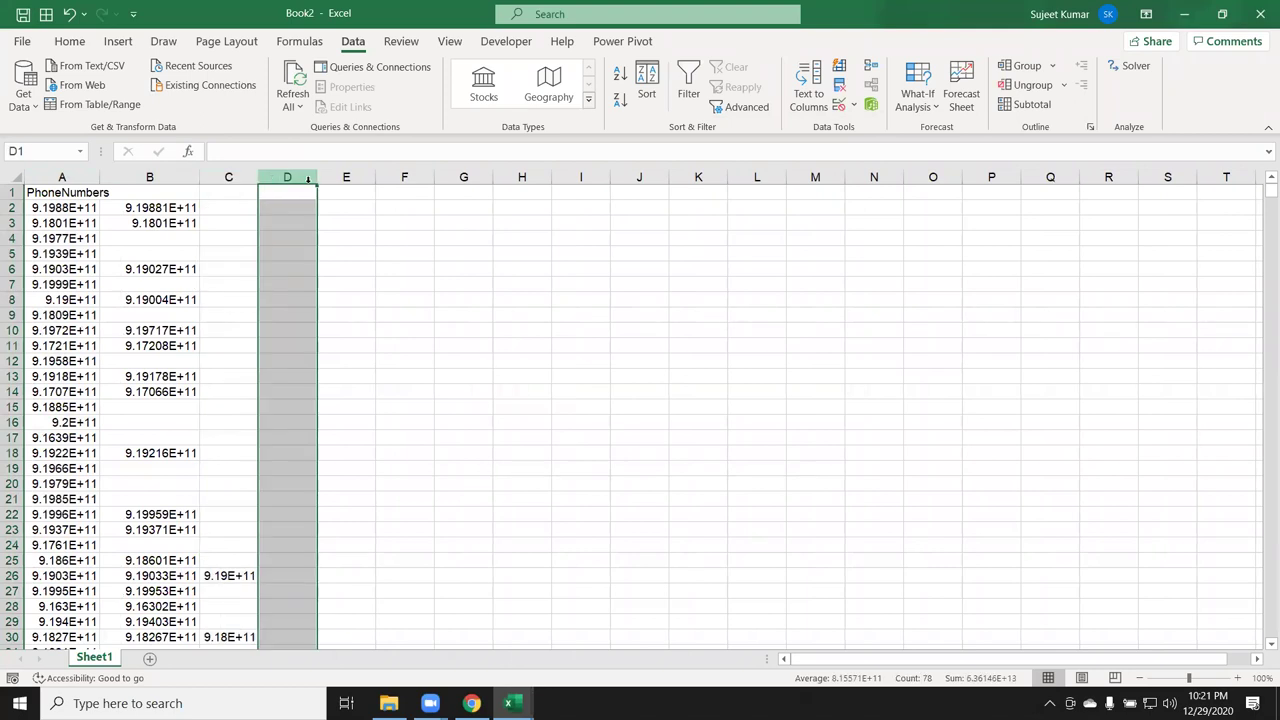
pyautogui.click(357, 186)
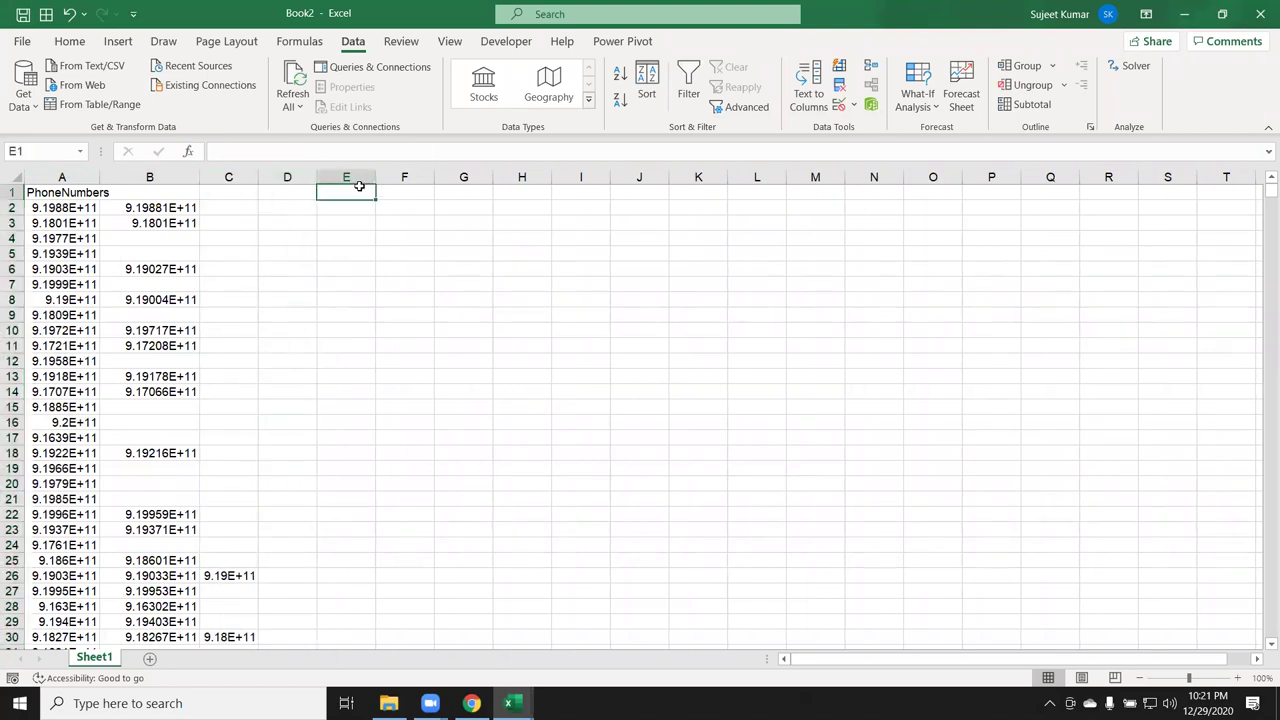
pyautogui.click(300, 178)
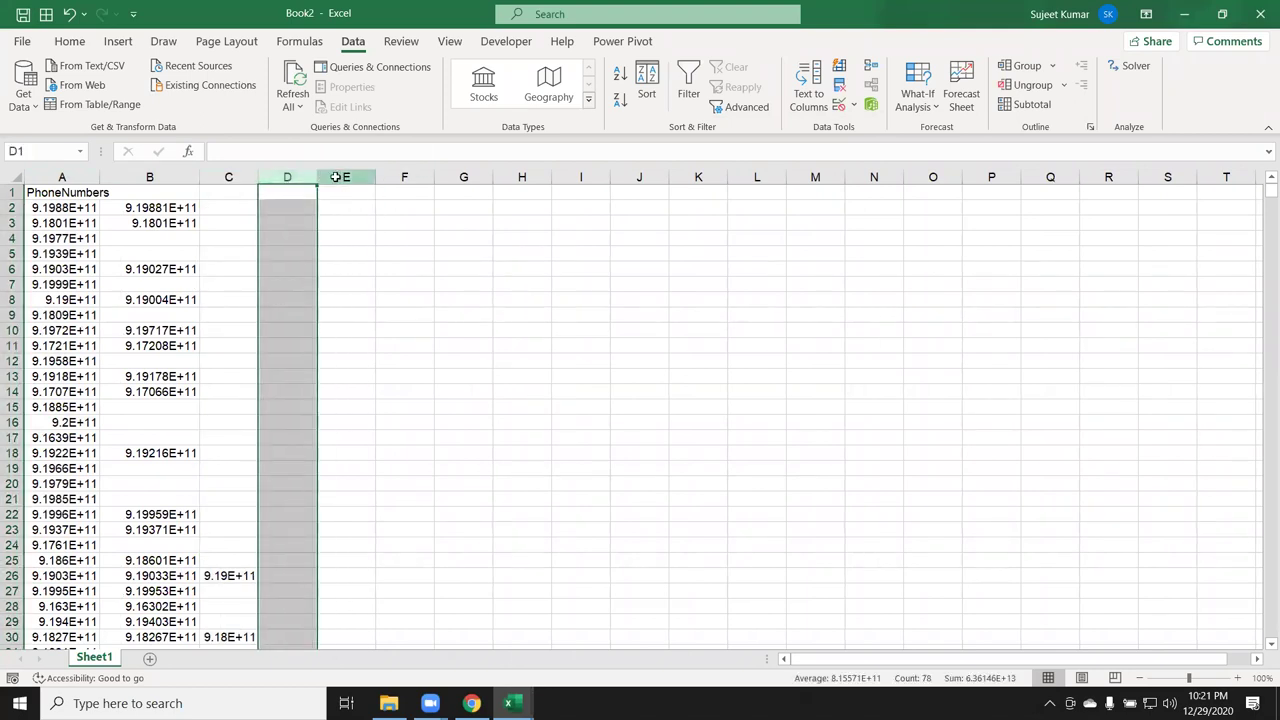
# Step: Fill the PhoneNumbers header across B1:F1 with Ctrl+R
pyautogui.click(336, 177)
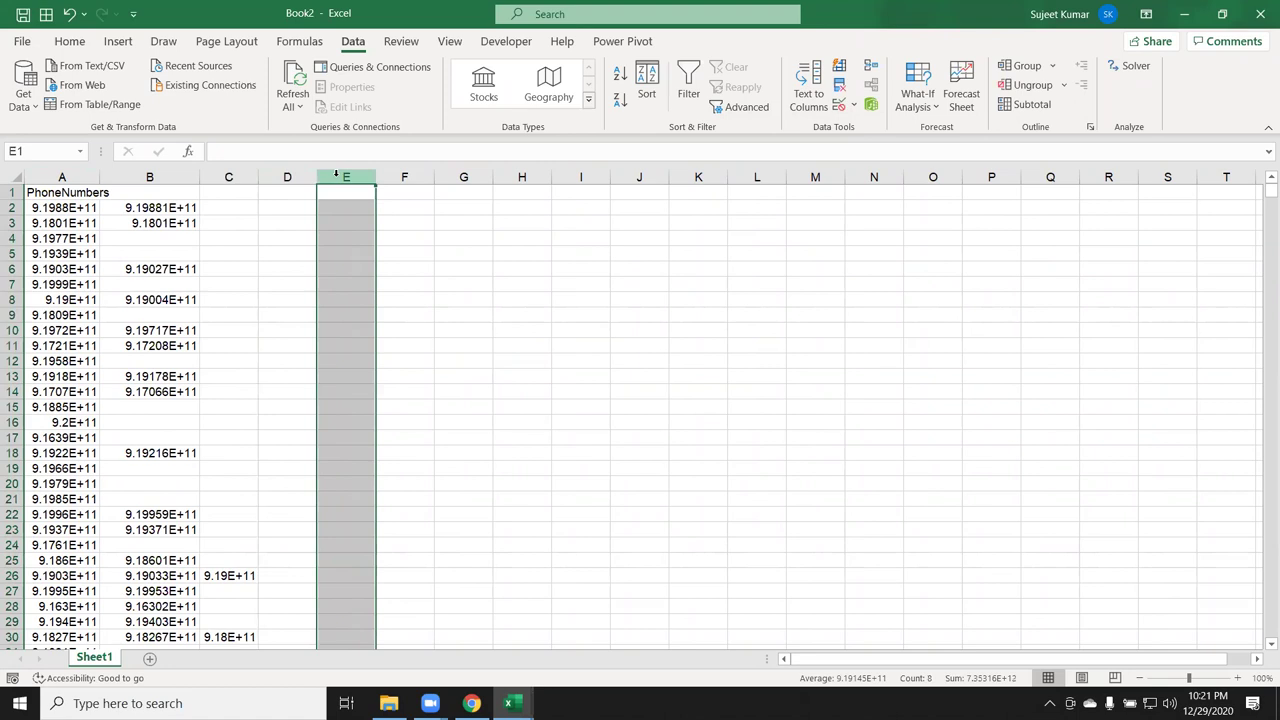
pyautogui.click(400, 177)
pyautogui.click(457, 178)
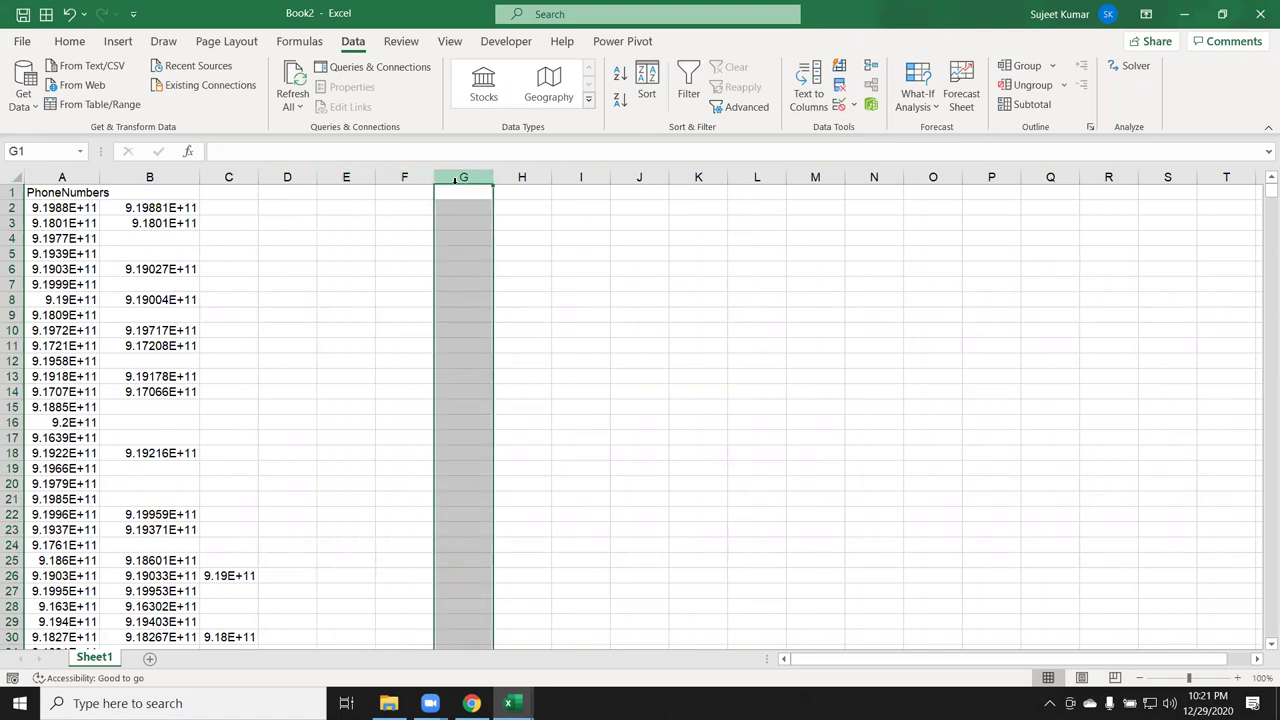
pyautogui.click(521, 177)
pyautogui.click(580, 177)
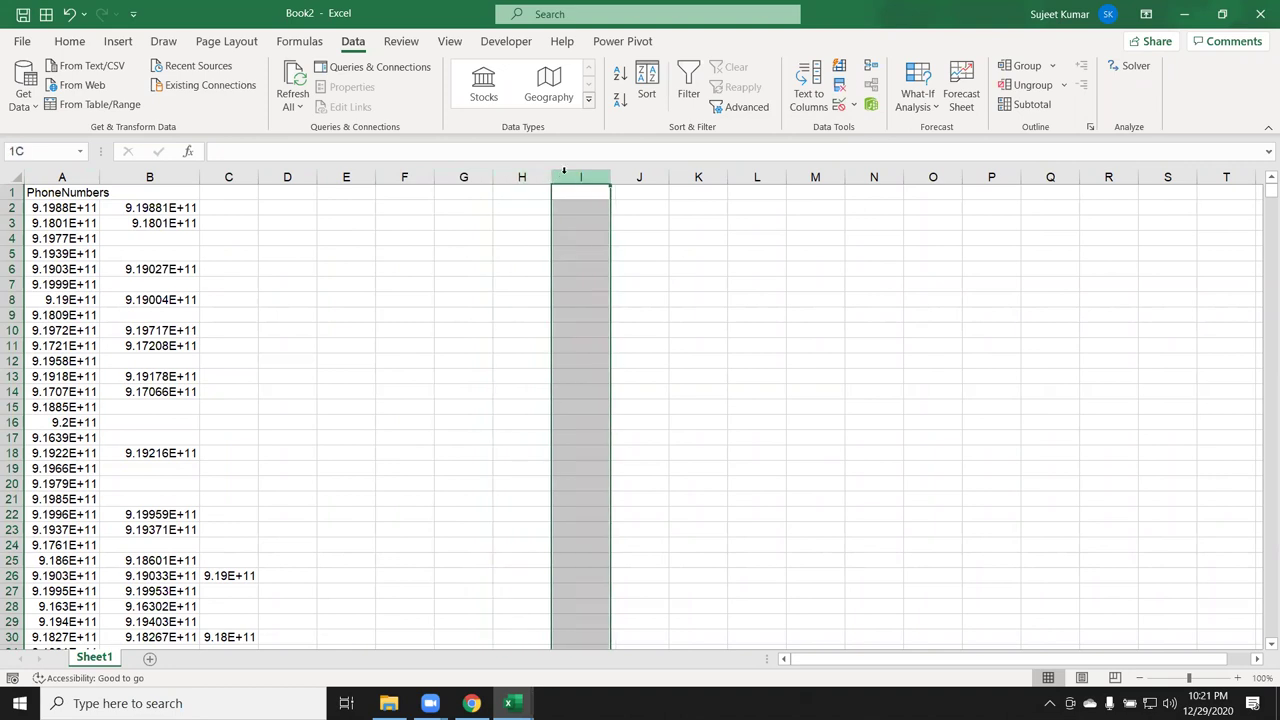
pyautogui.click(412, 176)
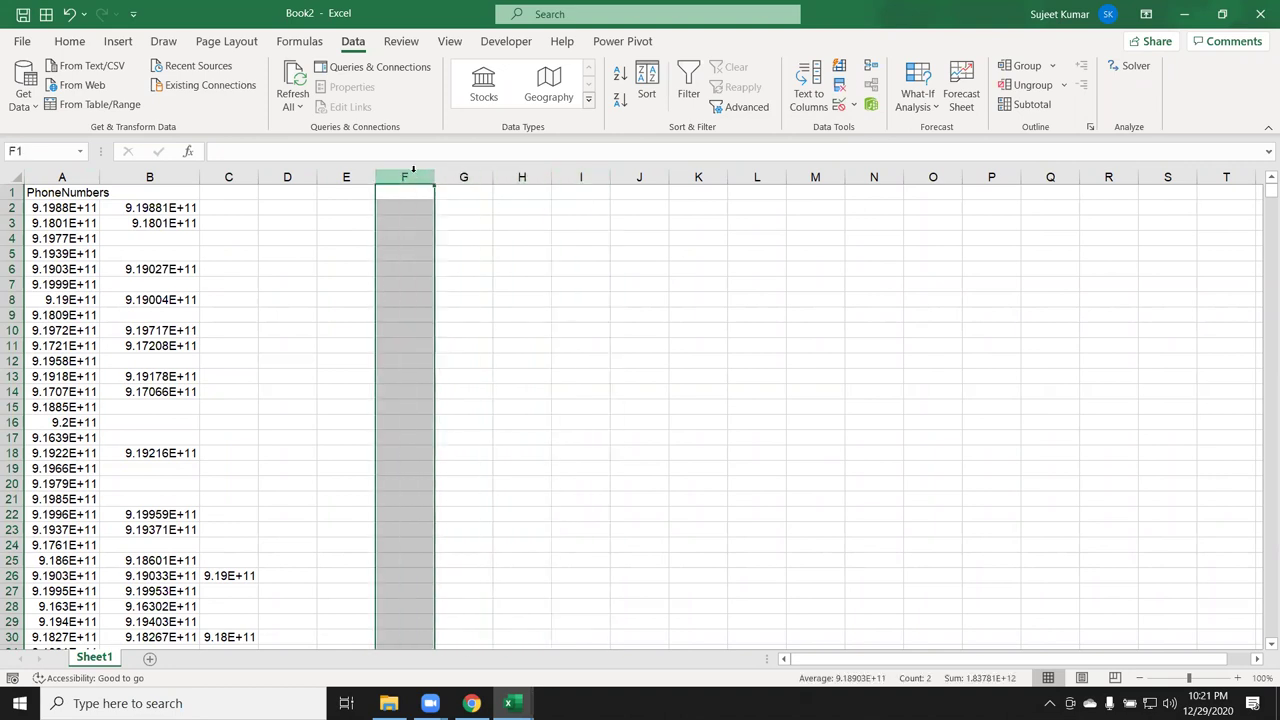
pyautogui.moveTo(412, 170); pyautogui.dragTo(62, 177)
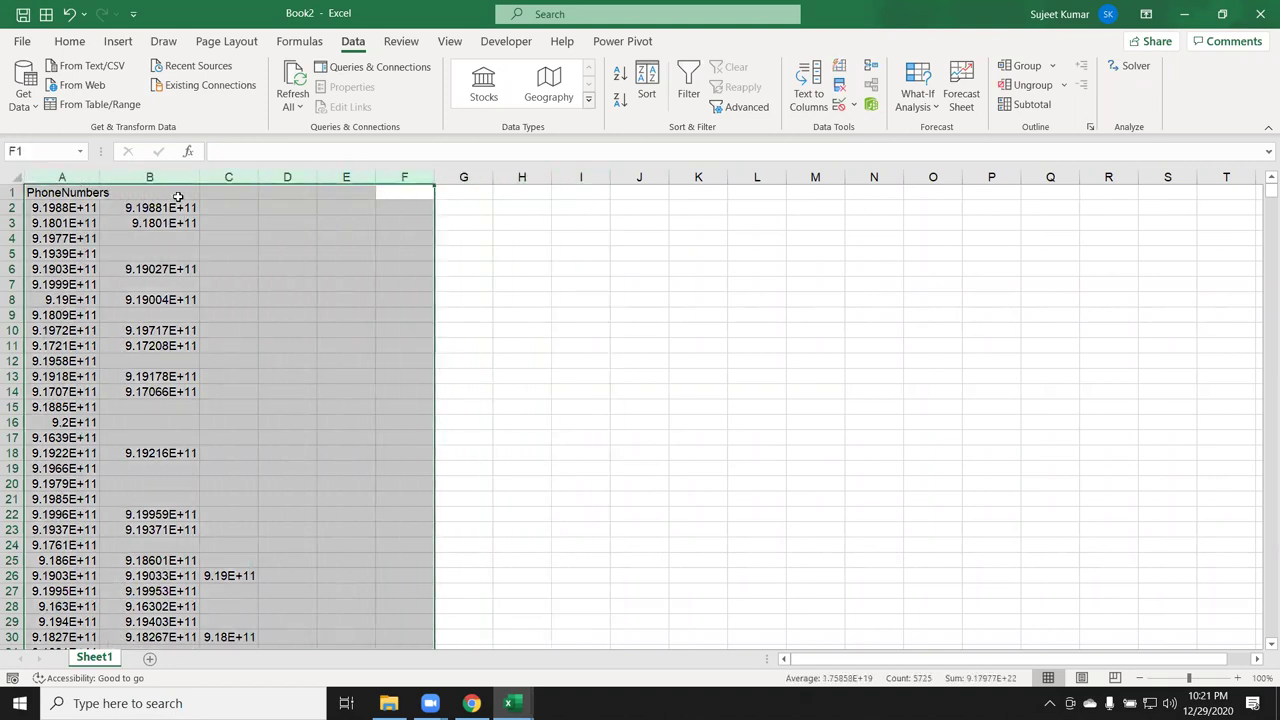
pyautogui.click(138, 205)
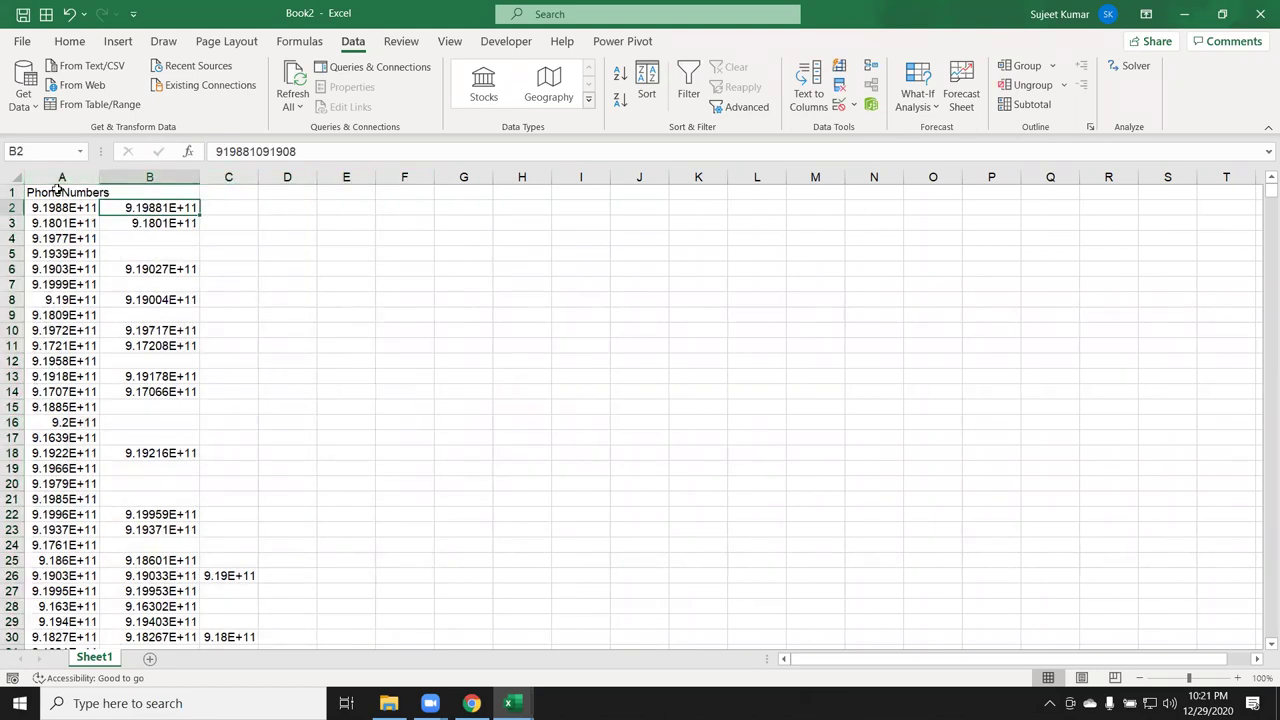
pyautogui.moveTo(58, 190); pyautogui.dragTo(391, 192)
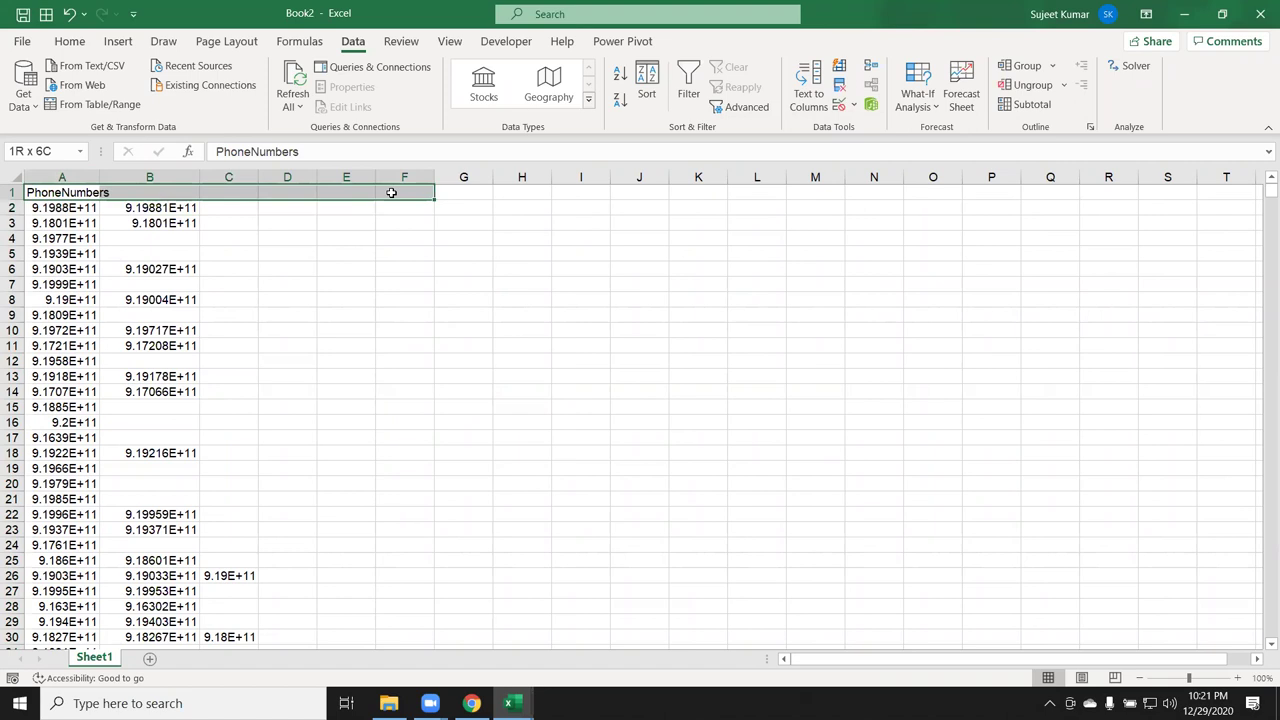
pyautogui.hotkey('ctrl', 'r')
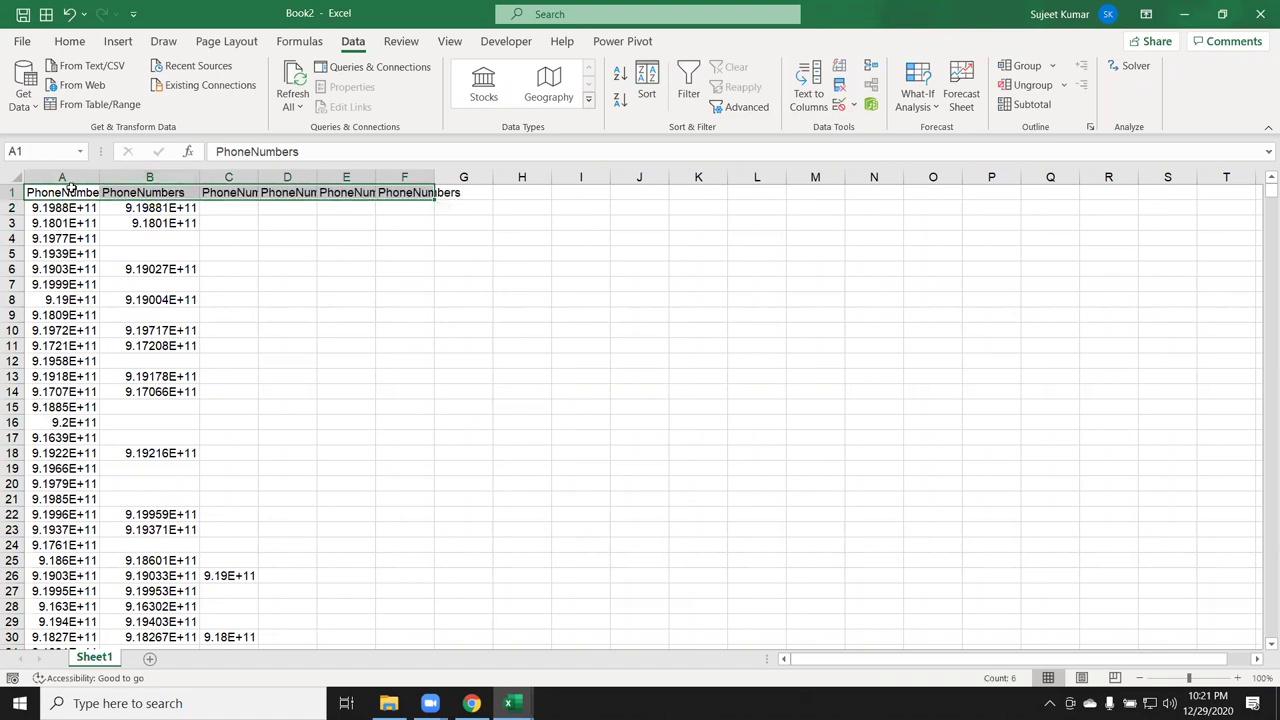
# Step: Insert a Name column at A with header Name, enter the first contact's name, and fill down
pyautogui.click(56, 178)
pyautogui.hotkey('ctrl', 'shift', '+')
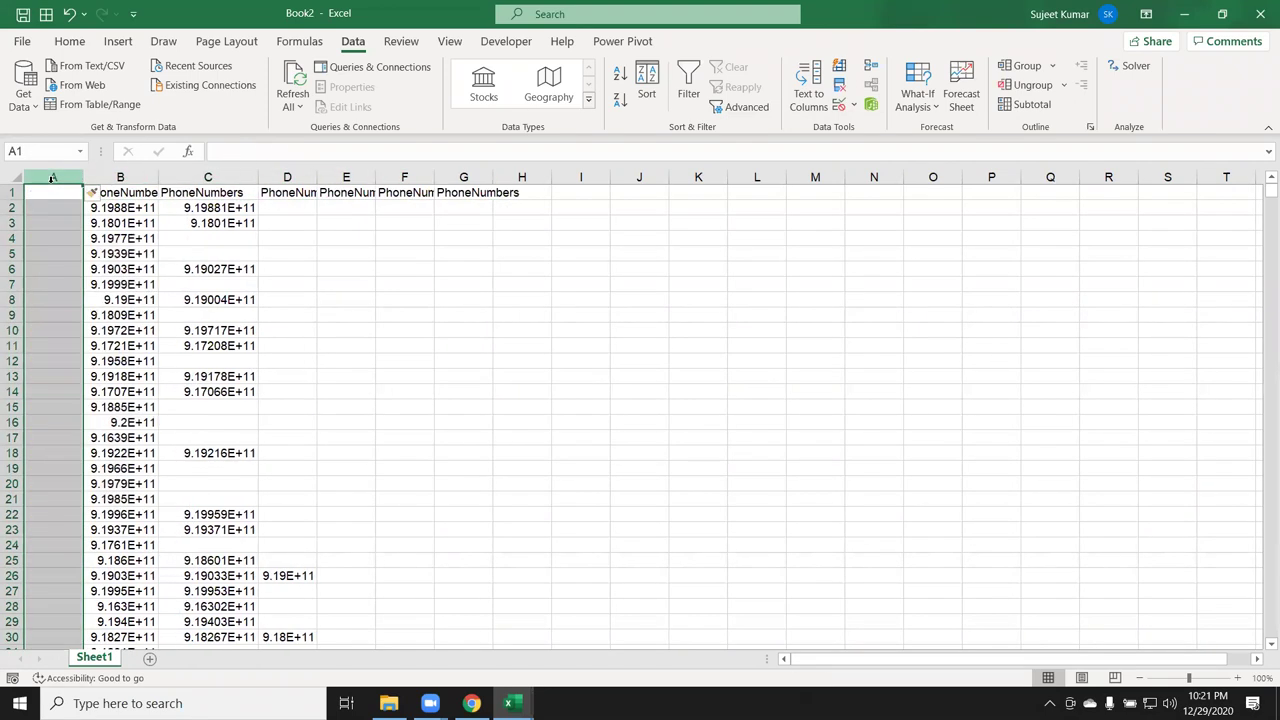
pyautogui.write('Name')
pyautogui.press('Return')
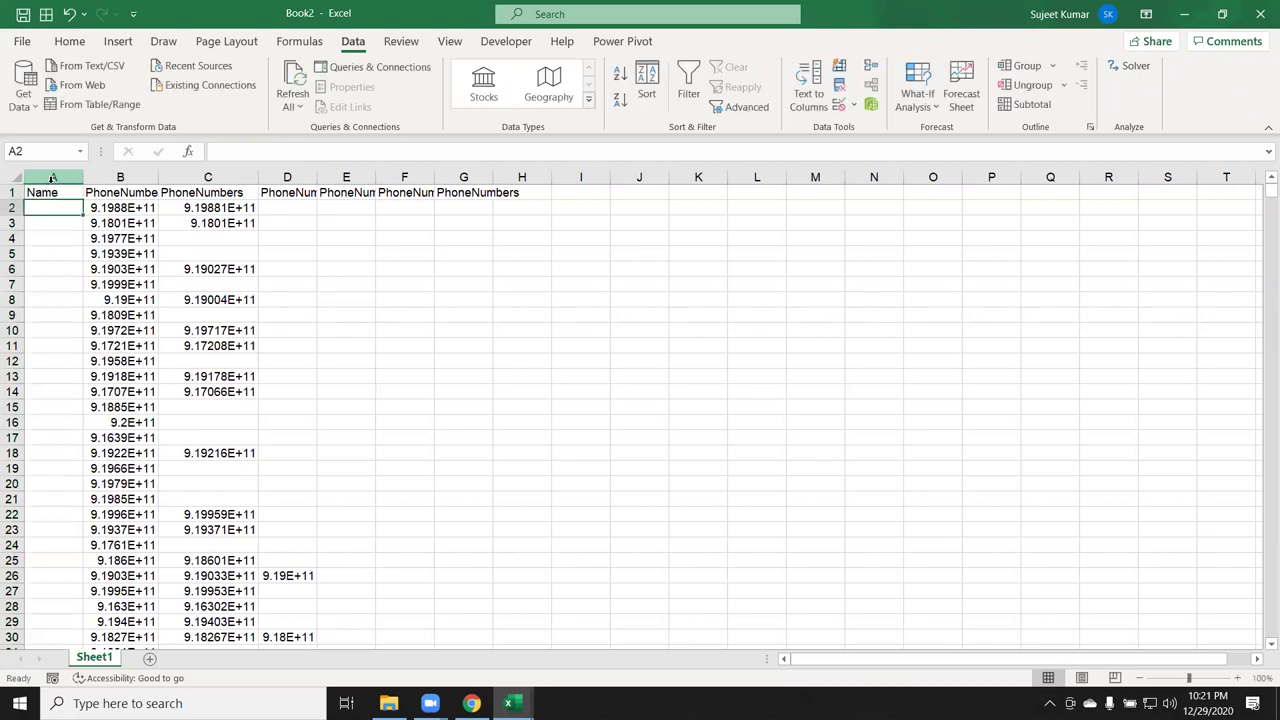
pyautogui.write('Name')
pyautogui.press('Return')
pyautogui.press('Up')
pyautogui.write('P')
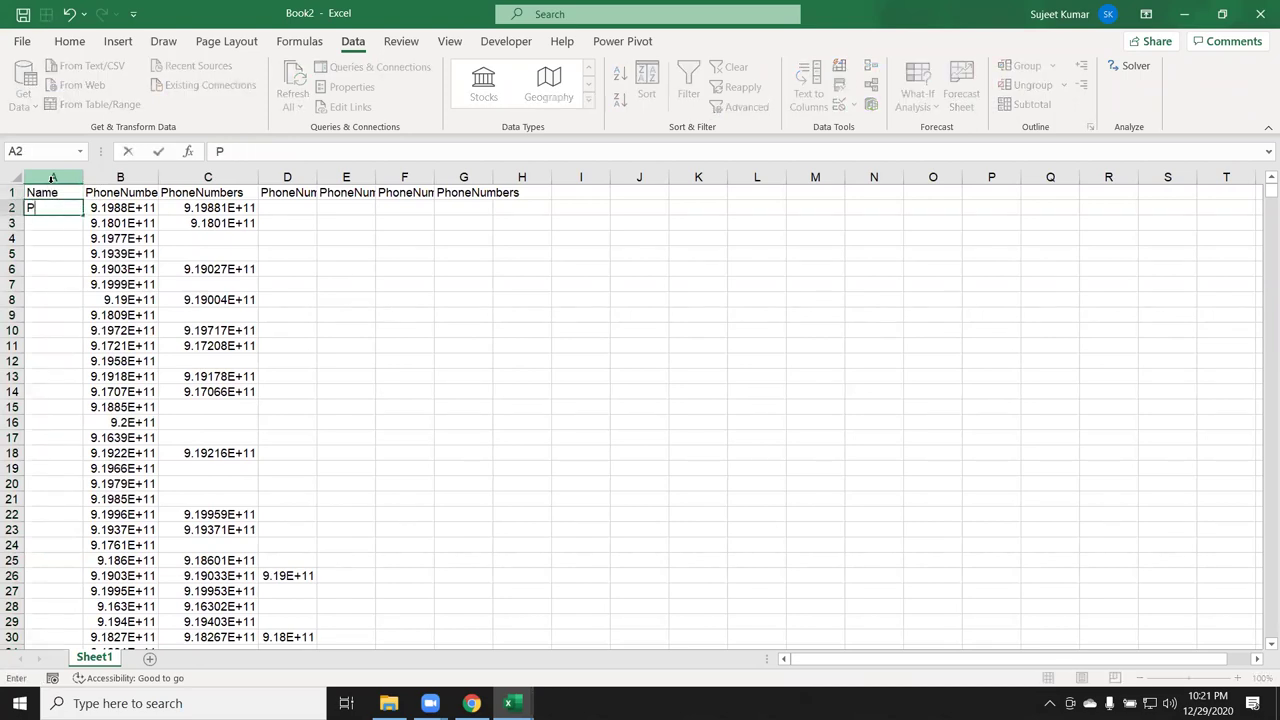
pyautogui.write('uja')
pyautogui.press('Return')
pyautogui.click(75, 209)
pyautogui.doubleClick(80, 213)
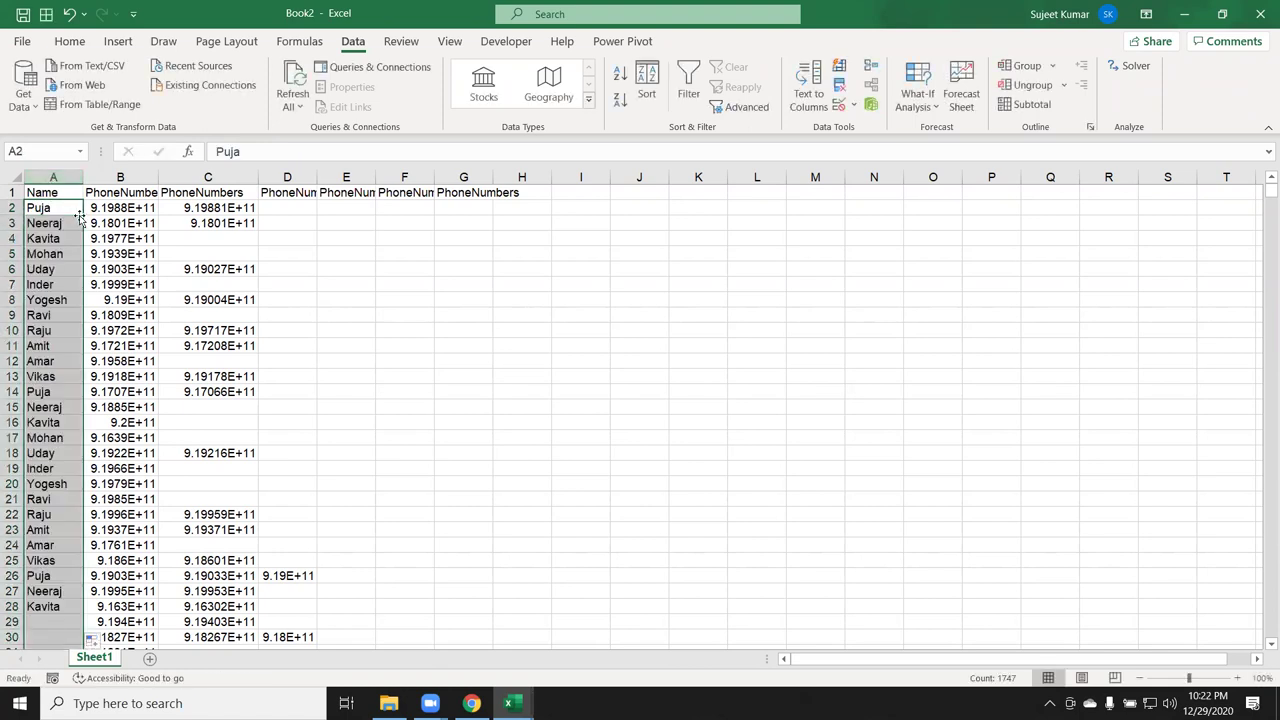
# Step: Select the data range A1:G1748, excluding the empty last row
pyautogui.click(72, 190)
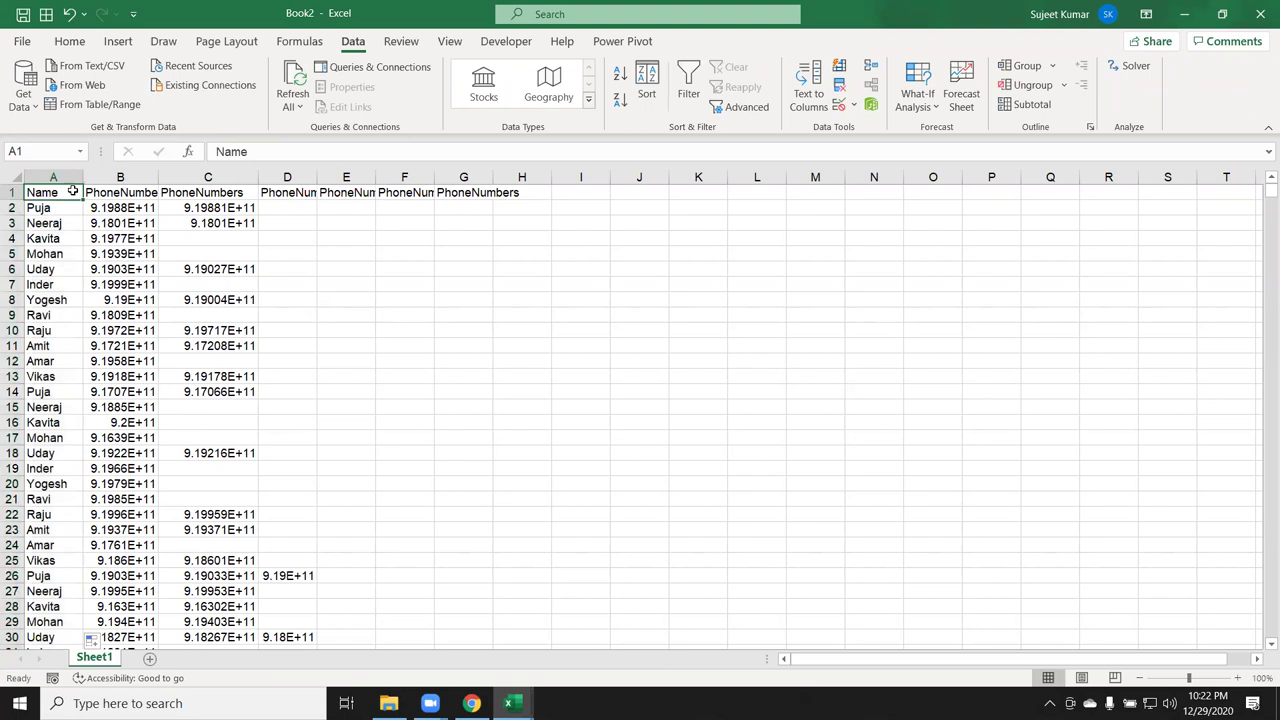
pyautogui.hotkey('ctrl', 'shift', 'Right')
pyautogui.hotkey('ctrl', 'shift', 'Down')
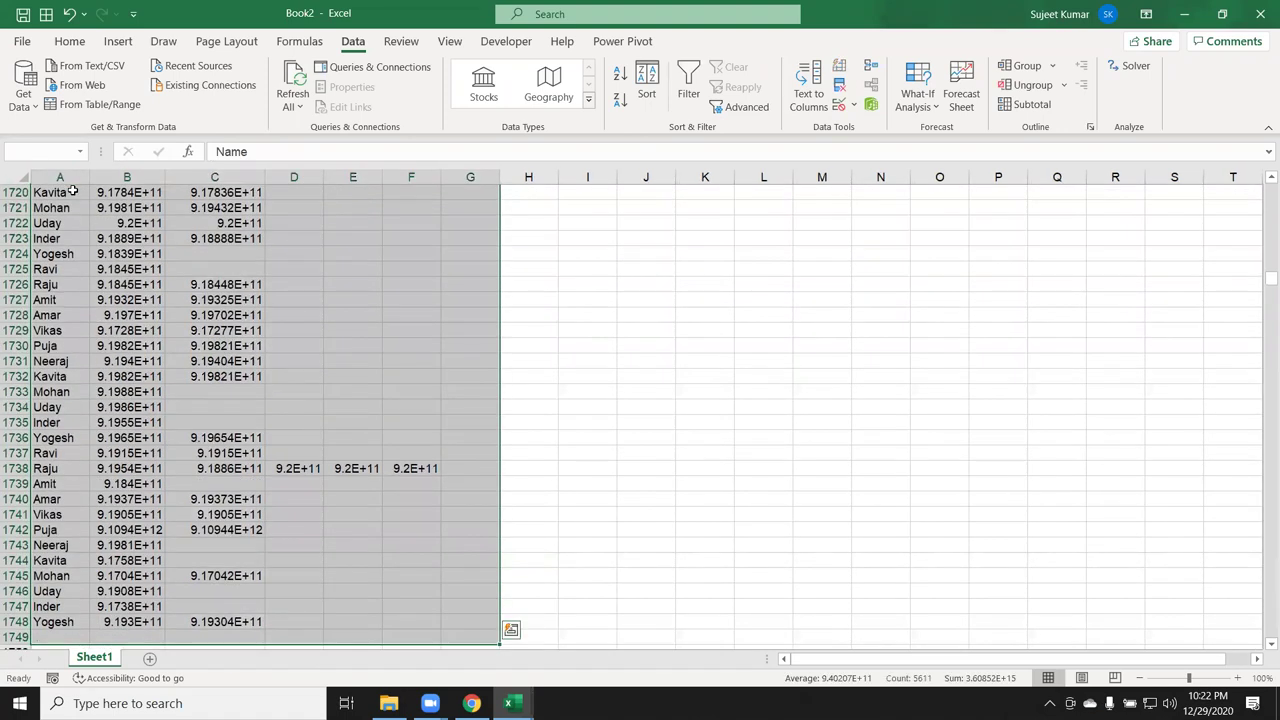
pyautogui.hotkey('shift', 'Up')
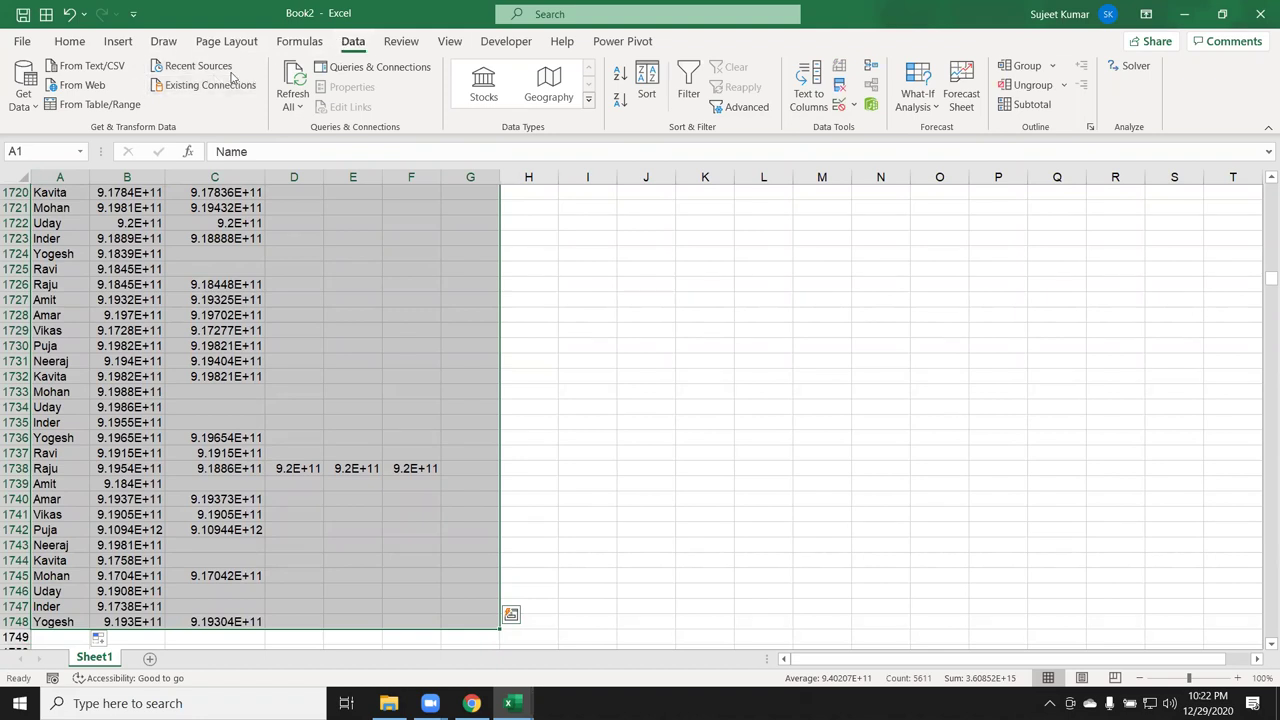
# Step: Turn the selected range into a table with headers and send it to Power Query
pyautogui.click(23, 105)
pyautogui.moveTo(91, 335)
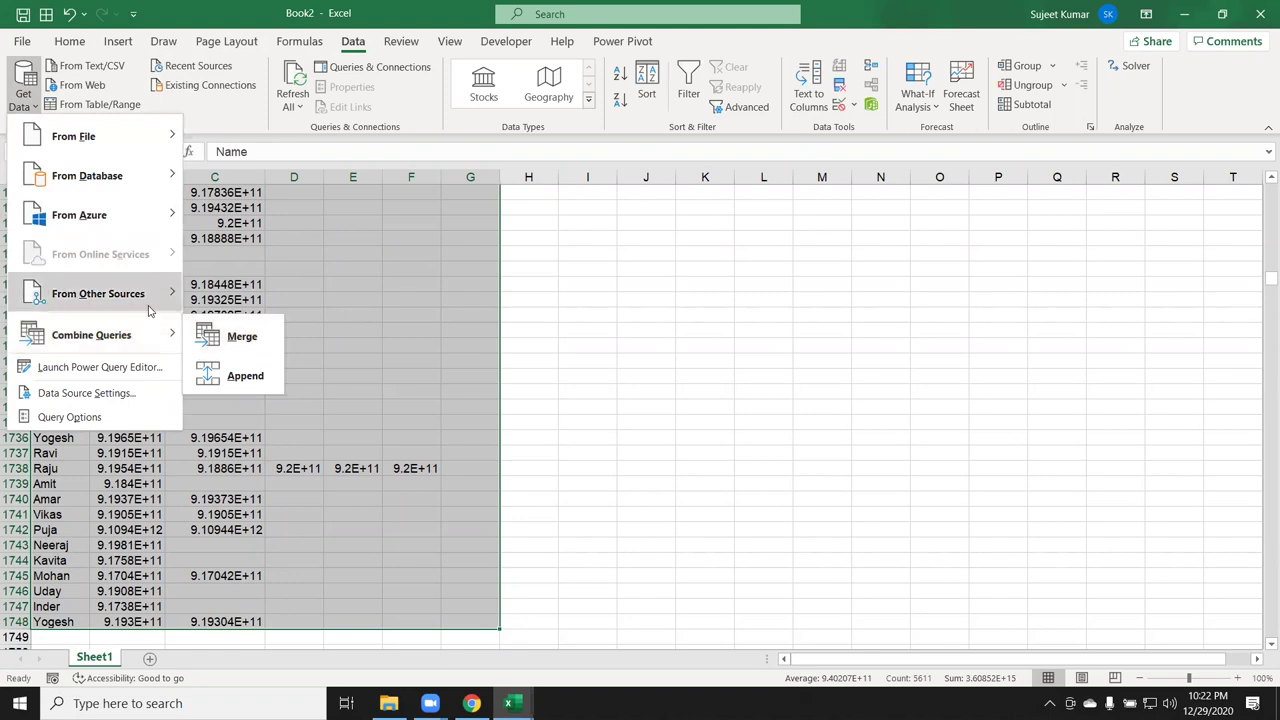
pyautogui.moveTo(98, 293)
pyautogui.click(258, 296)
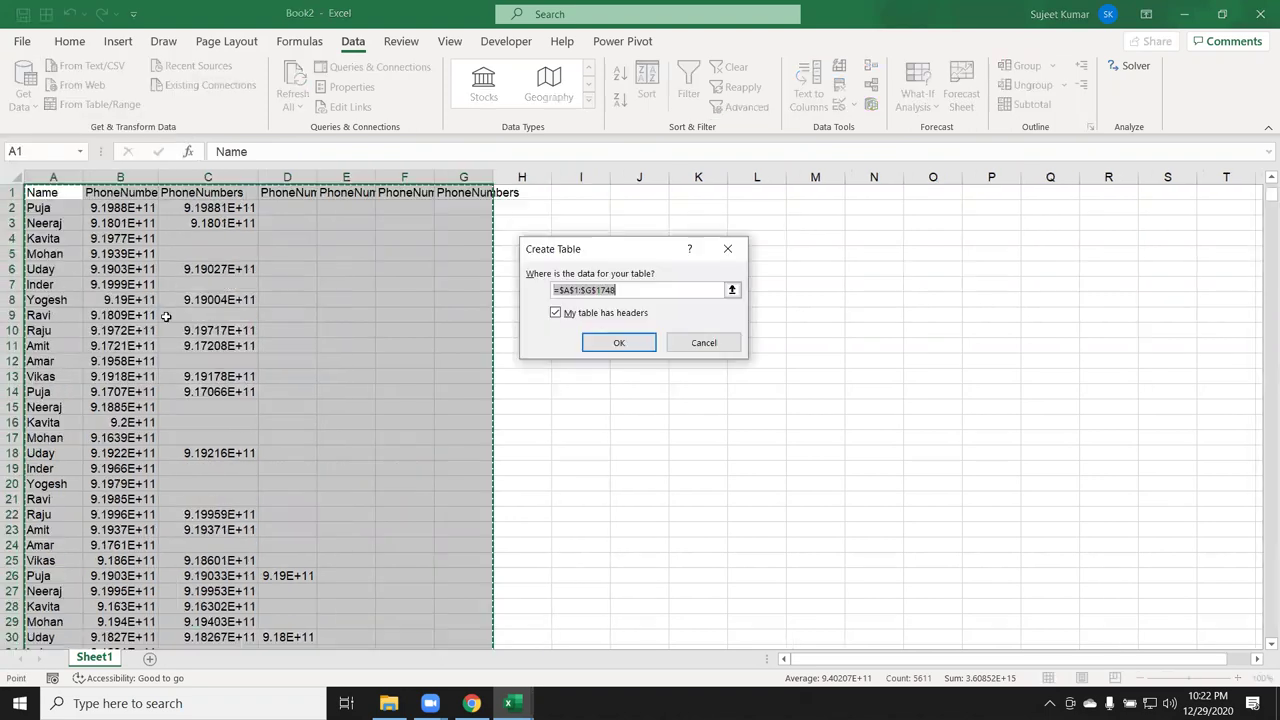
pyautogui.click(620, 350)
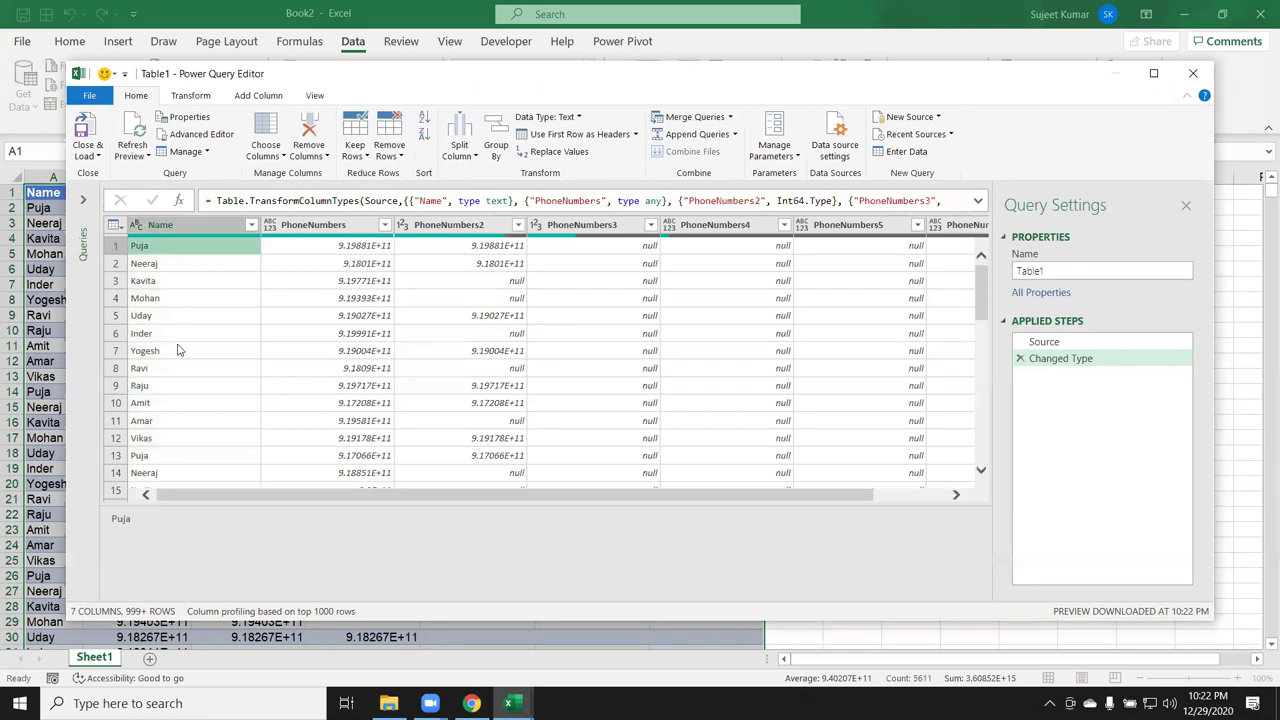
# Step: Unpivot the PhoneNumbers columns into Name, Attribute and Value rows
pyautogui.click(318, 226)
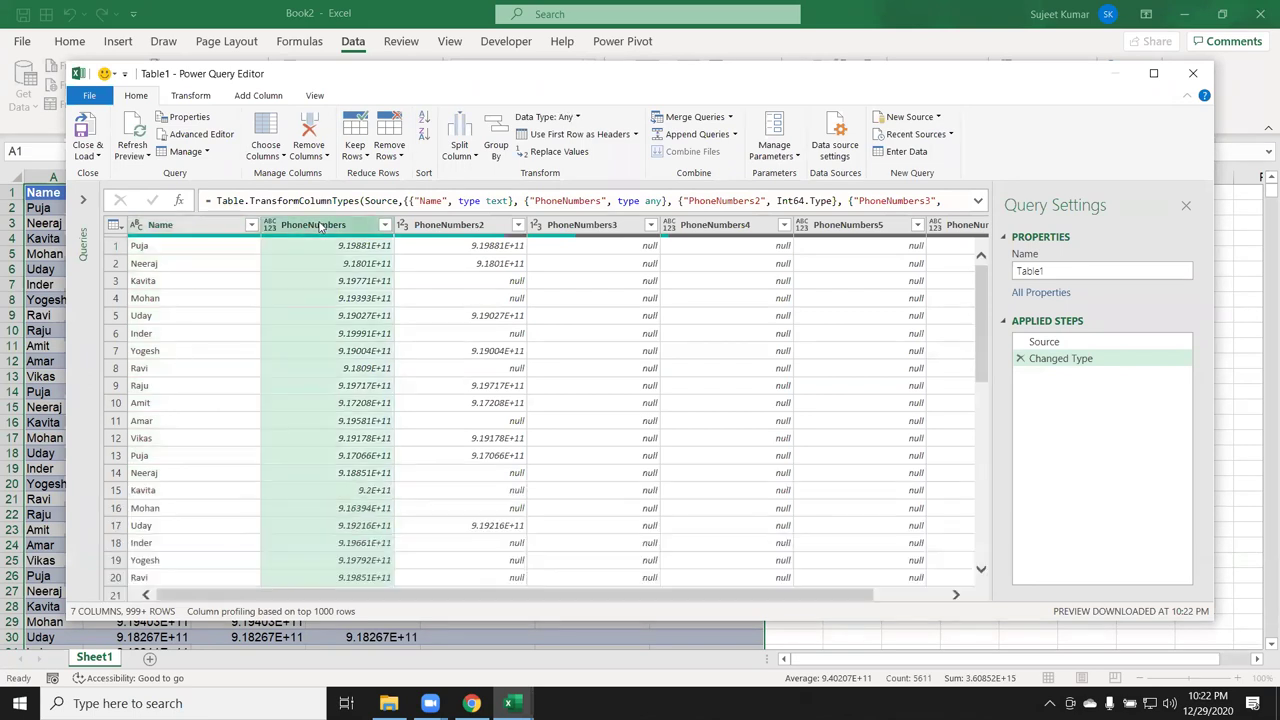
pyautogui.hotkey('shift', 'Right')
pyautogui.hotkey('shift', 'Right')
pyautogui.hotkey('shift', 'Right')
pyautogui.hotkey('shift', 'Right')
pyautogui.hotkey('shift', 'Right')
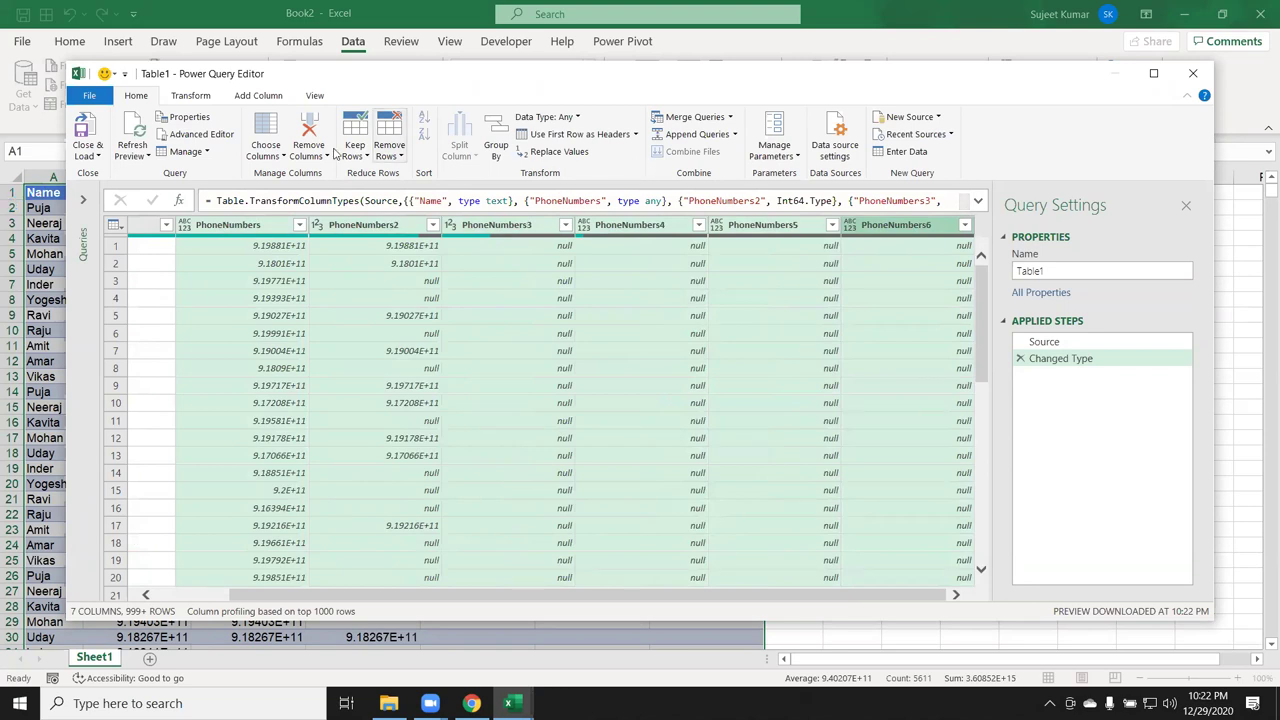
pyautogui.click(192, 96)
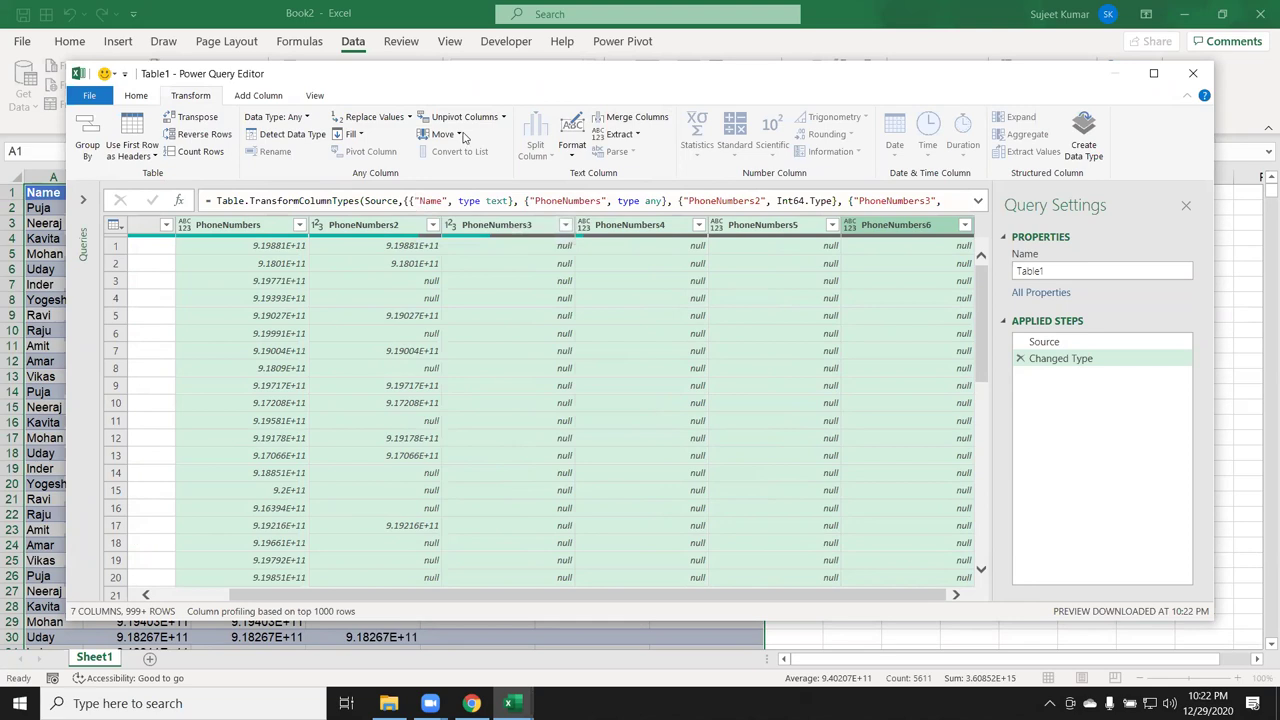
pyautogui.click(456, 134)
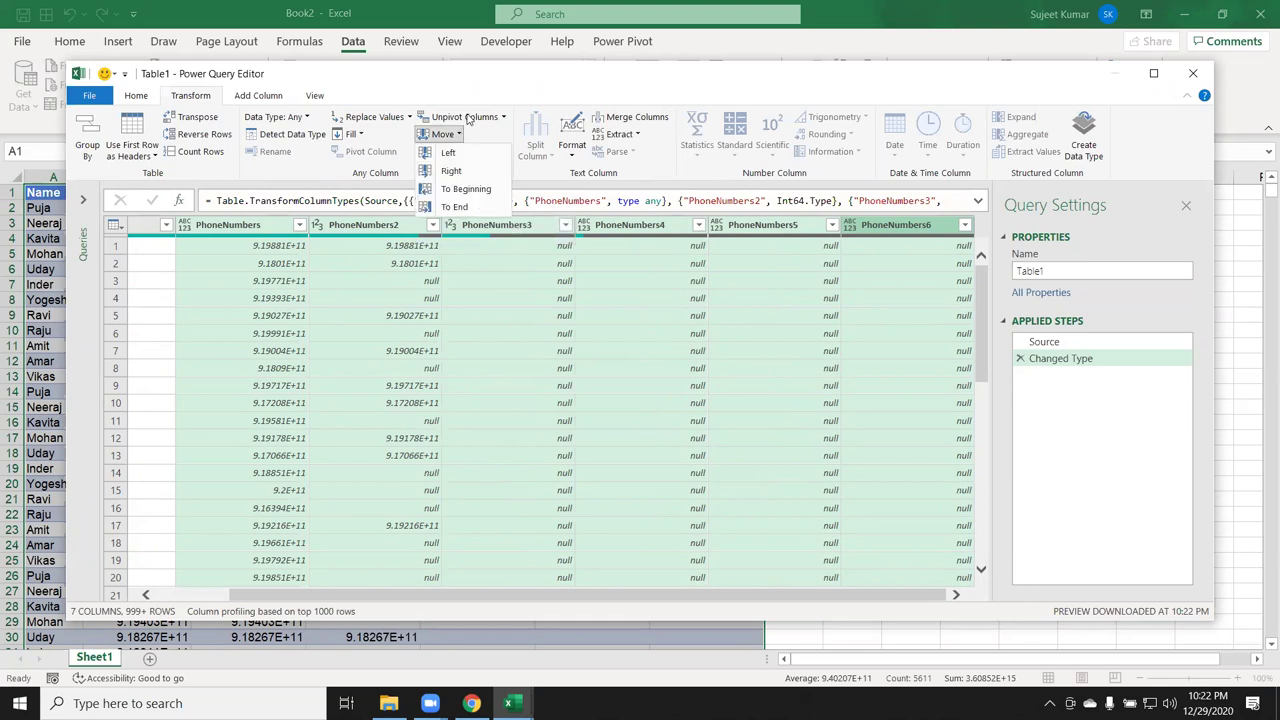
pyautogui.click(468, 120)
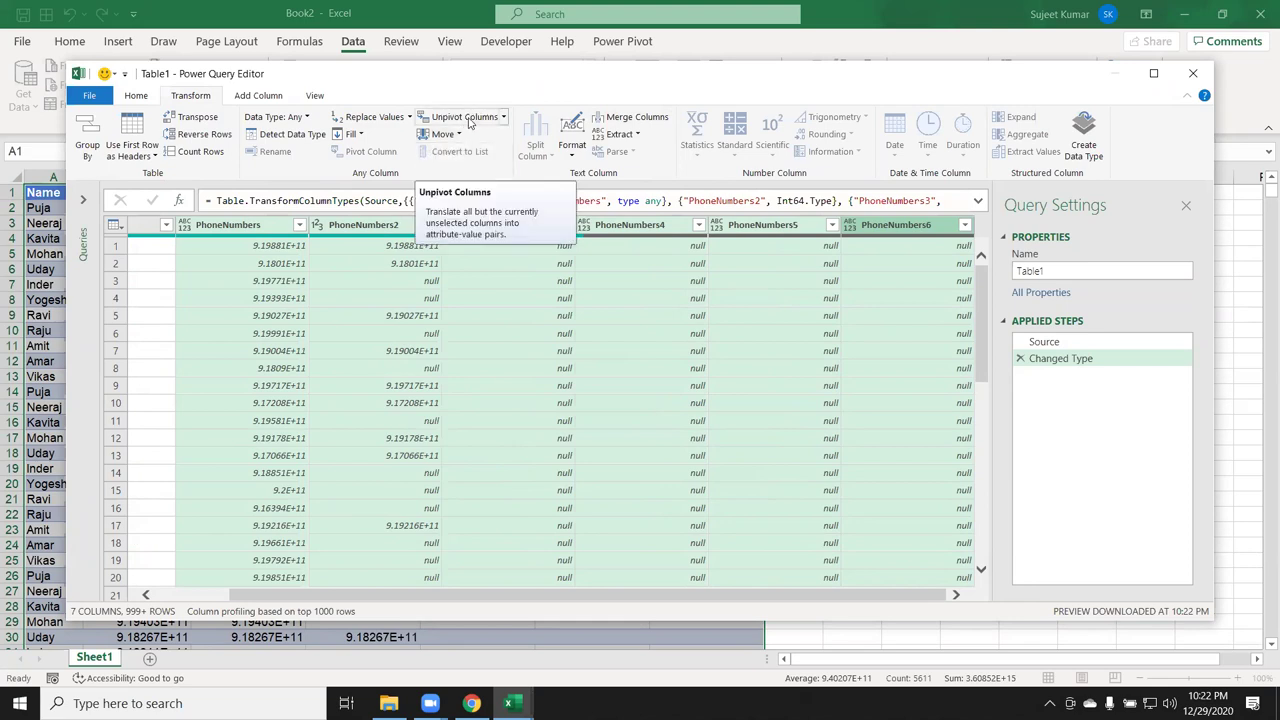
pyautogui.click(465, 117)
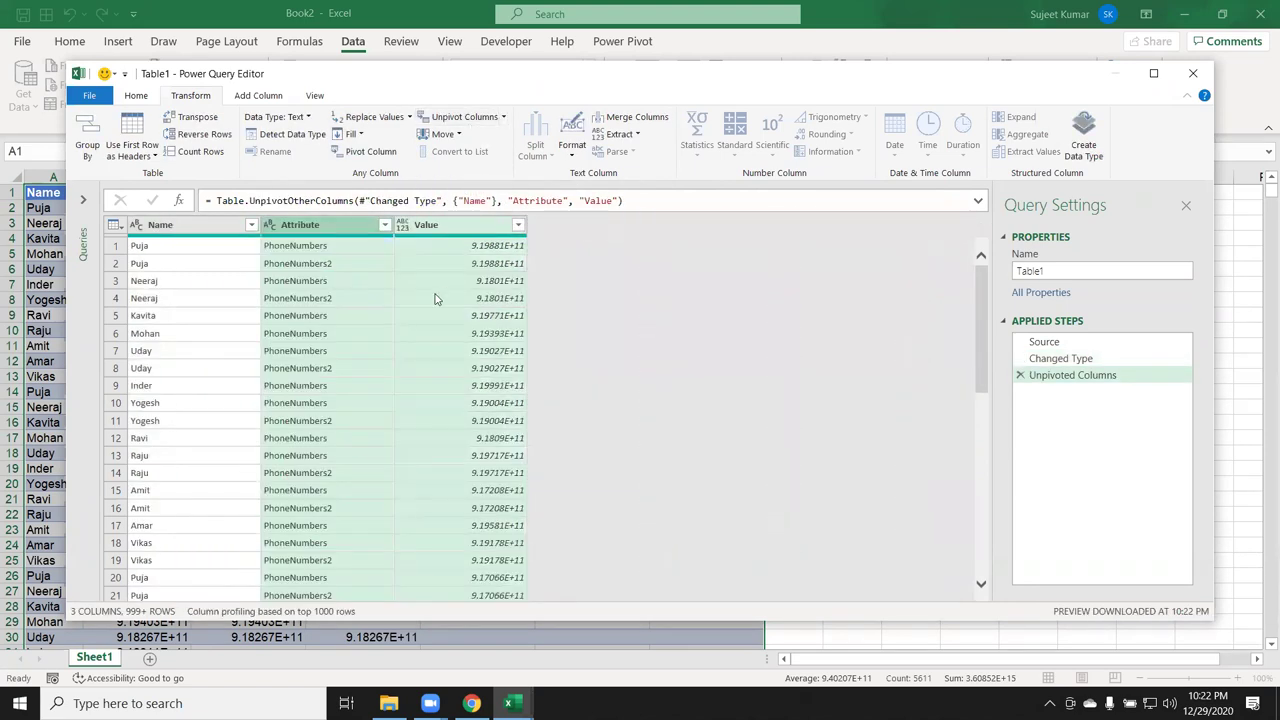
pyautogui.scroll(-1, 430, 305)
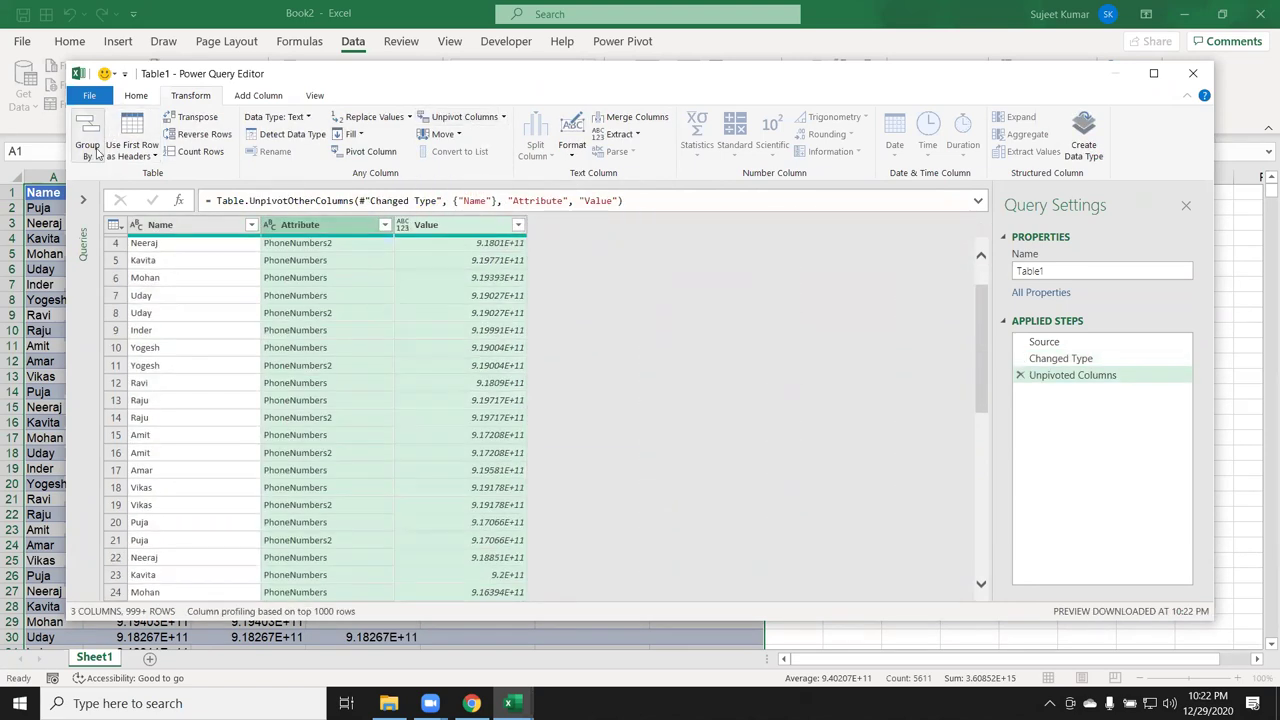
pyautogui.click(136, 95)
# Step: Close & Load the query as a table on a new worksheet
pyautogui.click(87, 156)
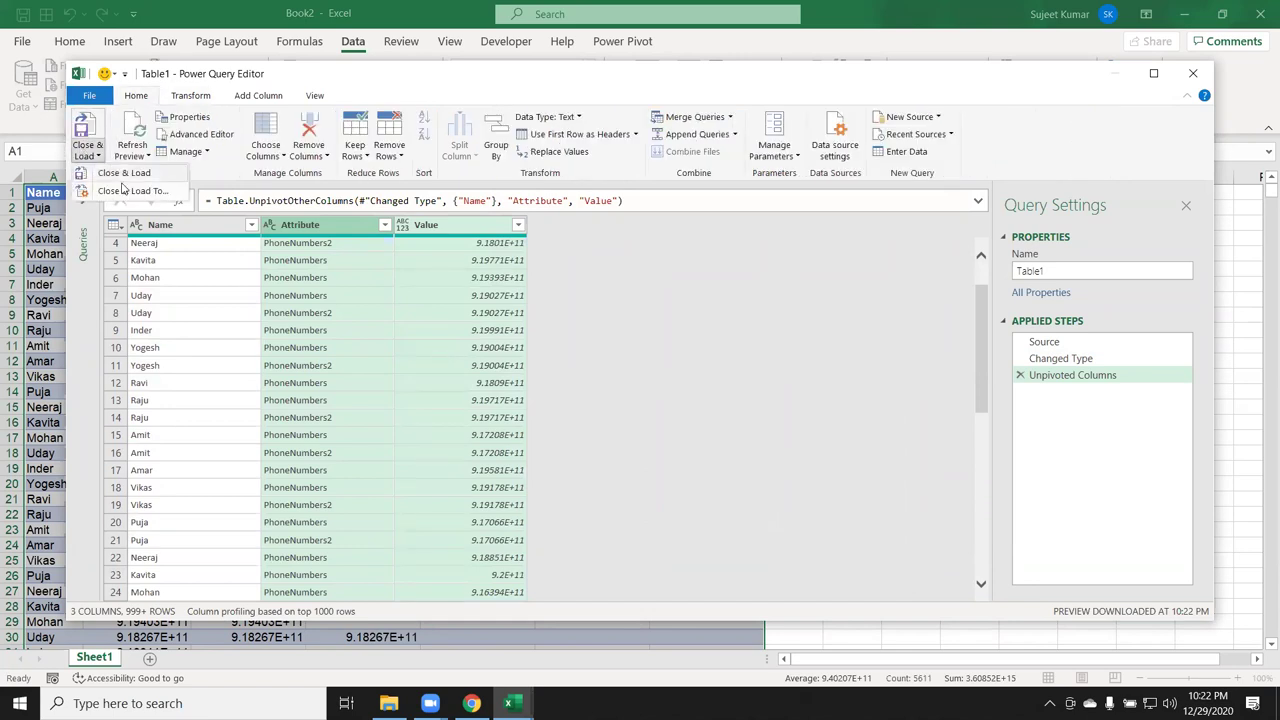
pyautogui.click(115, 172)
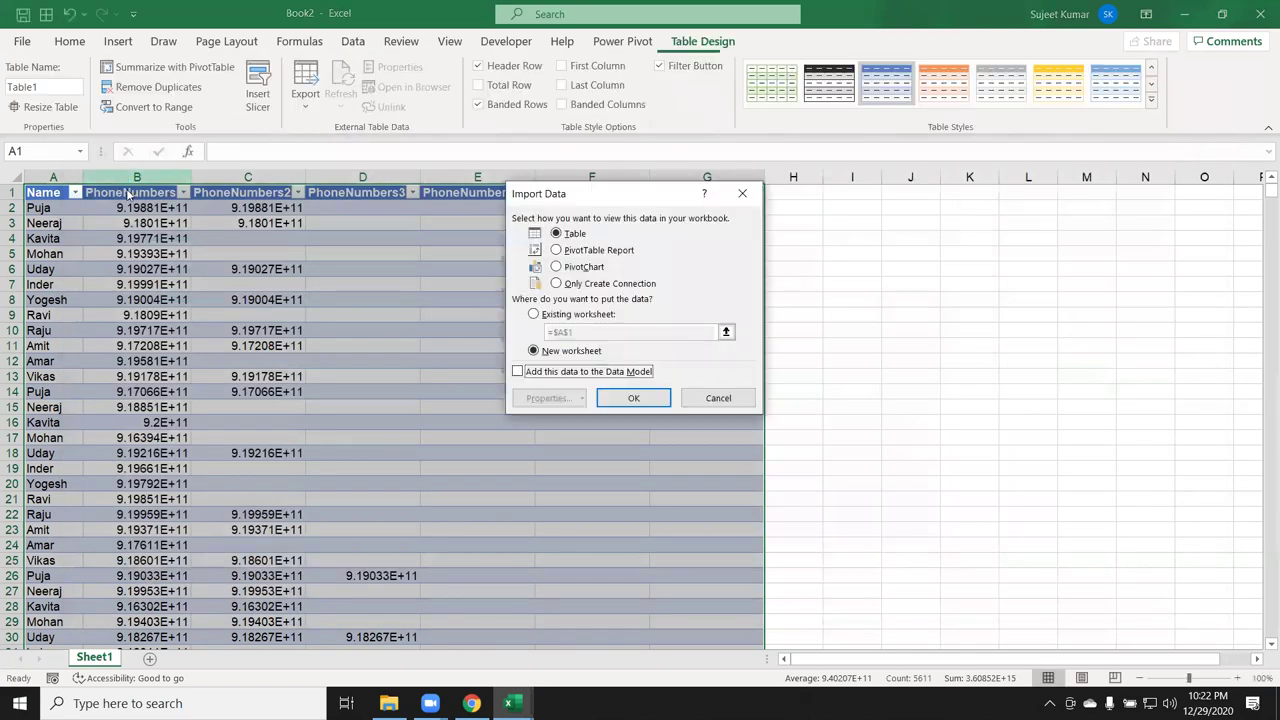
pyautogui.click(633, 398)
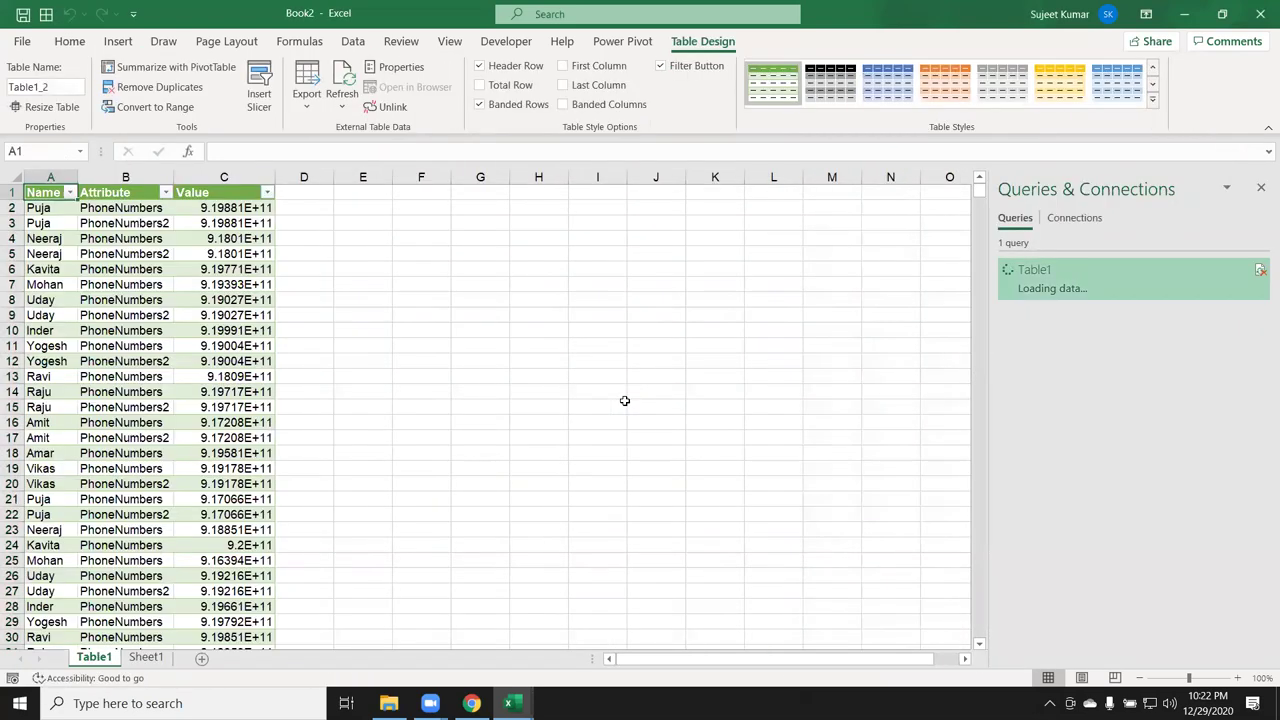
# Step: Convert the loaded Table1 to a normal range and copy the Value column
pyautogui.click(200, 284)
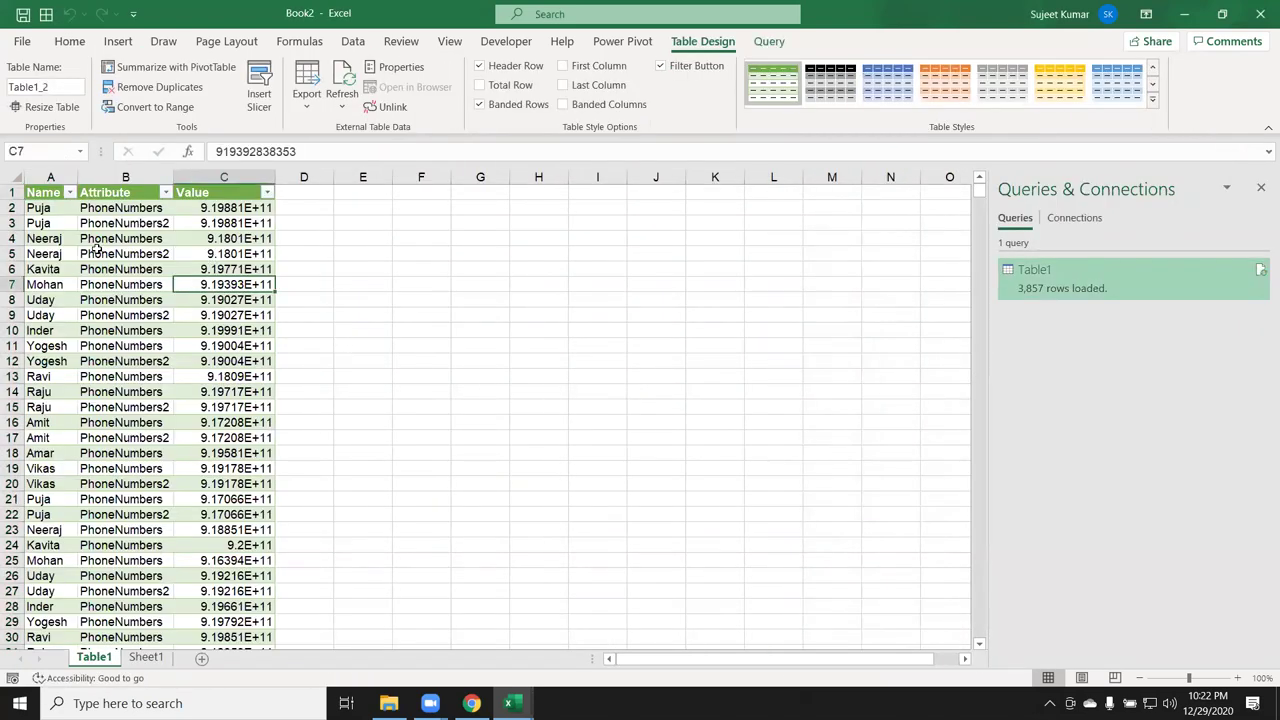
pyautogui.rightClick(97, 250)
pyautogui.press('Escape')
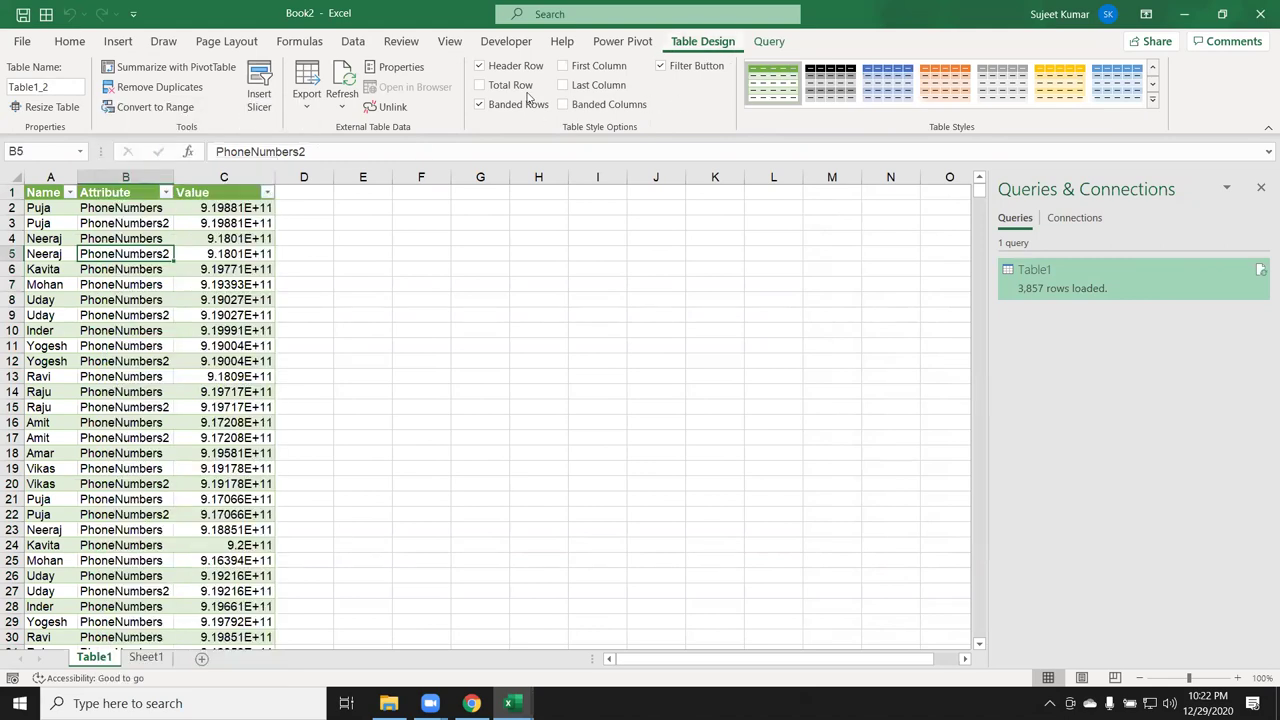
pyautogui.click(150, 106)
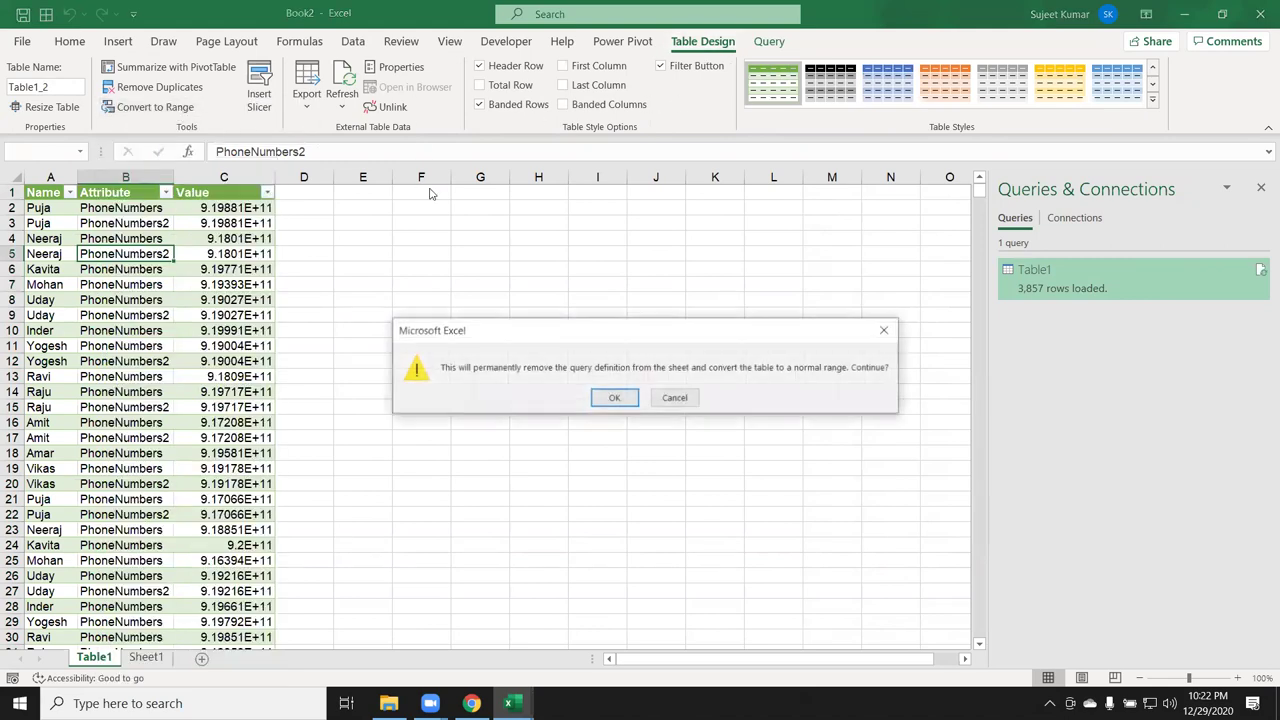
pyautogui.click(611, 399)
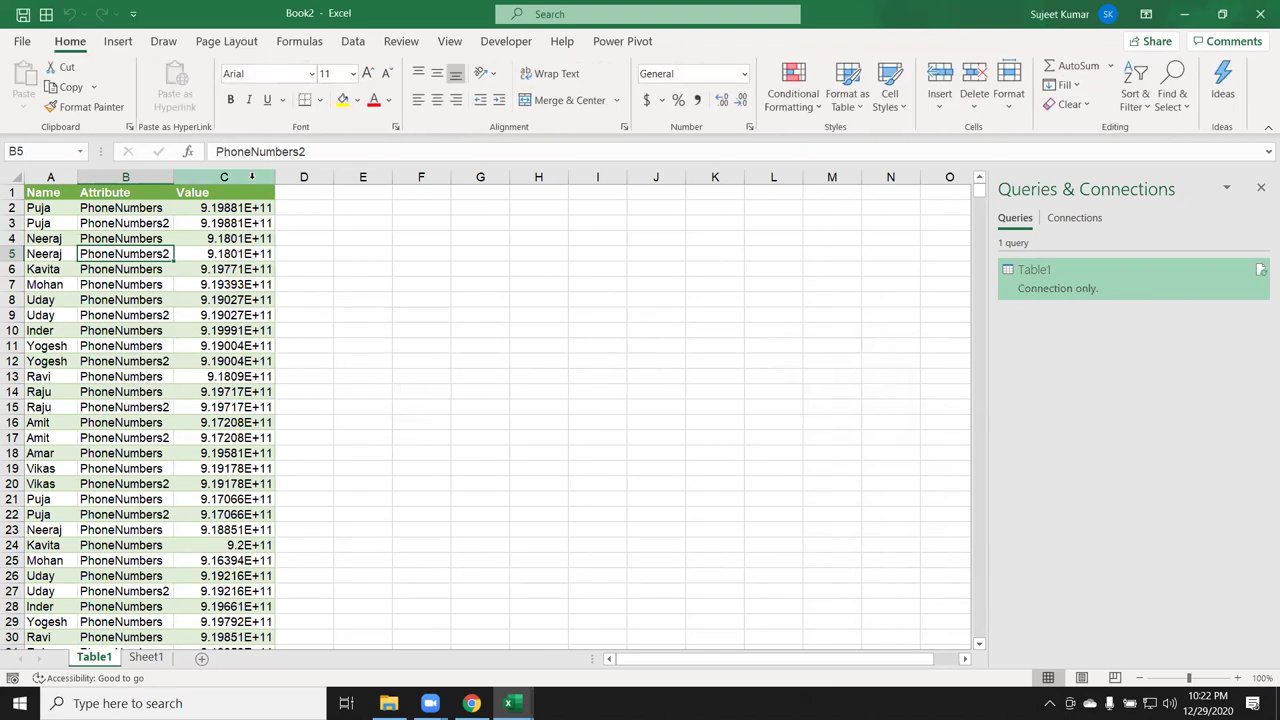
pyautogui.click(252, 176)
pyautogui.hotkey('ctrl', 'c')
# Step: Paste the Value column into G1, preview Duplicate Values highlighting, and cancel it
pyautogui.click(481, 192)
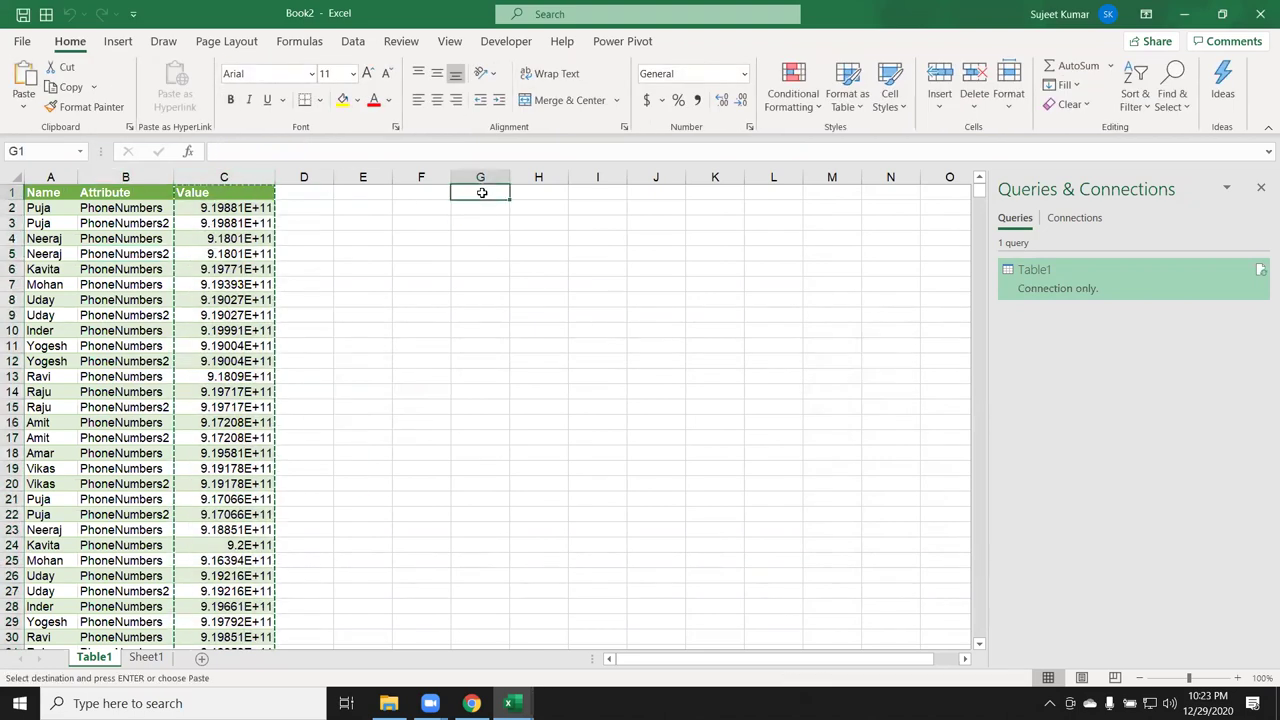
pyautogui.hotkey('ctrl', 'v')
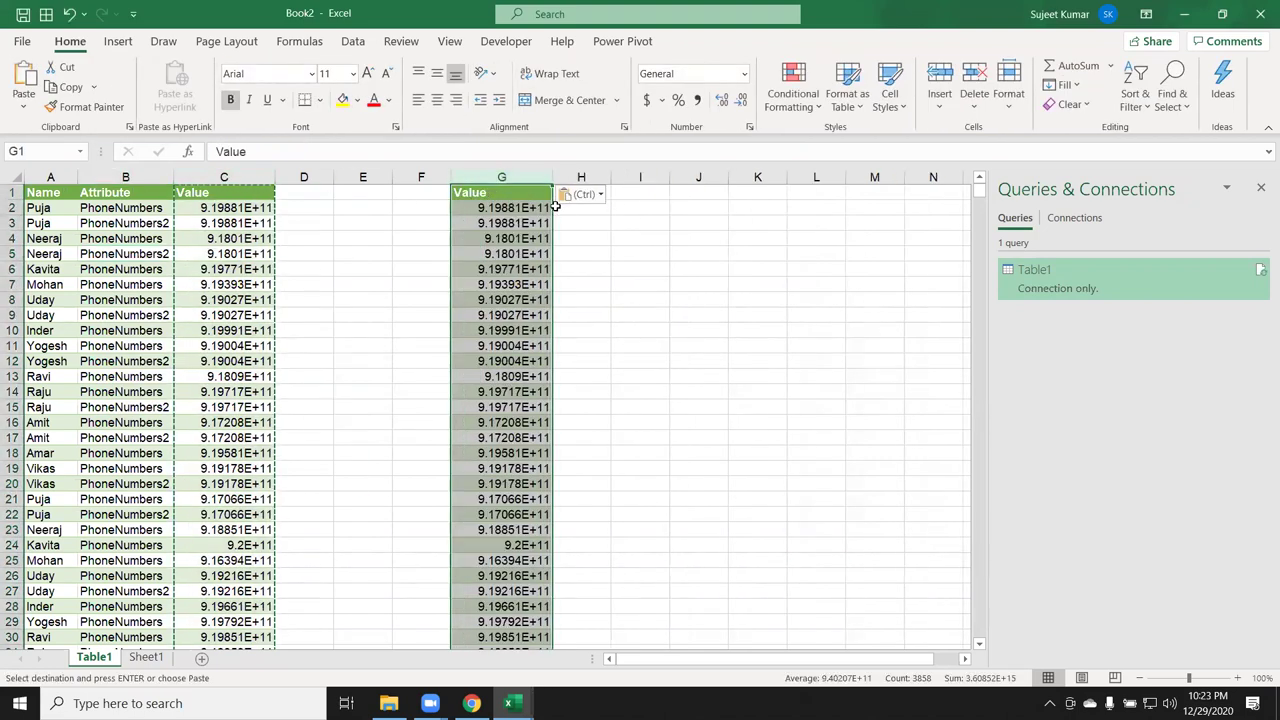
pyautogui.click(809, 113)
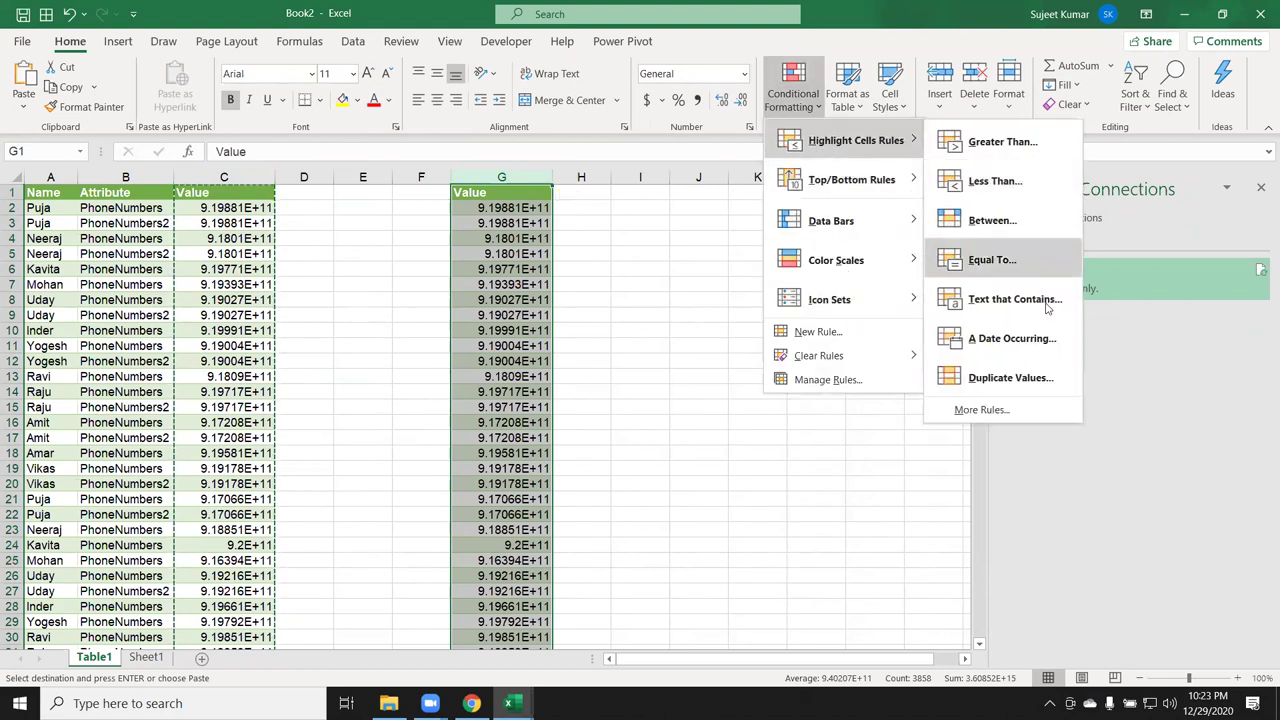
pyautogui.click(1010, 377)
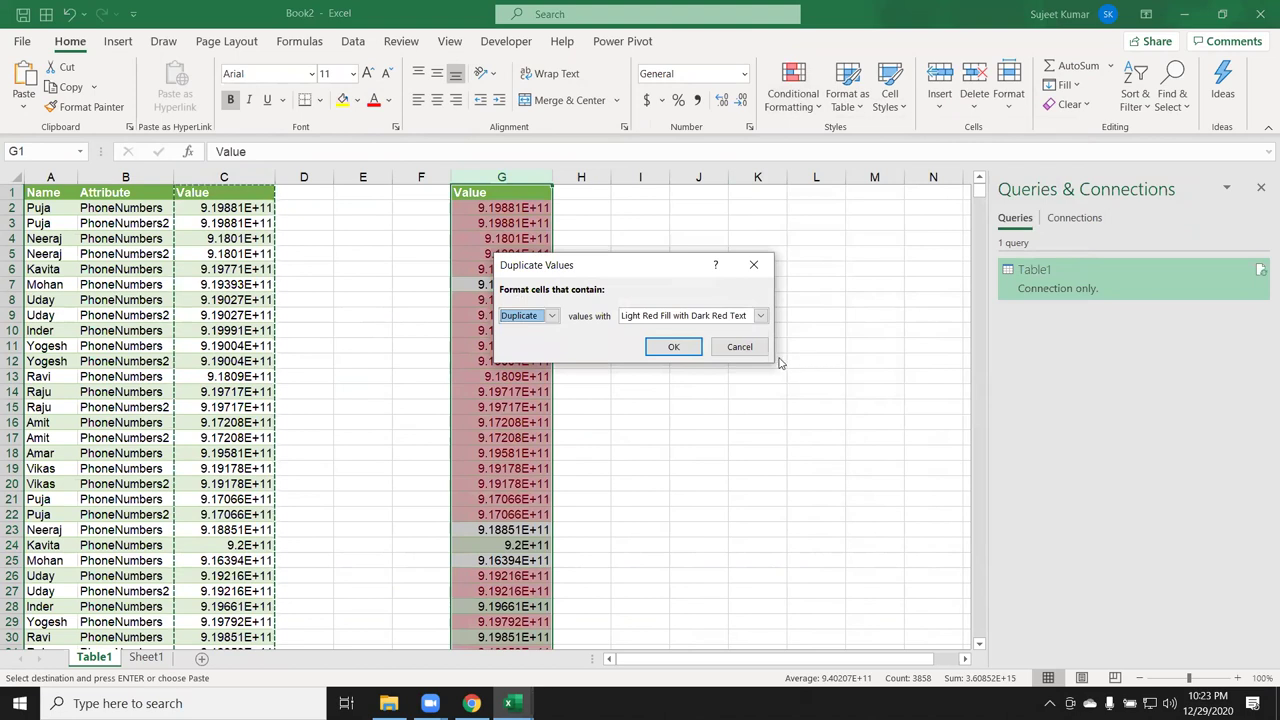
pyautogui.click(740, 347)
pyautogui.click(165, 42)
pyautogui.click(352, 42)
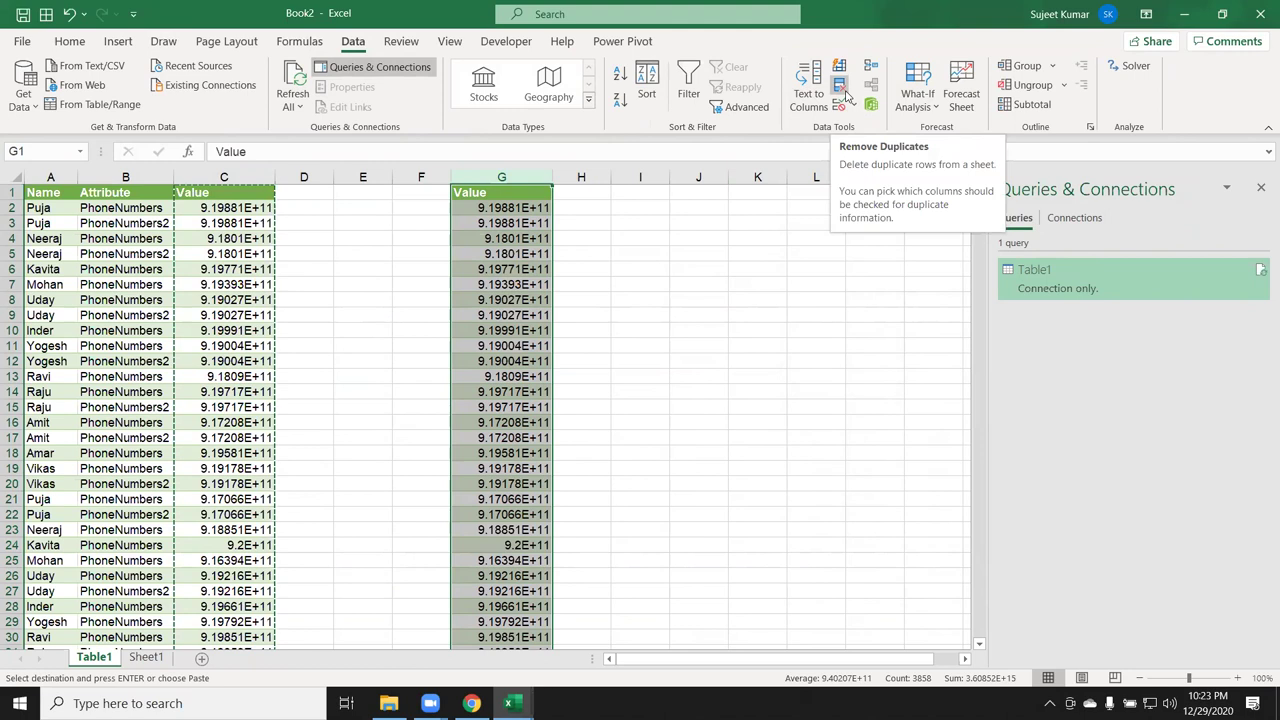
# Step: Remove 2224 duplicates from column G's Value list, leaving 1633 unique phone numbers, and scroll the result
pyautogui.click(846, 93)
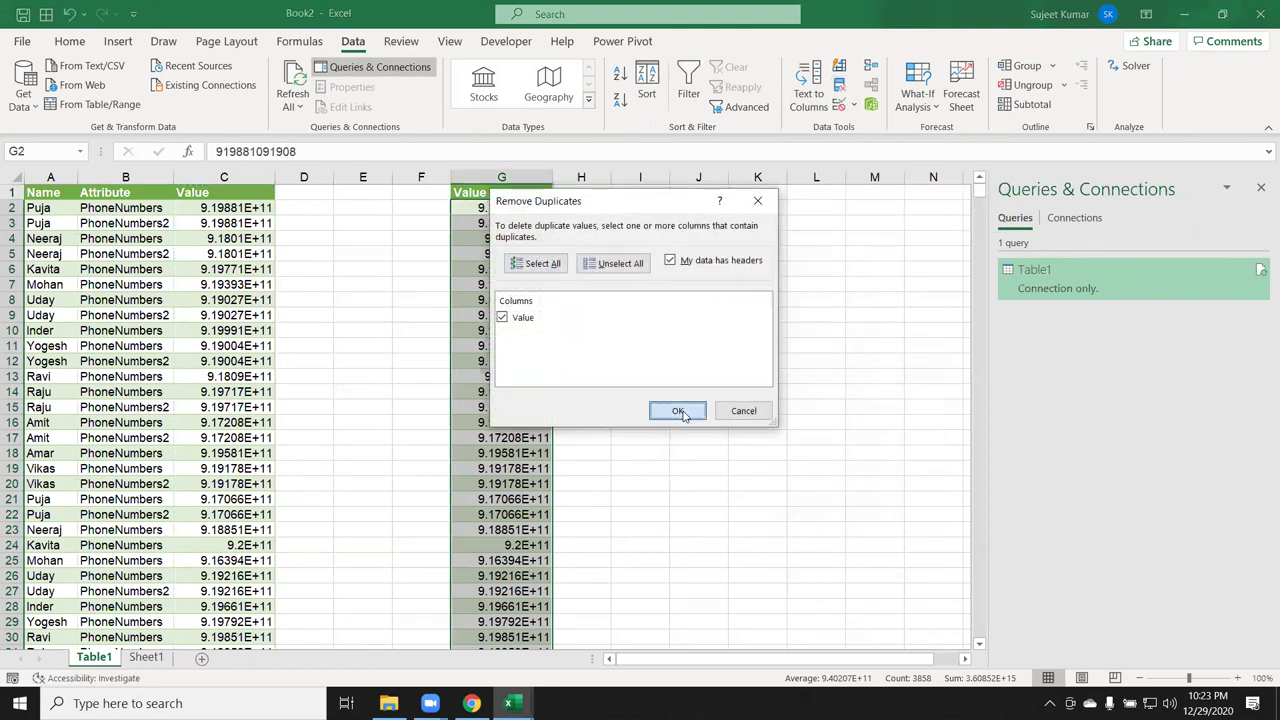
pyautogui.click(680, 411)
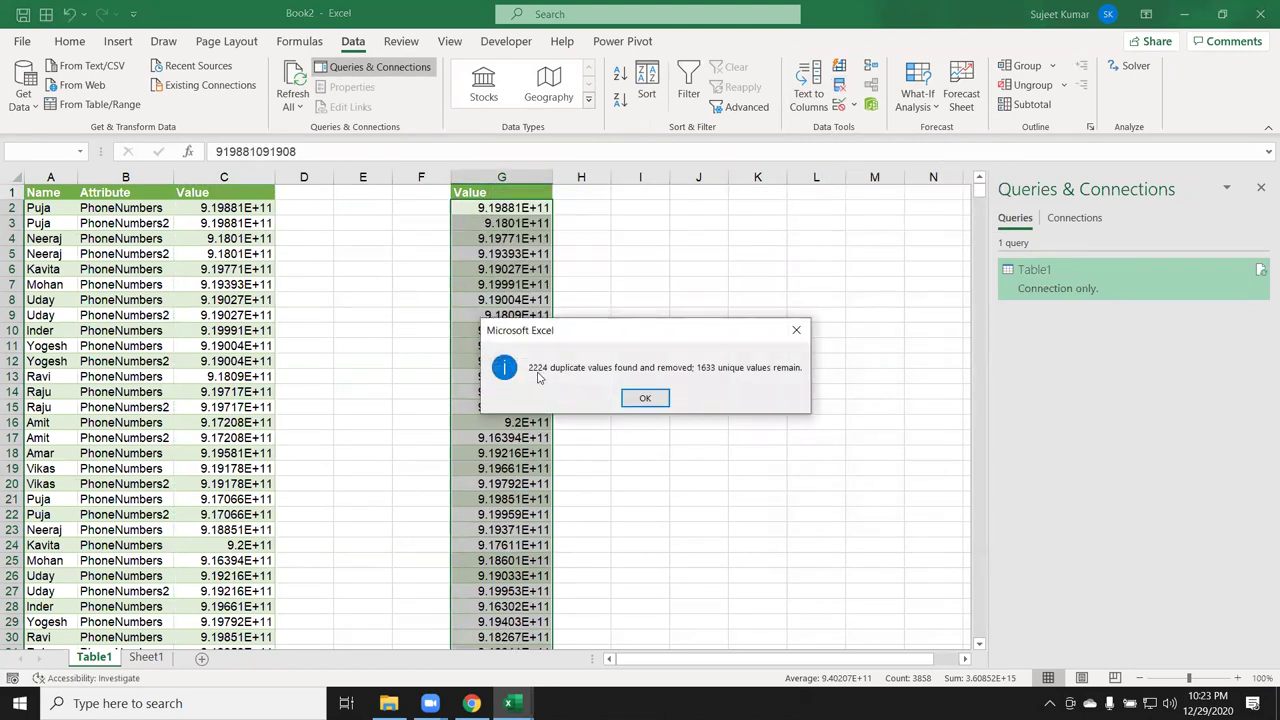
pyautogui.click(664, 396)
pyautogui.scroll(-3, 569, 434)
pyautogui.scroll(-13, 562, 473)
pyautogui.scroll(-4, 562, 473)
pyautogui.scroll(-7, 562, 473)
pyautogui.scroll(-5, 562, 473)
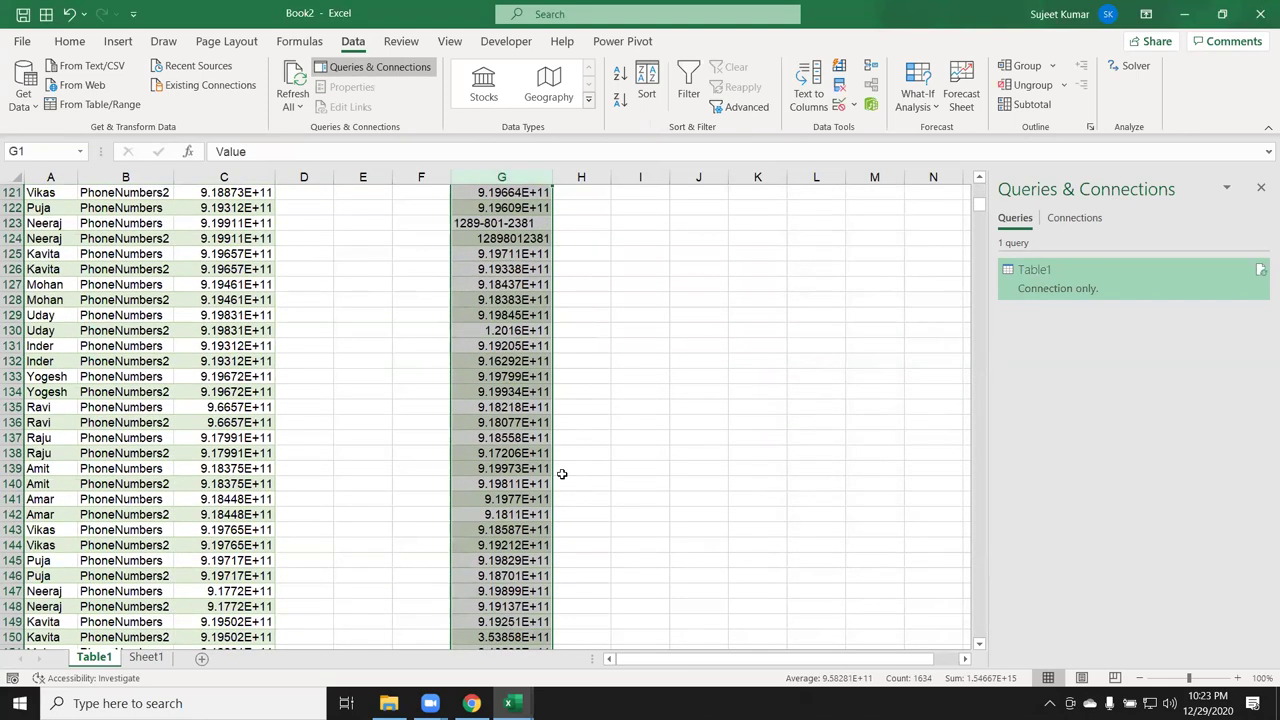
pyautogui.scroll(-5, 562, 473)
pyautogui.scroll(-1, 562, 473)
pyautogui.scroll(-4, 562, 473)
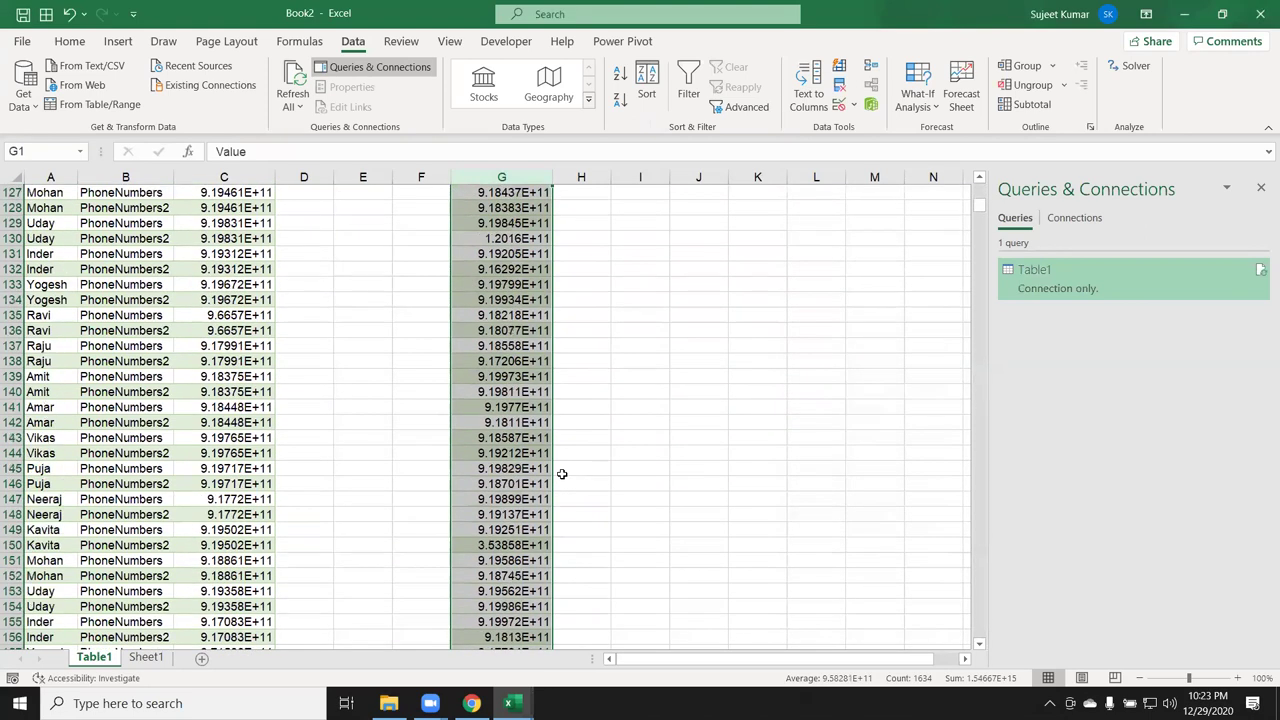
pyautogui.scroll(-5, 562, 473)
pyautogui.scroll(6, 564, 470)
# Step: Enter =SUBSTITUTE(G2,"","") in H2 and fill it down column H
pyautogui.press('Down')
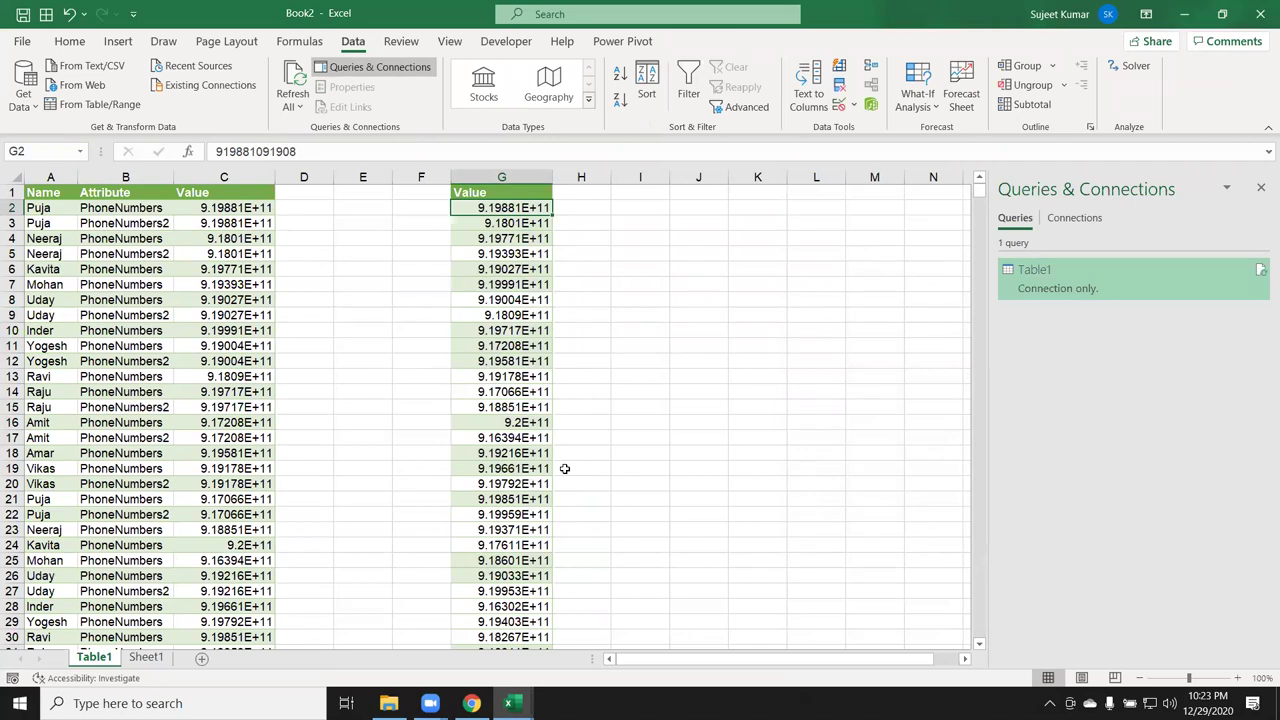
pyautogui.press('Right')
pyautogui.write('=')
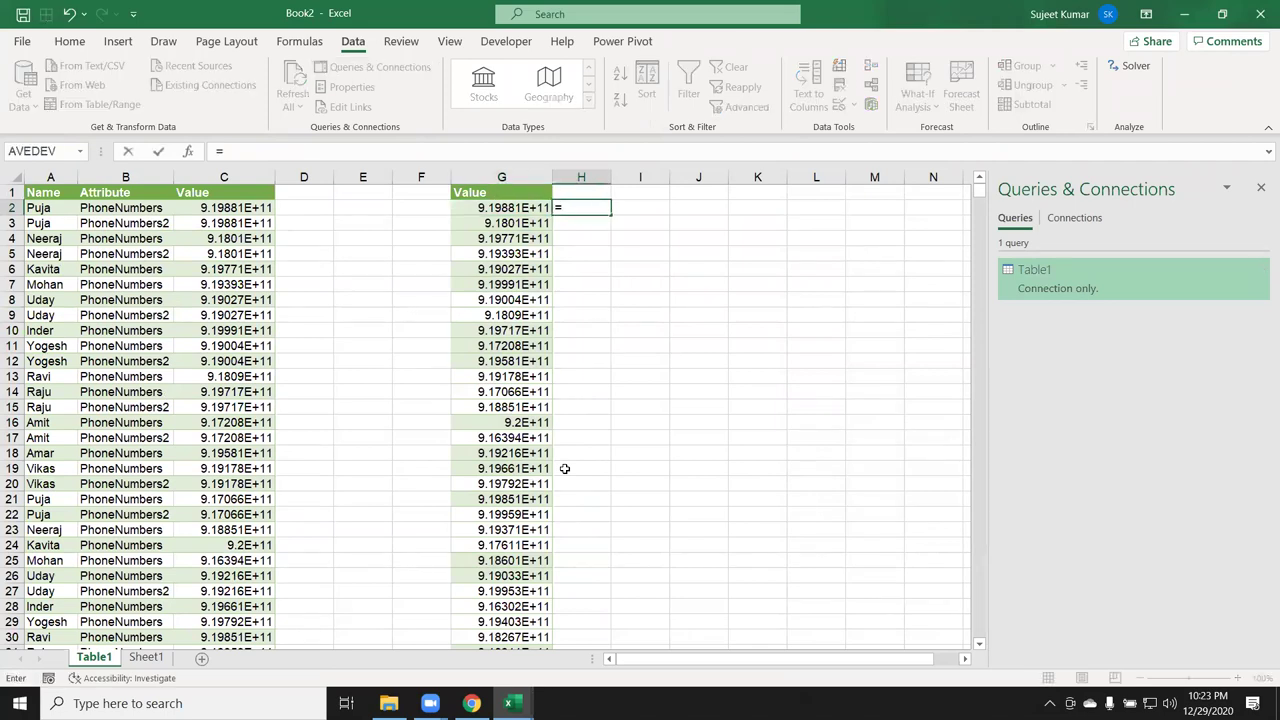
pyautogui.write('sub')
pyautogui.press('Tab')
pyautogui.press('Left')
pyautogui.write(',"",')
pyautogui.press('Return')
pyautogui.press('Up')
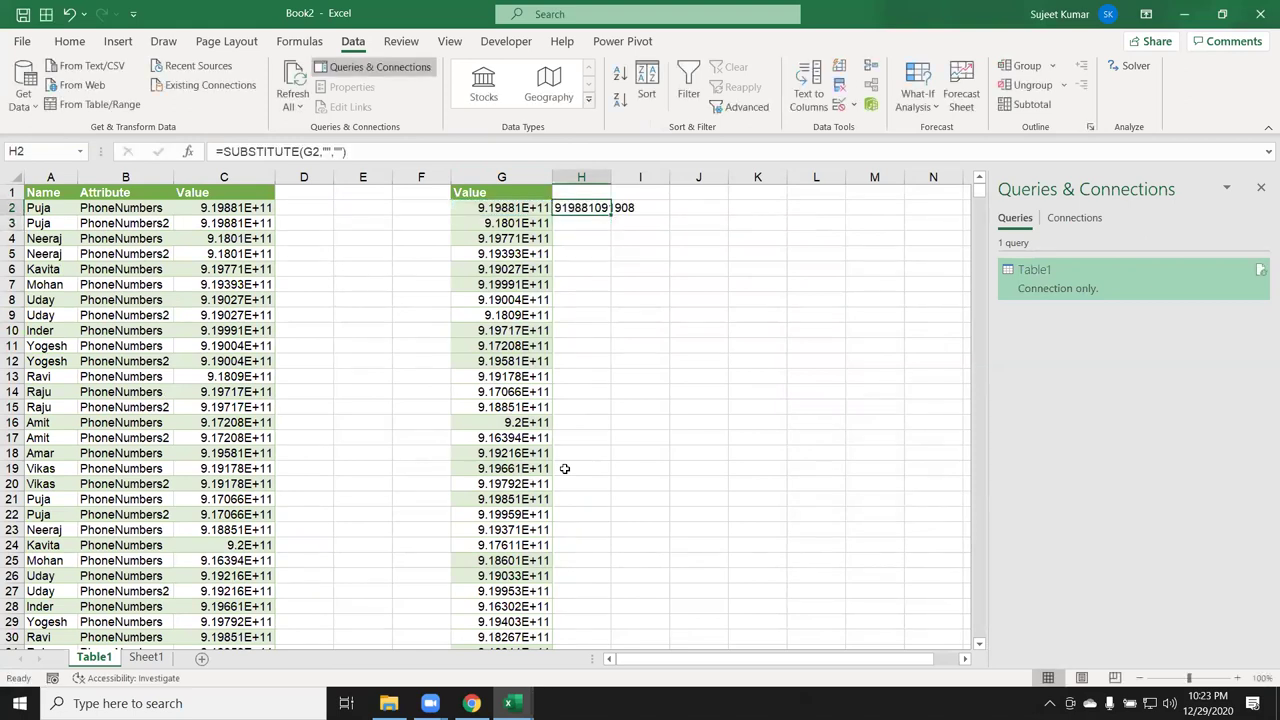
pyautogui.doubleClick(608, 207)
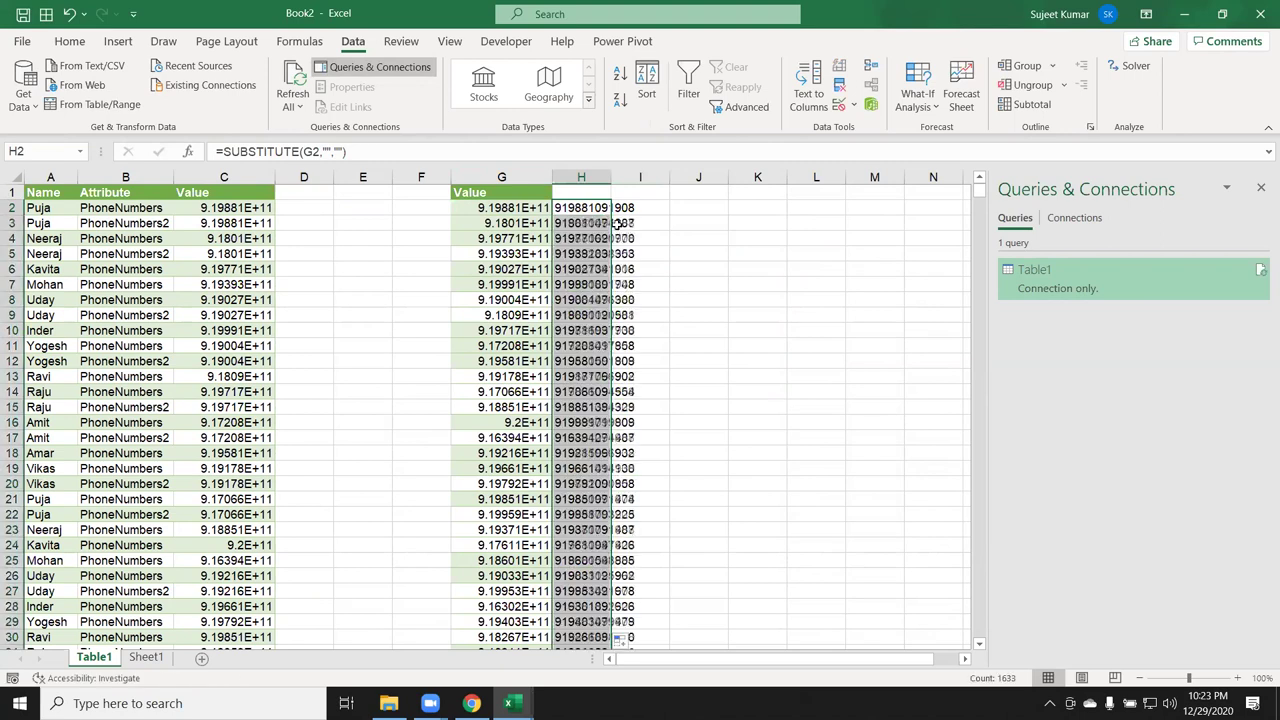
pyautogui.click(730, 278)
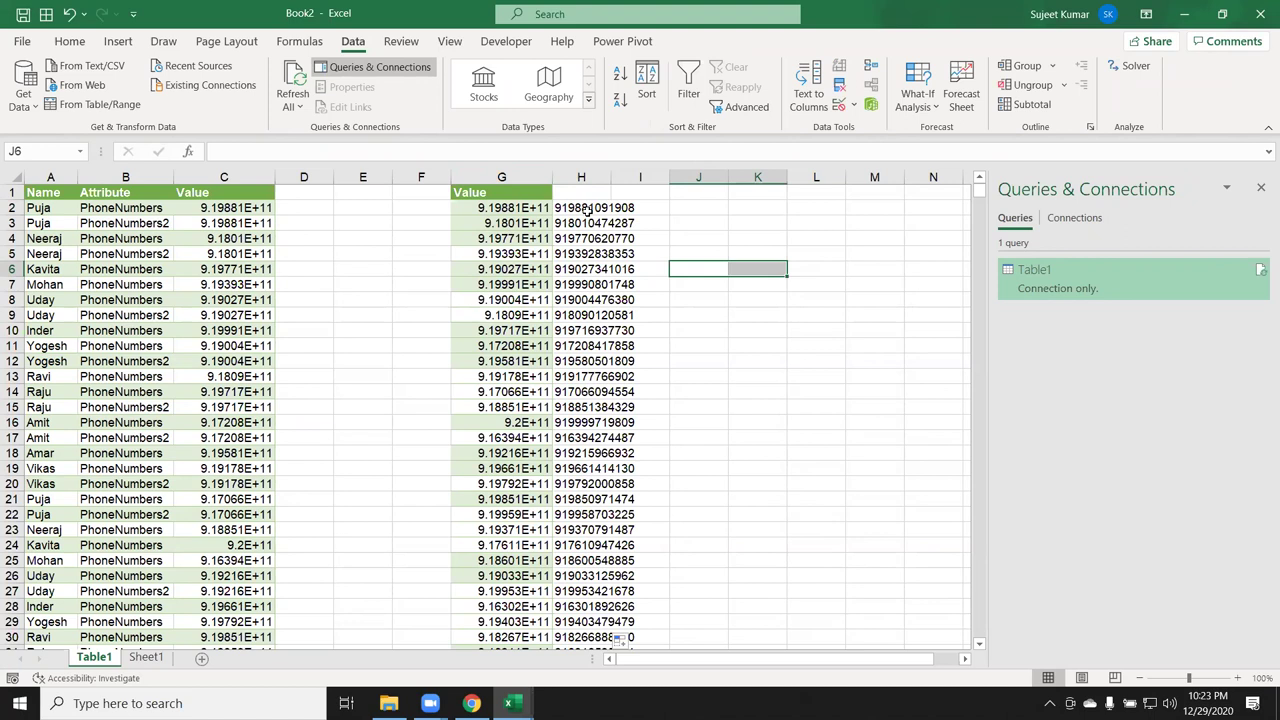
# Step: Check column H's last filled row and inspect H2's formula without changing it
pyautogui.click(588, 212)
pyautogui.hotkey('ctrl', 'Down')
pyautogui.hotkey('ctrl', 'Up')
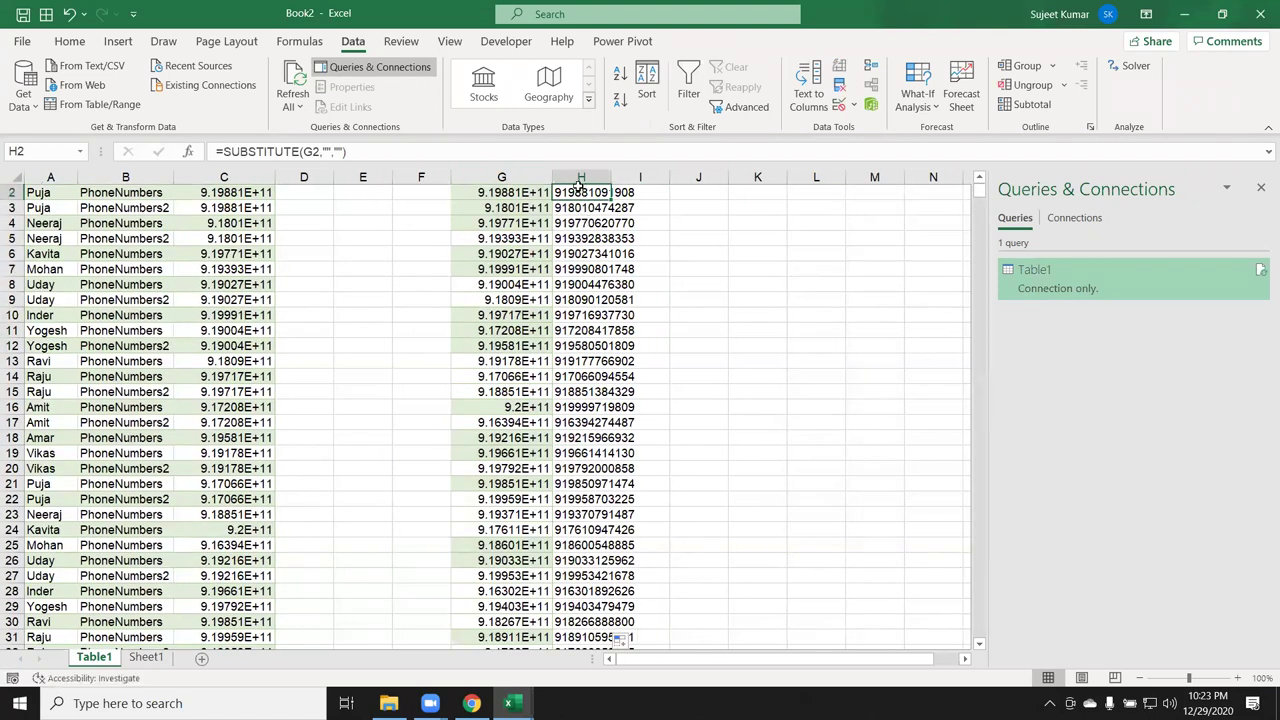
pyautogui.doubleClick(577, 190)
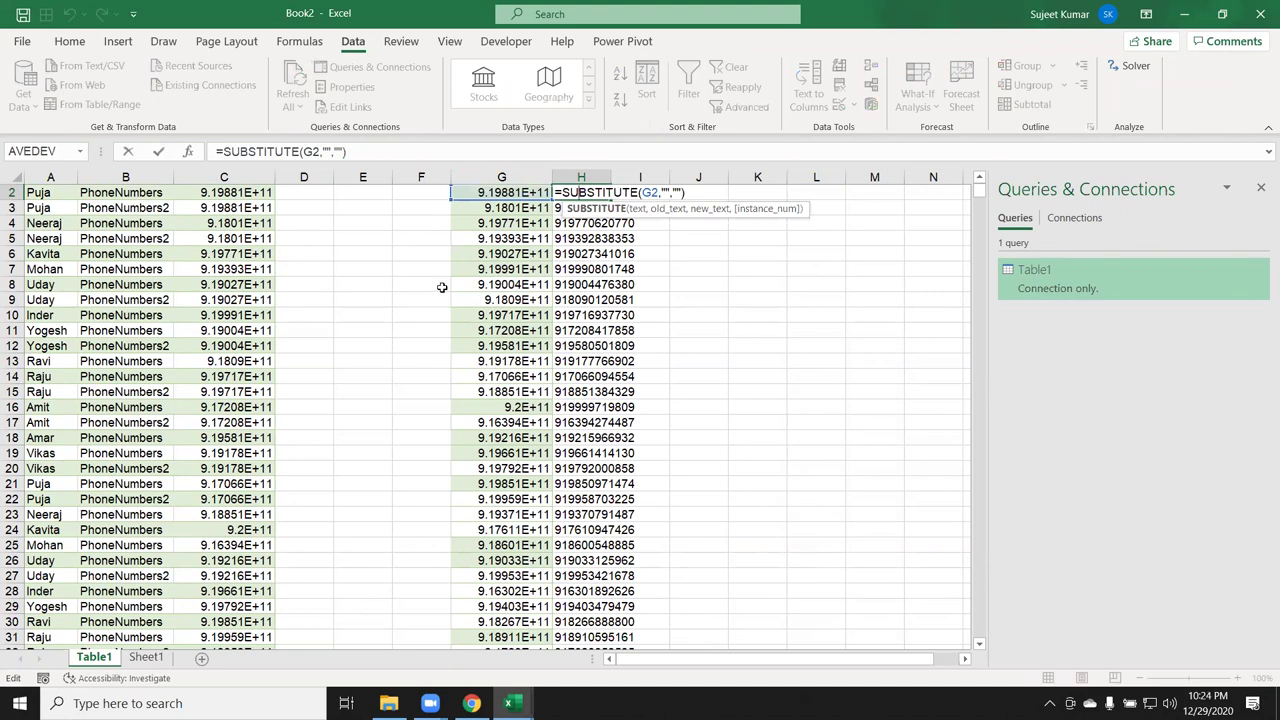
pyautogui.press('Escape')
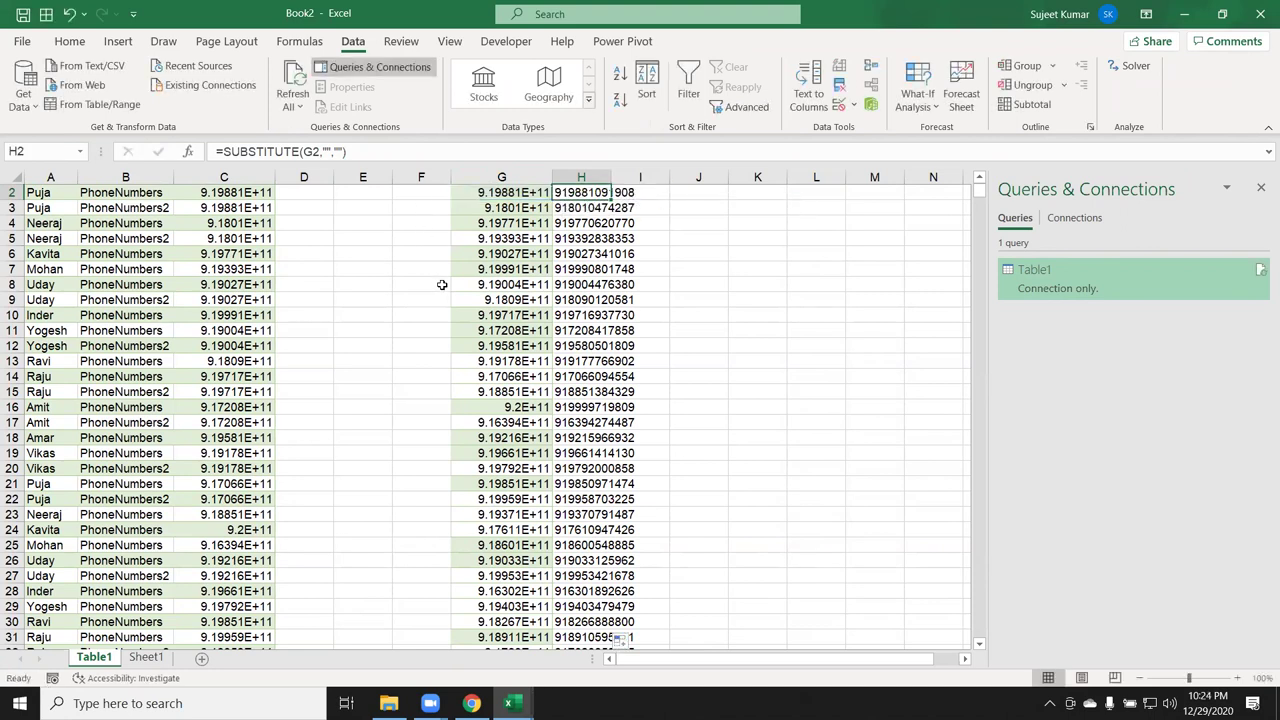
pyautogui.press('Left')
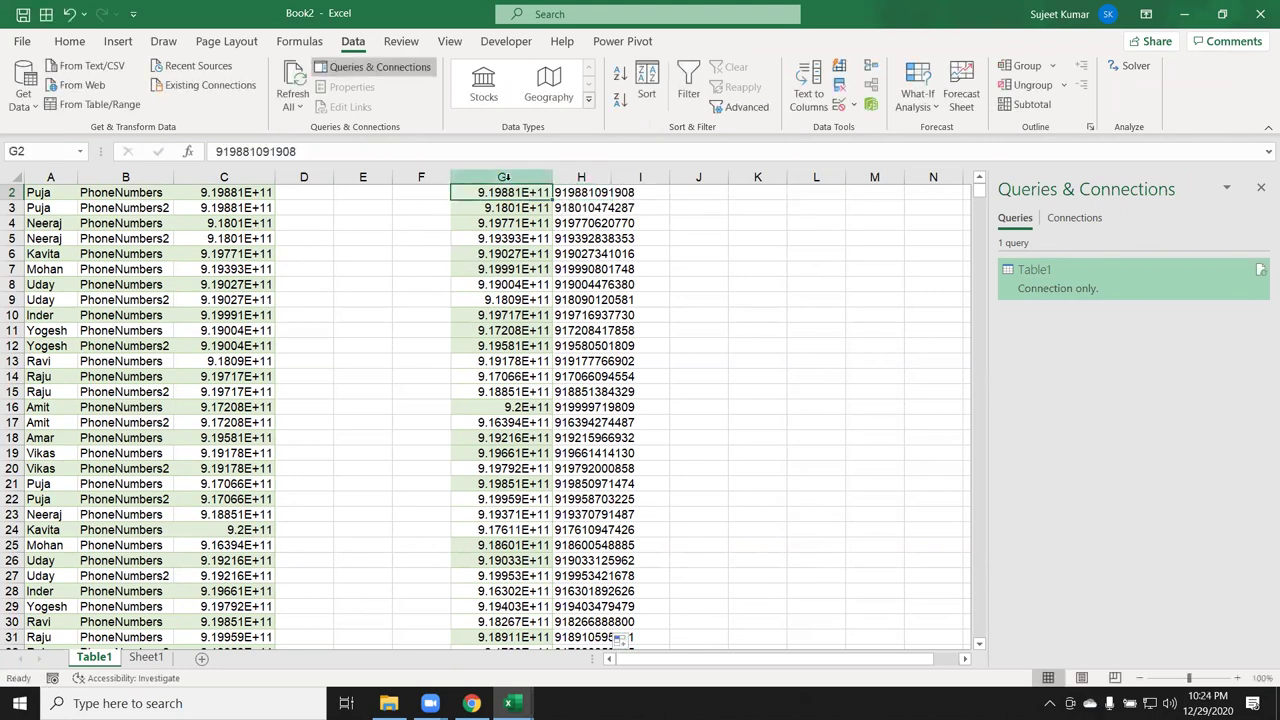
# Step: Apply the Custom number format 0 to all of column G
pyautogui.click(505, 177)
pyautogui.click(69, 41)
pyautogui.click(749, 127)
pyautogui.click(450, 293)
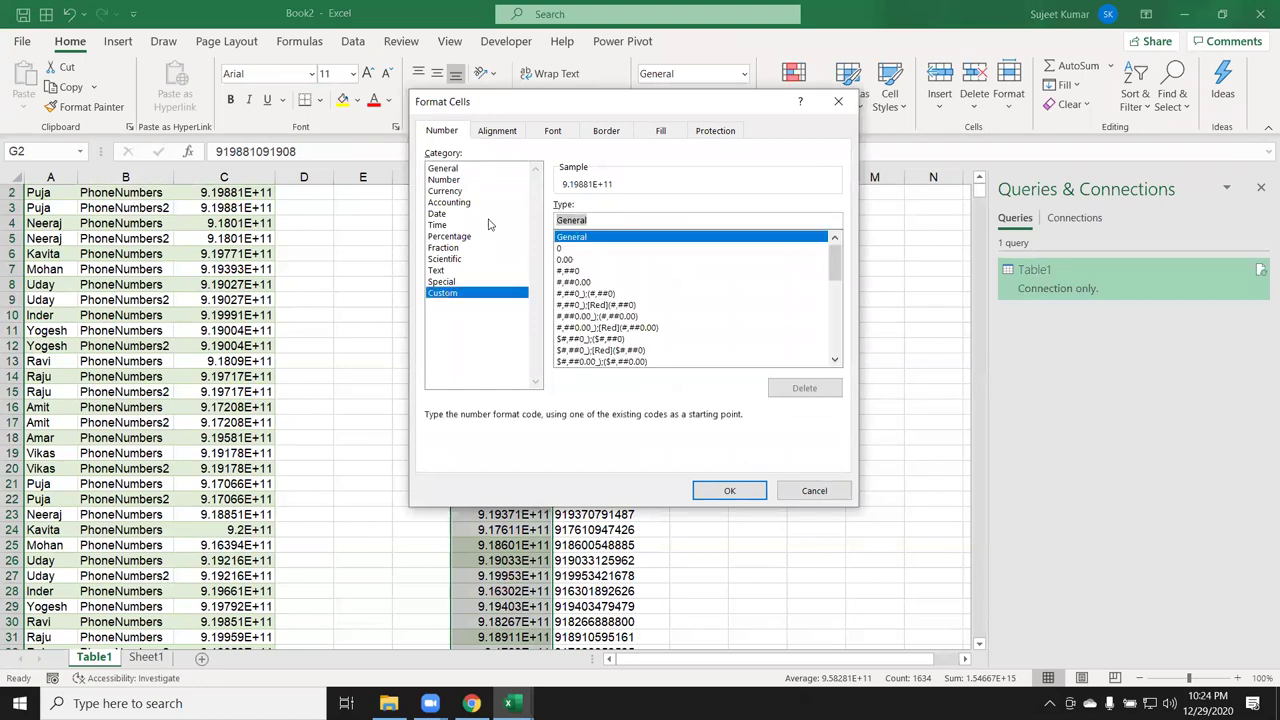
pyautogui.click(560, 248)
pyautogui.click(750, 488)
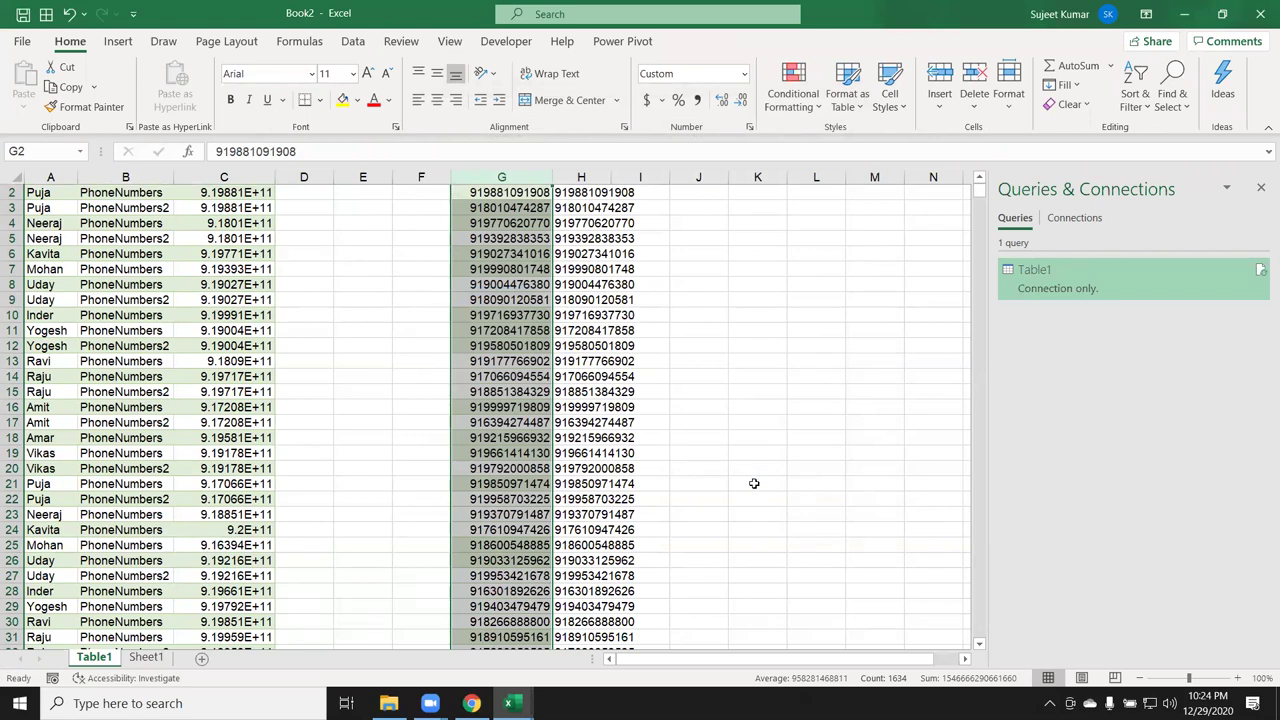
# Step: Show the Windows desktop with Windows+D, hiding the Excel workbook
pyautogui.press('super+d')
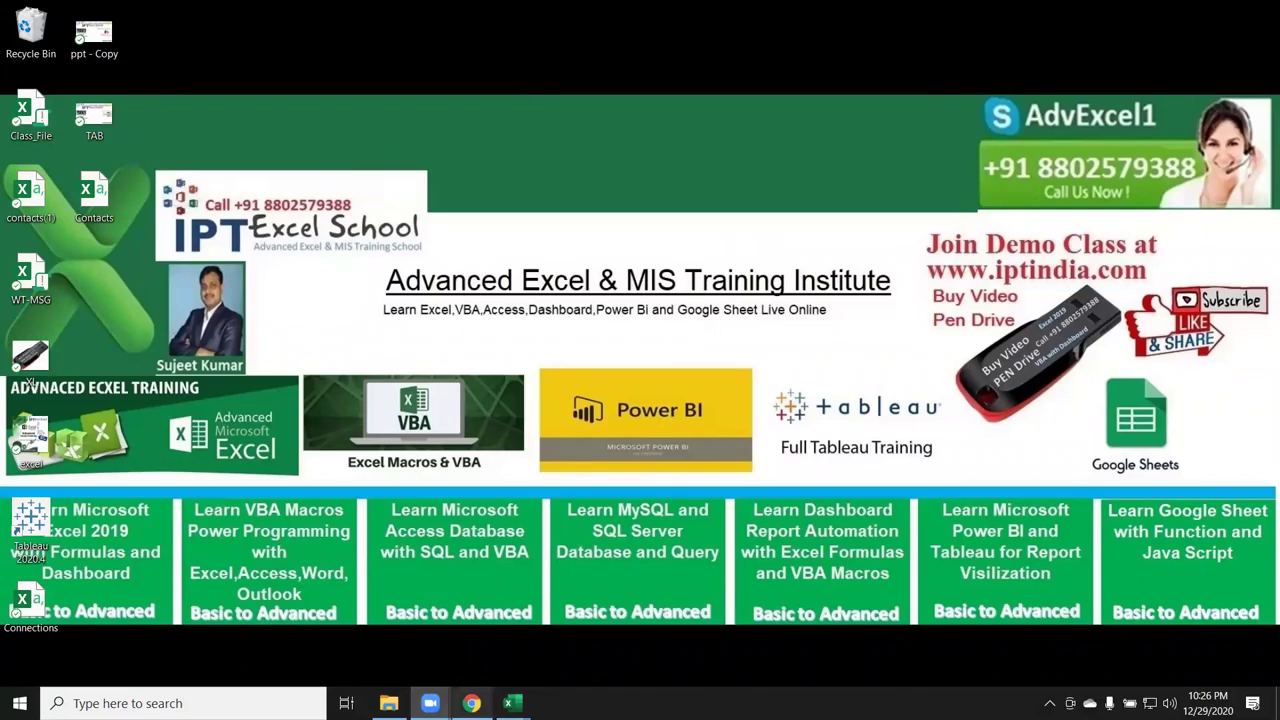
# Step: Bring Chrome forward, open the Classplus Messages page and read a student's latest chat
pyautogui.click(471, 703)
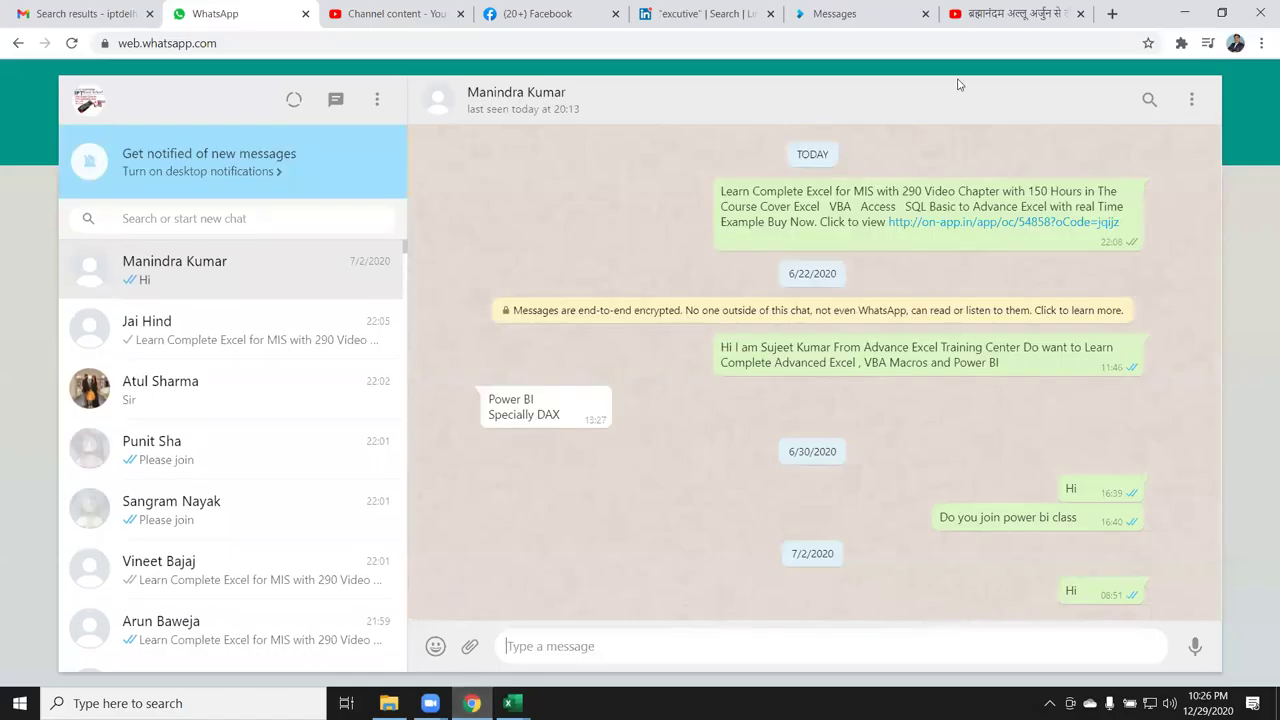
pyautogui.click(896, 20)
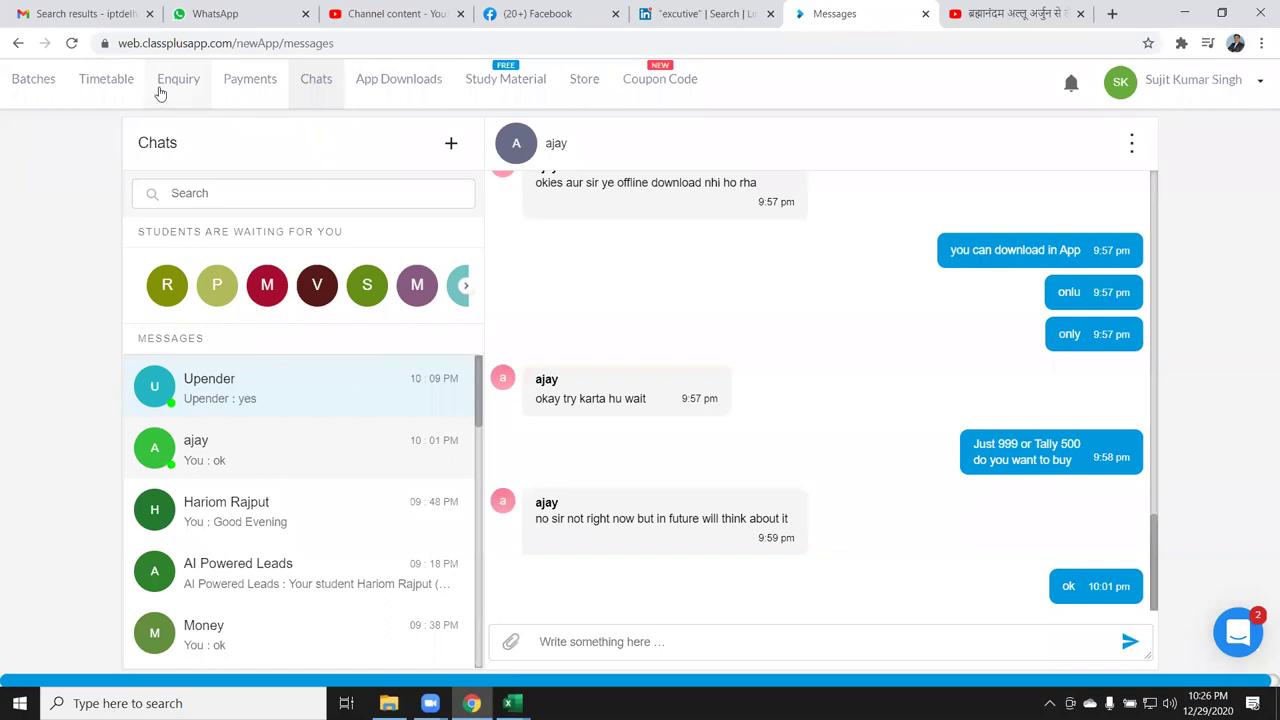
pyautogui.click(213, 398)
pyautogui.scroll(-3, 217, 397)
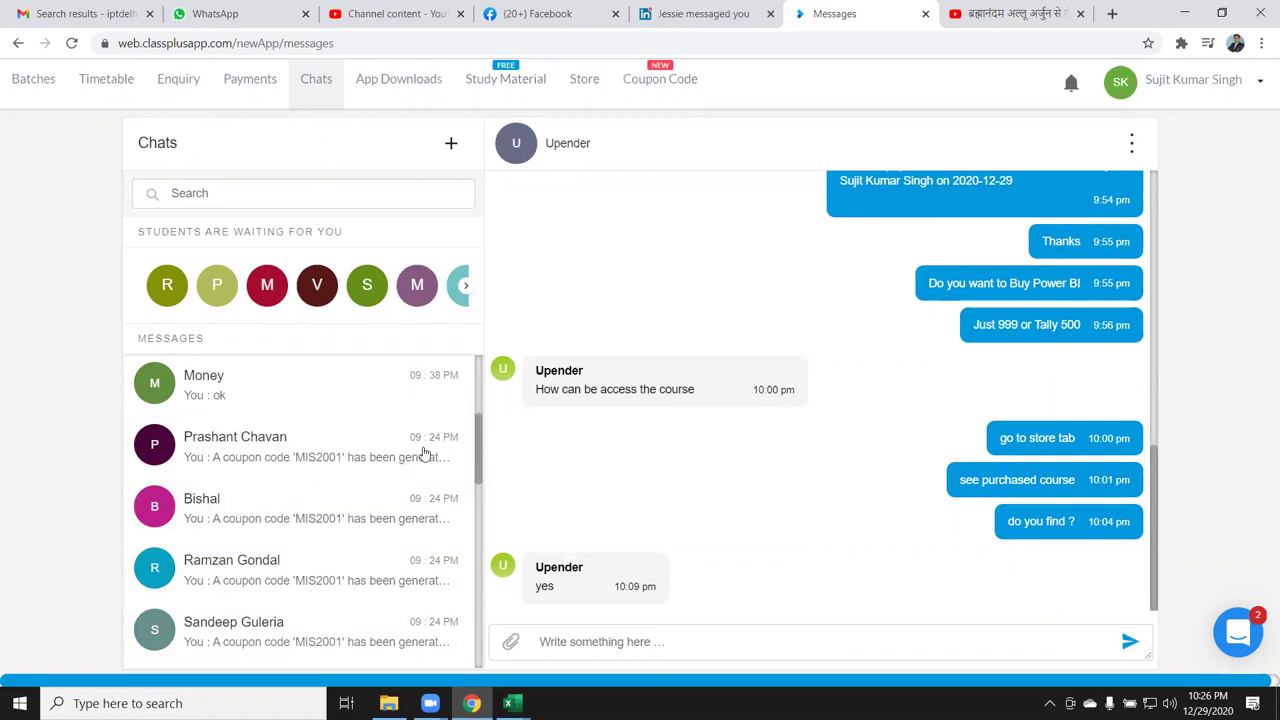
pyautogui.scroll(-4, 296, 496)
pyautogui.scroll(4, 296, 496)
# Step: Browse the Classplus study material videos, then look over the course Store
pyautogui.click(529, 88)
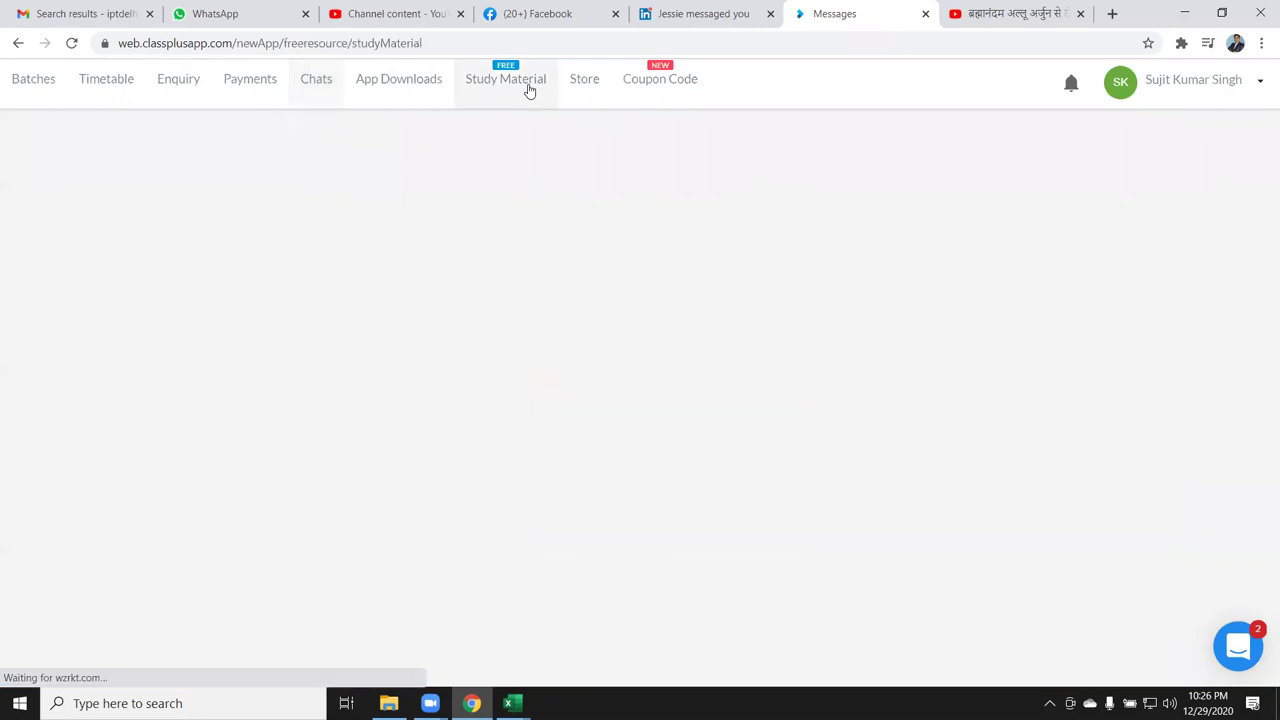
pyautogui.click(80, 215)
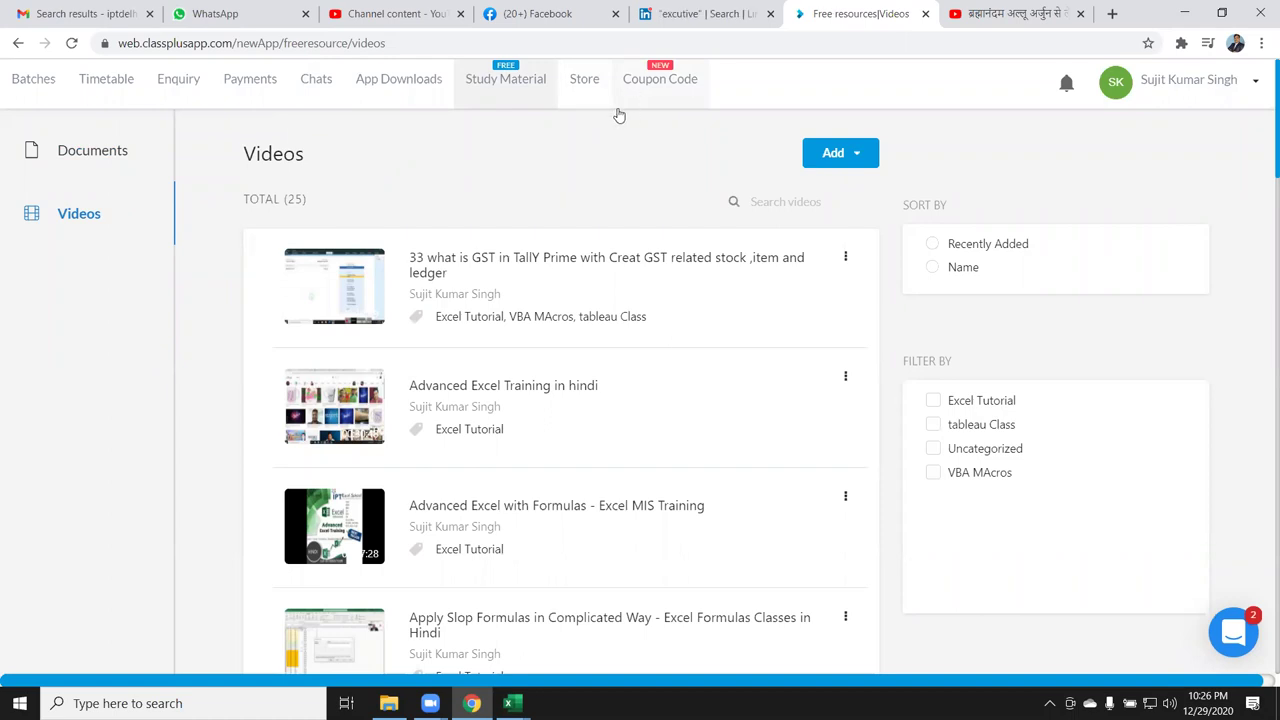
pyautogui.click(593, 100)
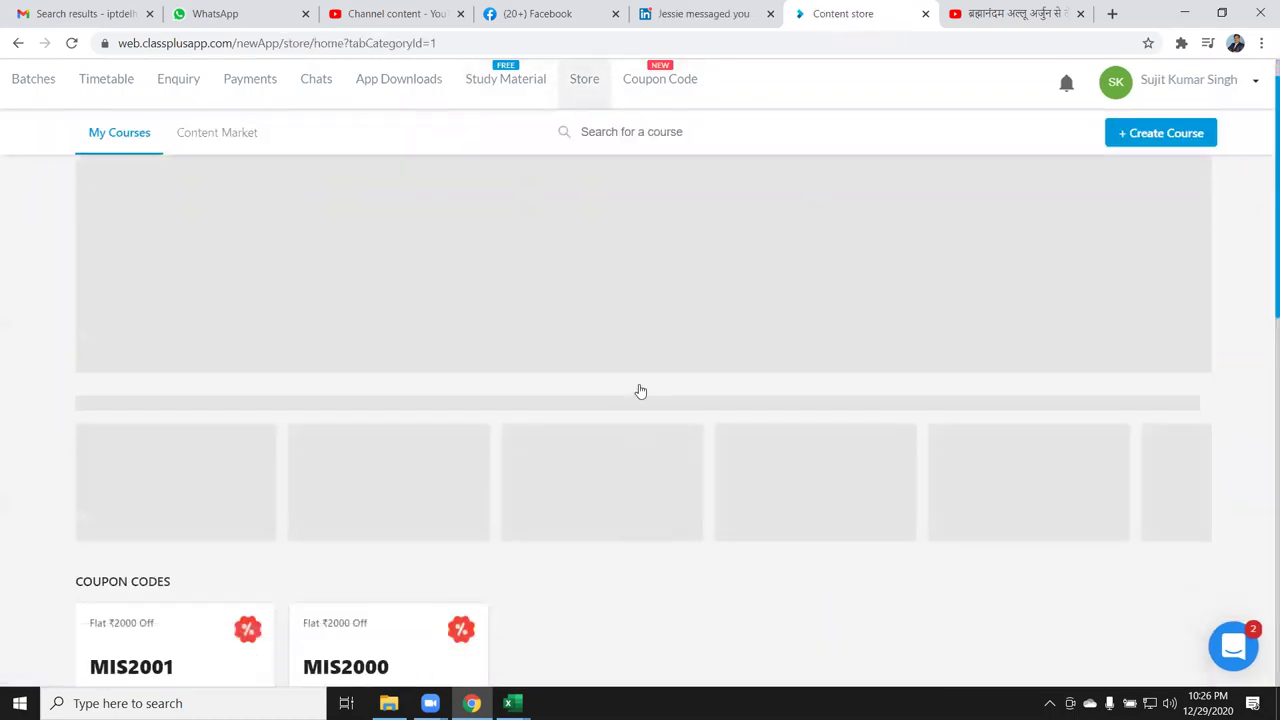
pyautogui.scroll(-2, 638, 393)
pyautogui.scroll(2, 638, 393)
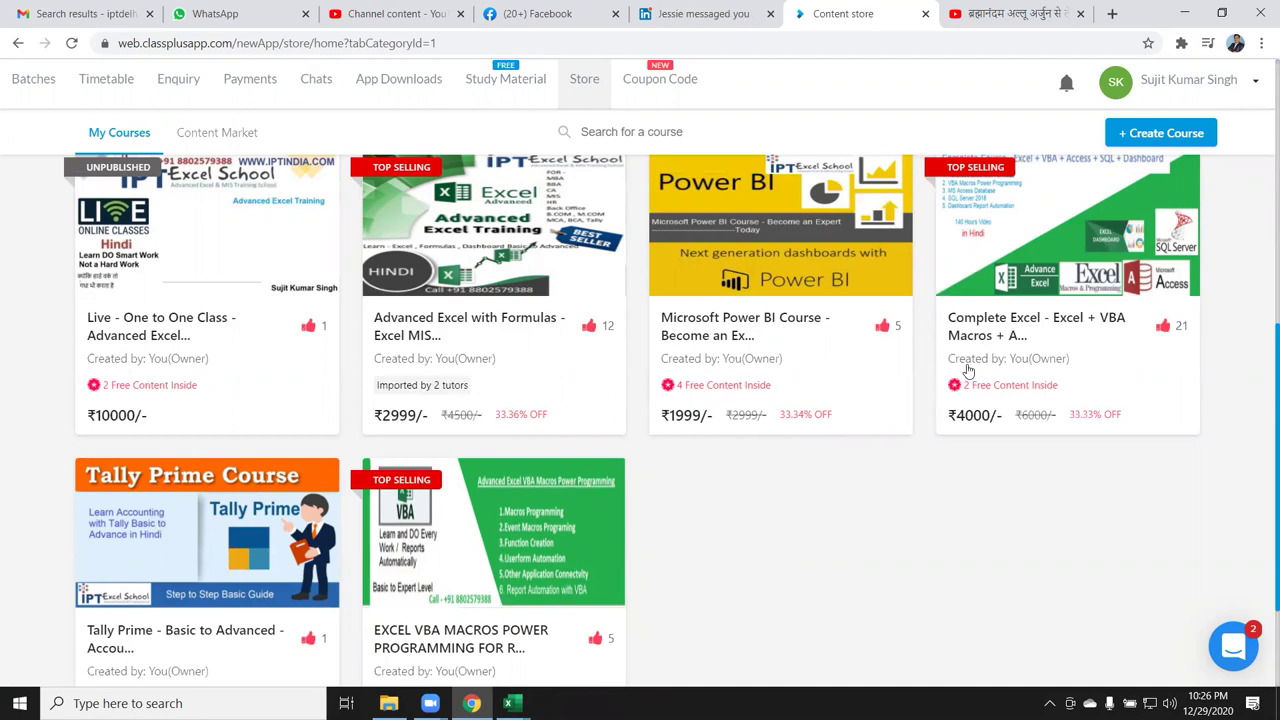
pyautogui.scroll(-1, 474, 568)
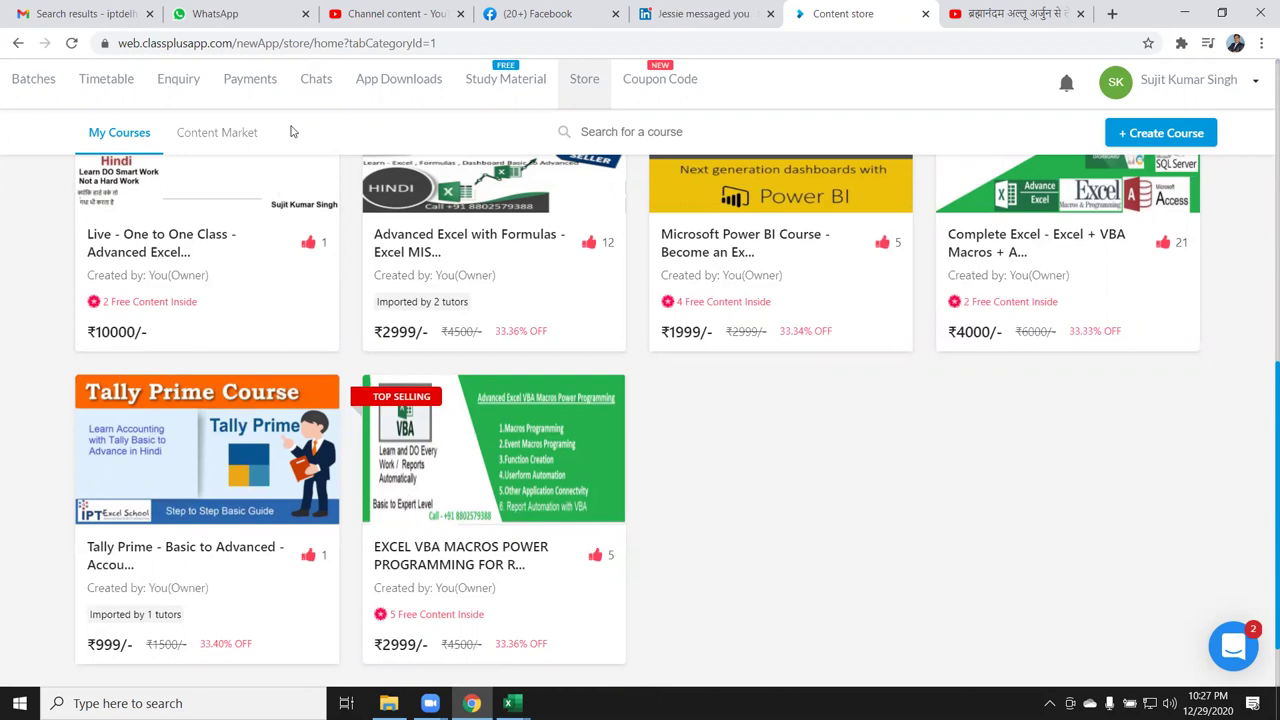
# Step: Revisit the chats, then return to the Store's My Courses list with six priced courses
pyautogui.click(316, 86)
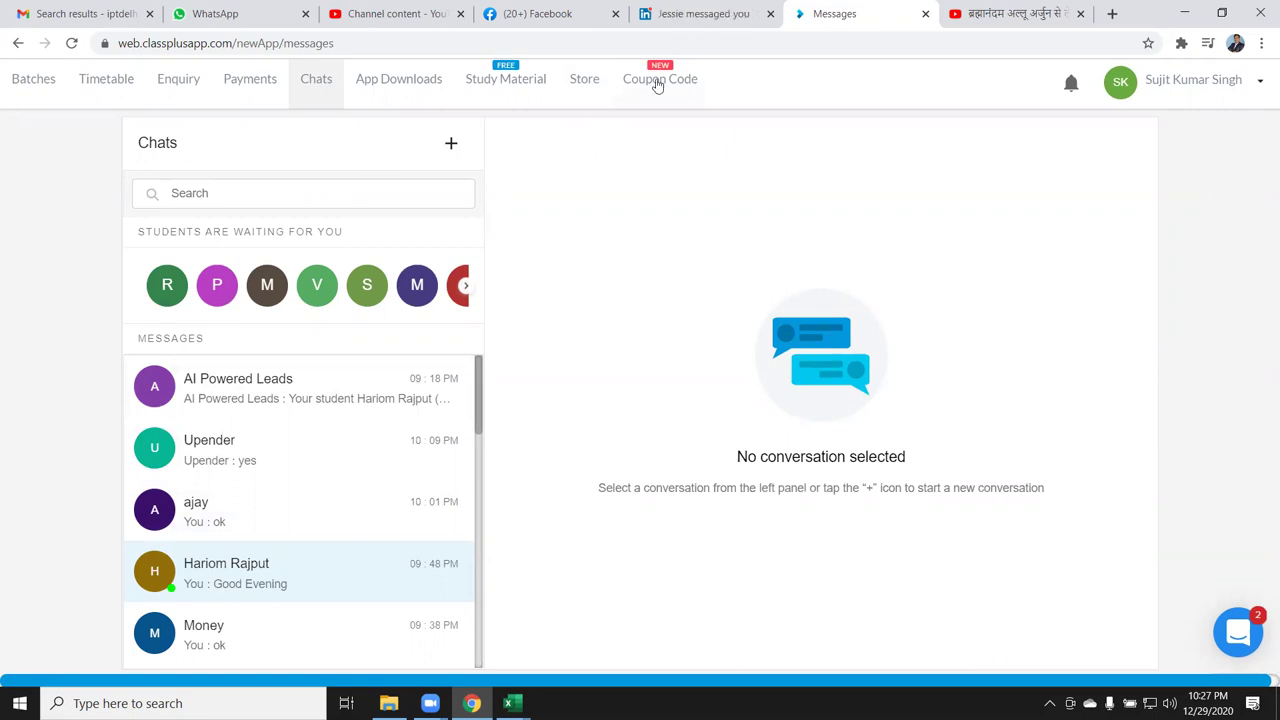
pyautogui.click(582, 82)
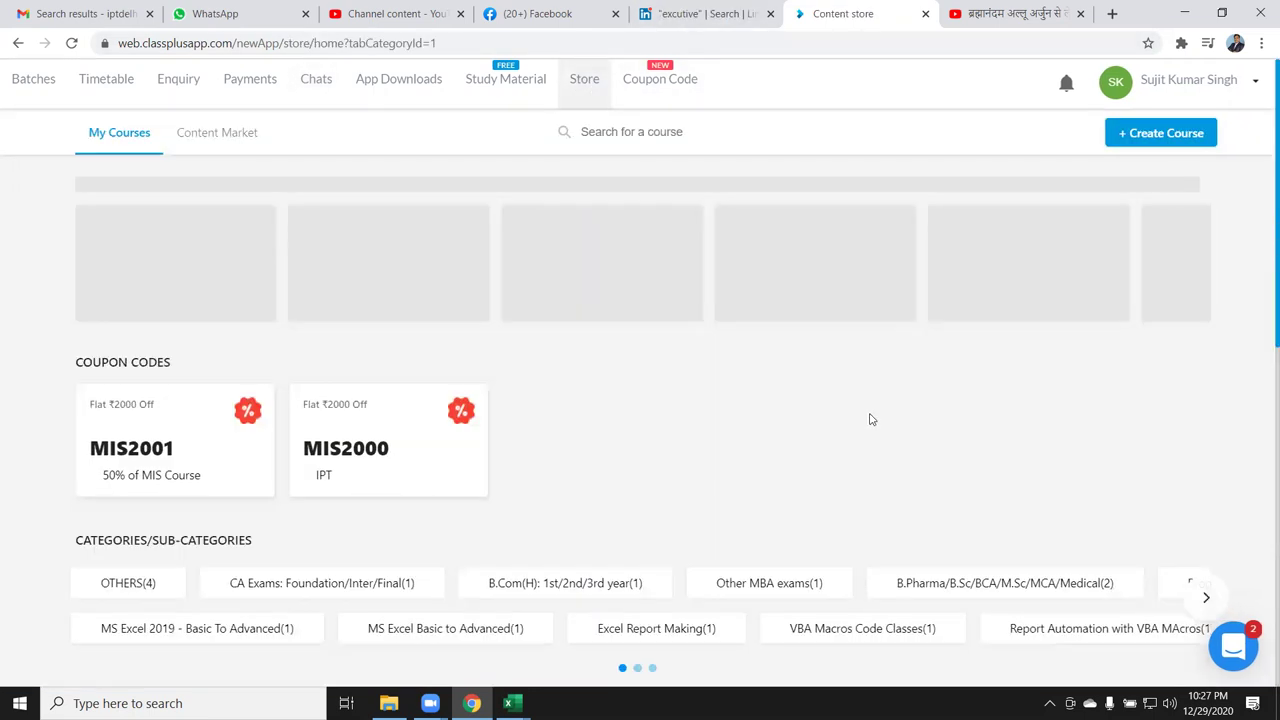
pyautogui.scroll(-5, 871, 417)
pyautogui.scroll(-1, 864, 425)
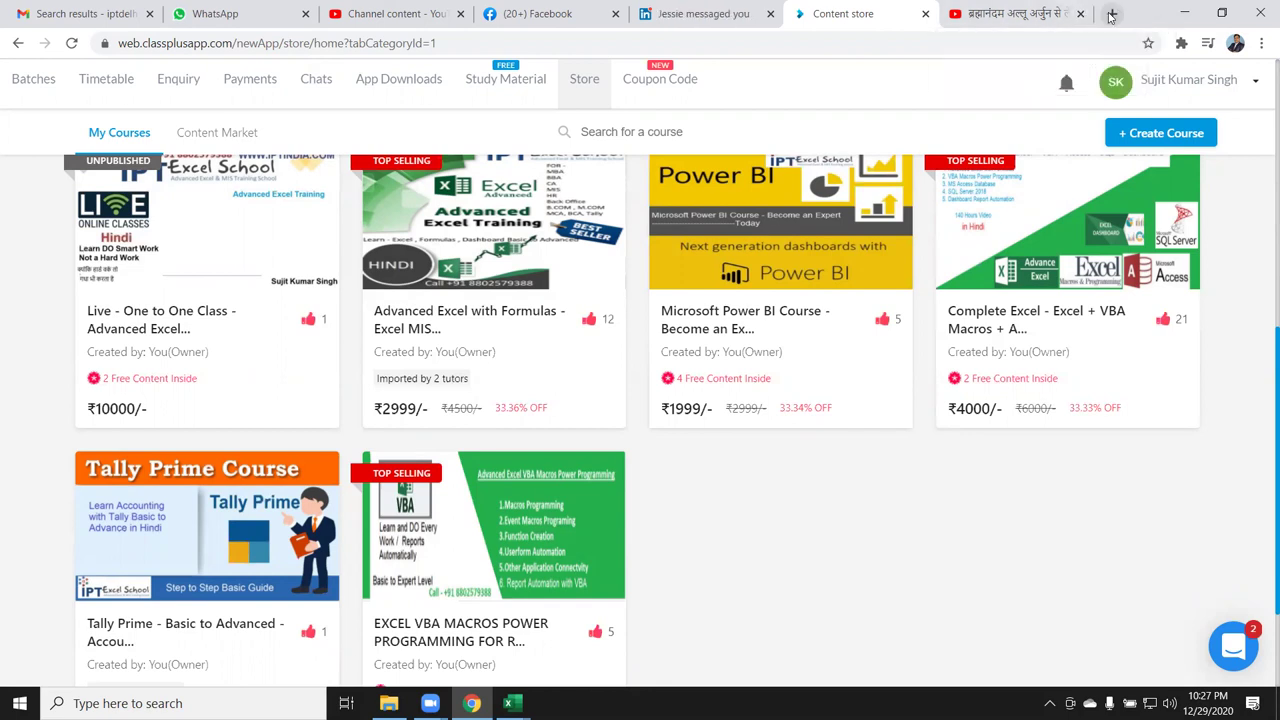
# Step: In a new tab, search Google for play.google and open the Google Play store
pyautogui.click(1111, 14)
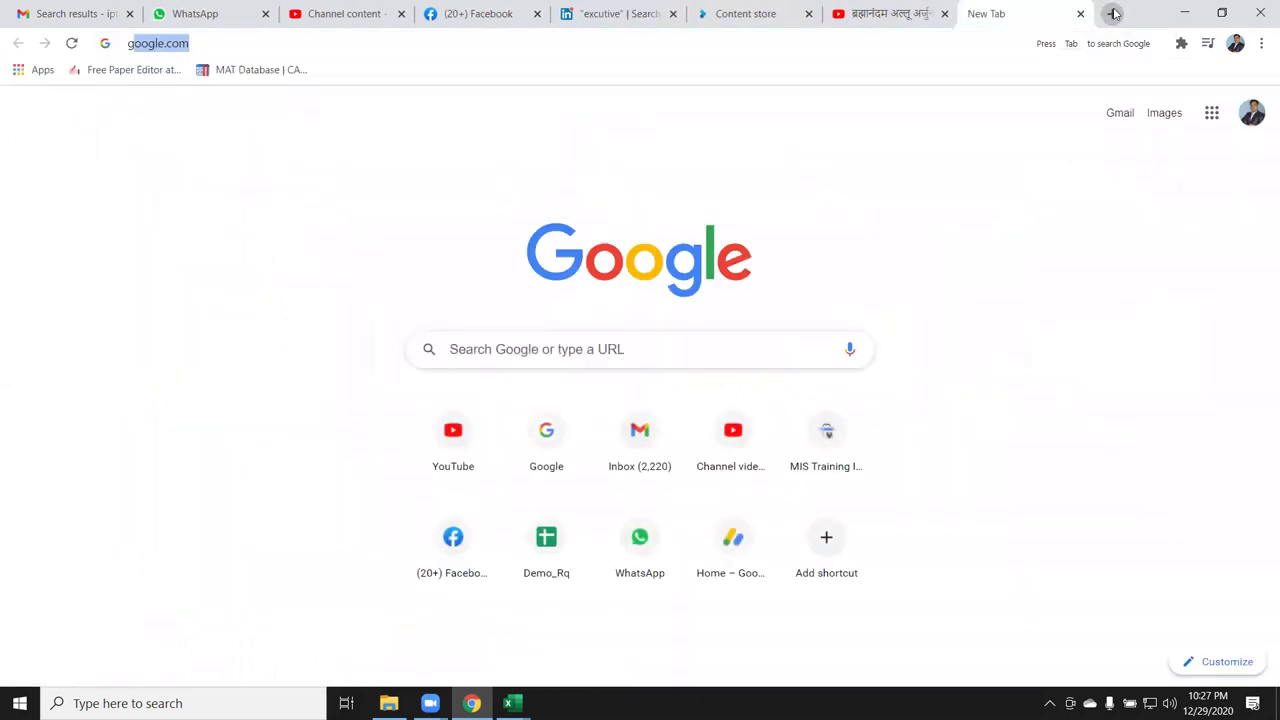
pyautogui.write('goo')
pyautogui.press('Return')
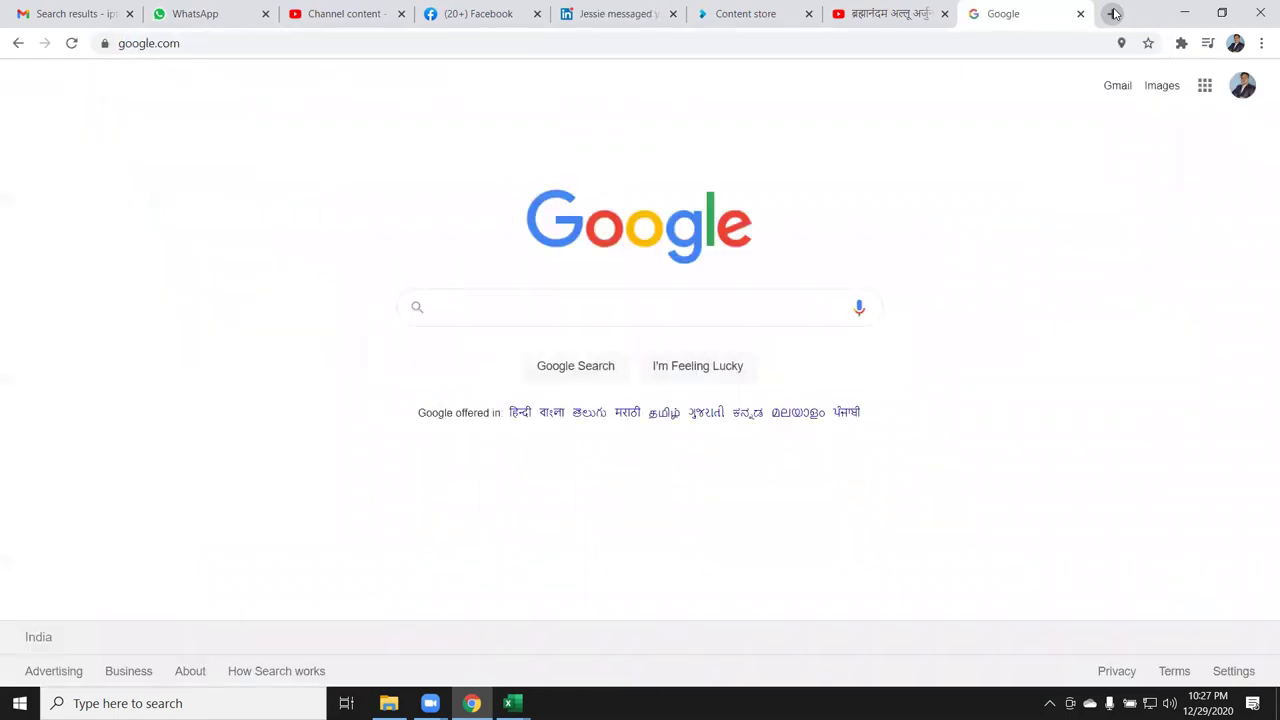
pyautogui.write('play')
pyautogui.press('Down')
pyautogui.press('Return')
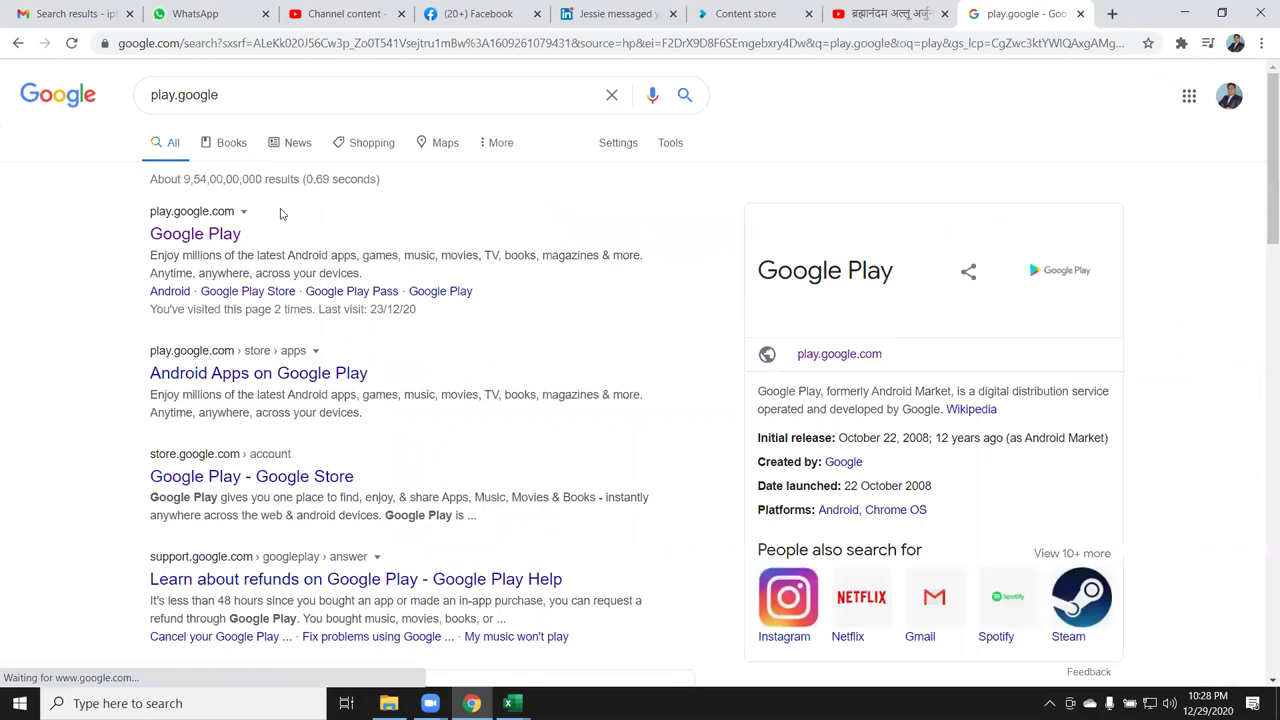
pyautogui.click(200, 233)
# Step: Search Google Play for 'excel mis training' and open the EXCEL MIS TRAINING app page
pyautogui.click(256, 85)
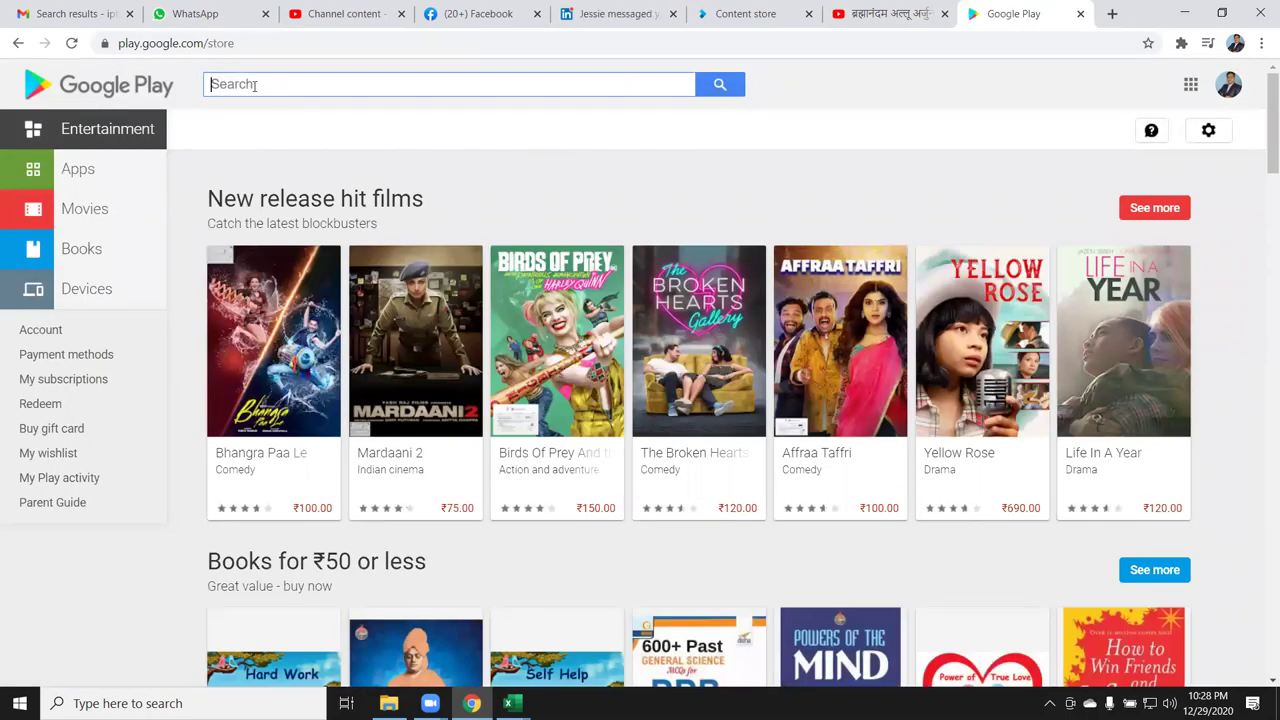
pyautogui.write('Excel M')
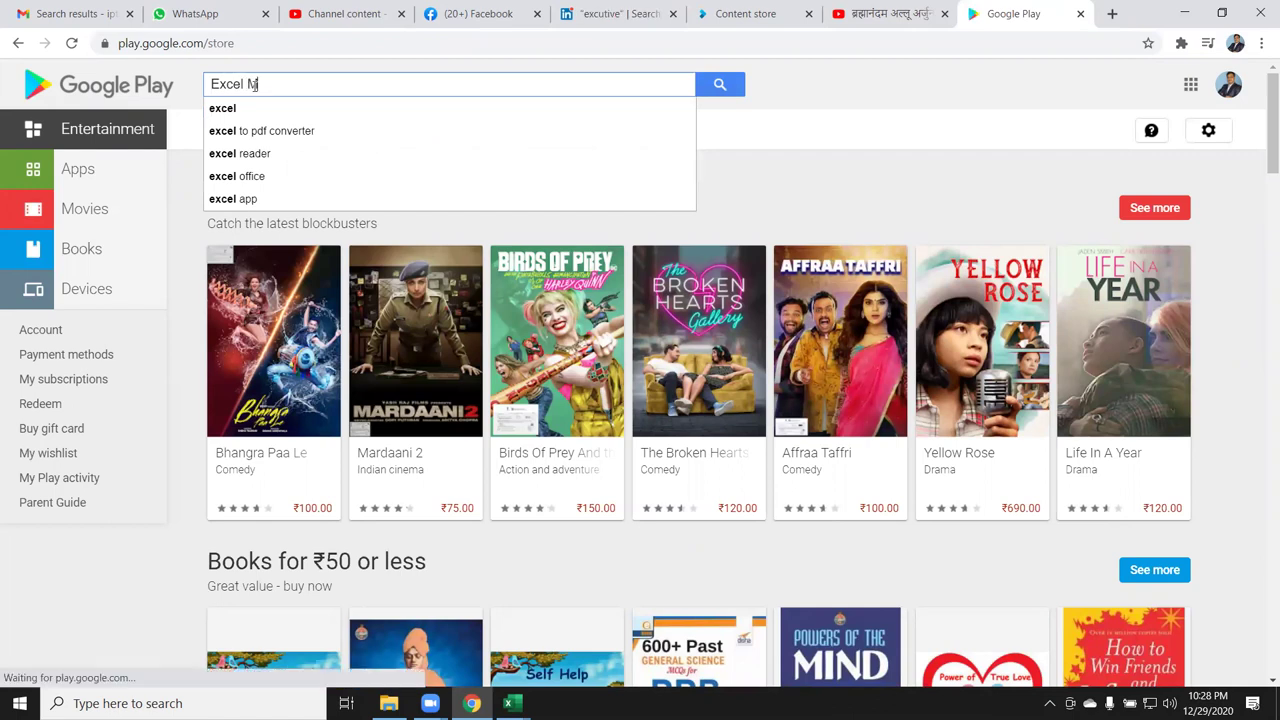
pyautogui.write('IS')
pyautogui.press('Down')
pyautogui.press('Return')
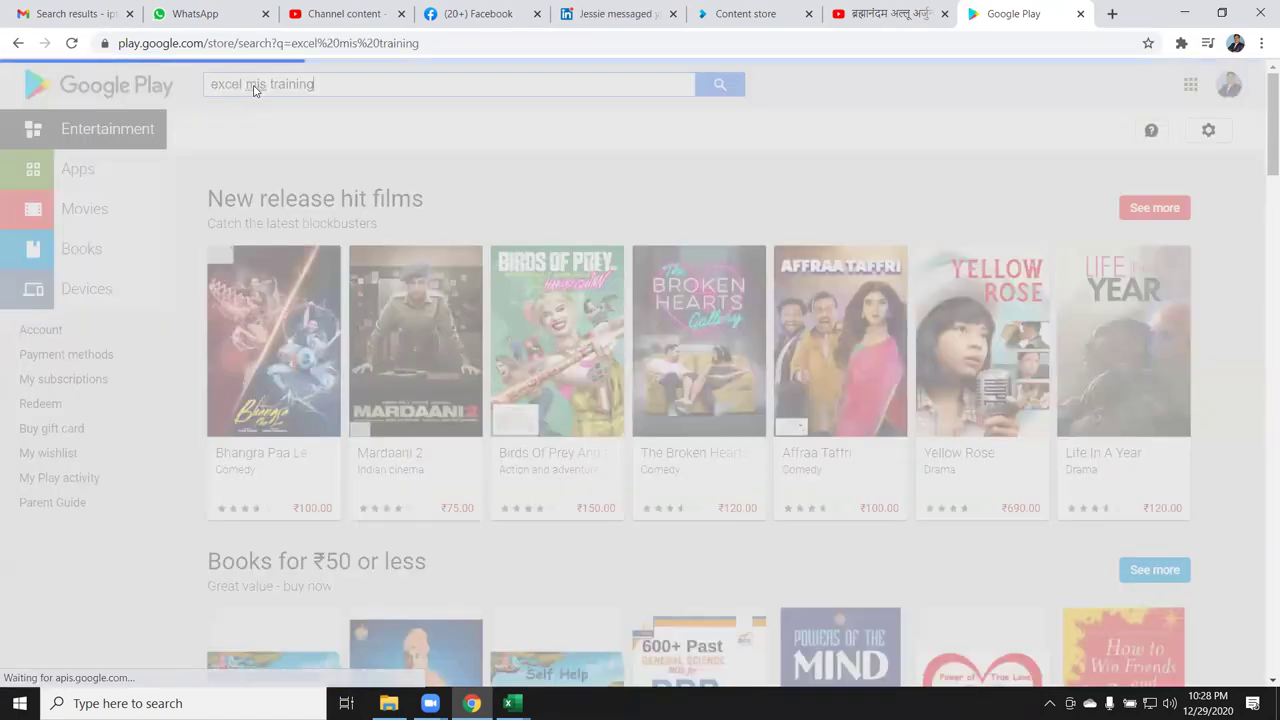
pyautogui.scroll(-1, 198, 390)
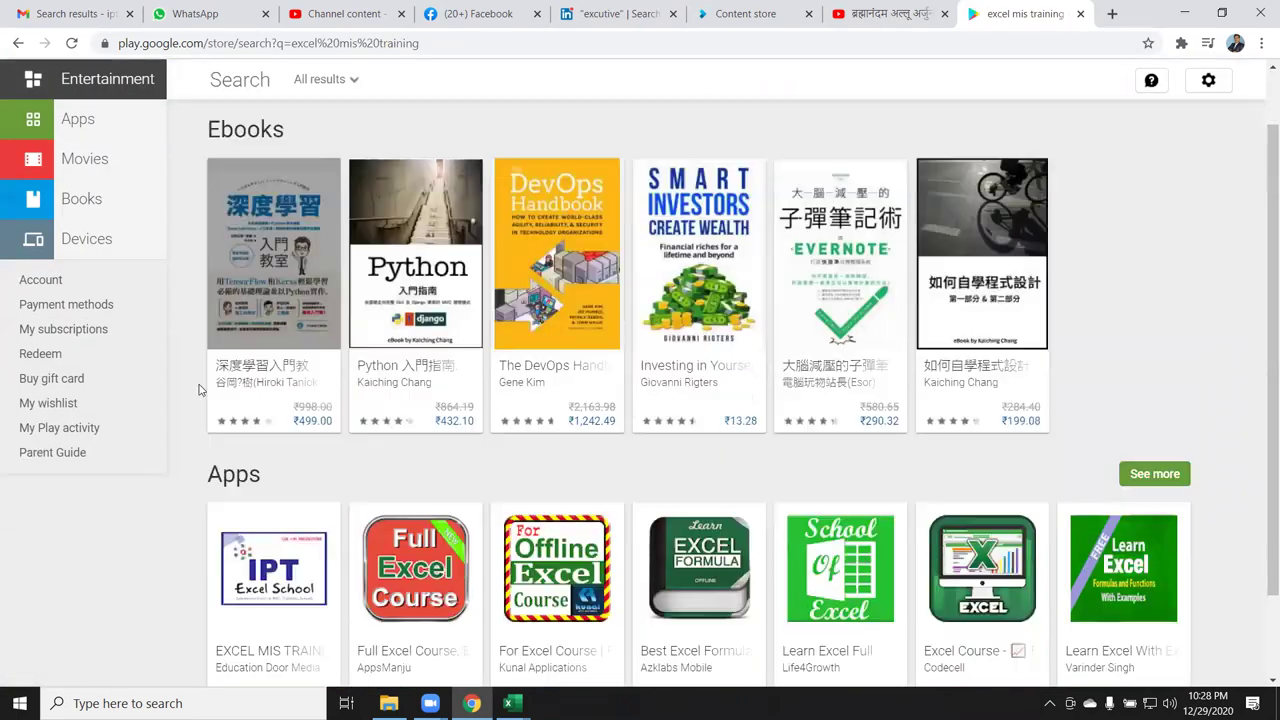
pyautogui.scroll(-2, 198, 390)
pyautogui.click(275, 467)
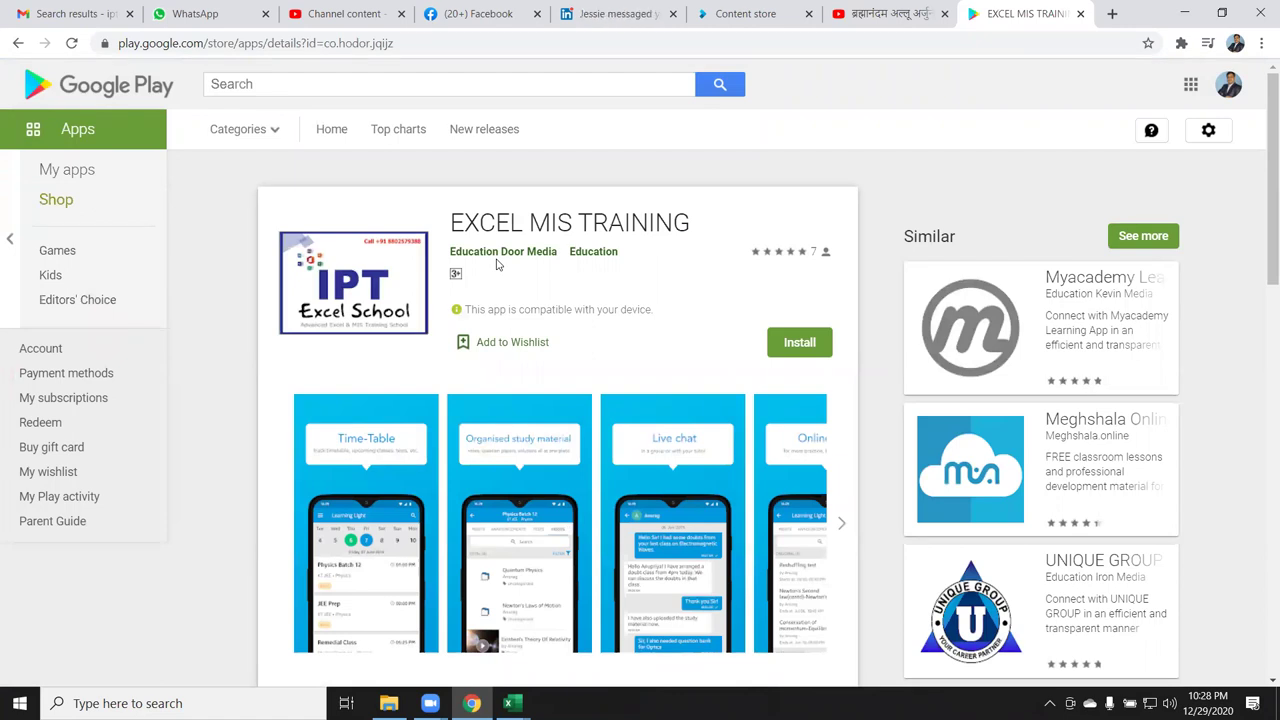
# Step: Scroll through the app's 5.0 reviews, then minimise Chrome to show the desktop
pyautogui.scroll(-2, 497, 263)
pyautogui.scroll(-3, 650, 333)
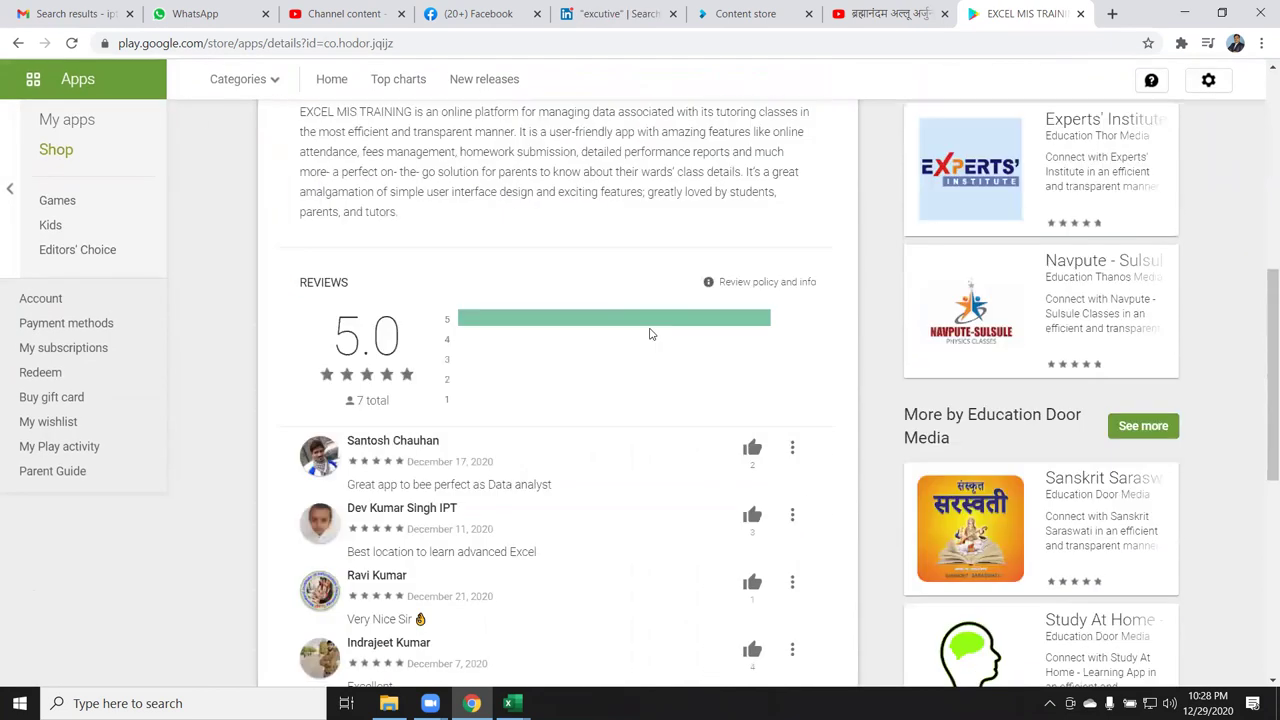
pyautogui.scroll(-3, 520, 378)
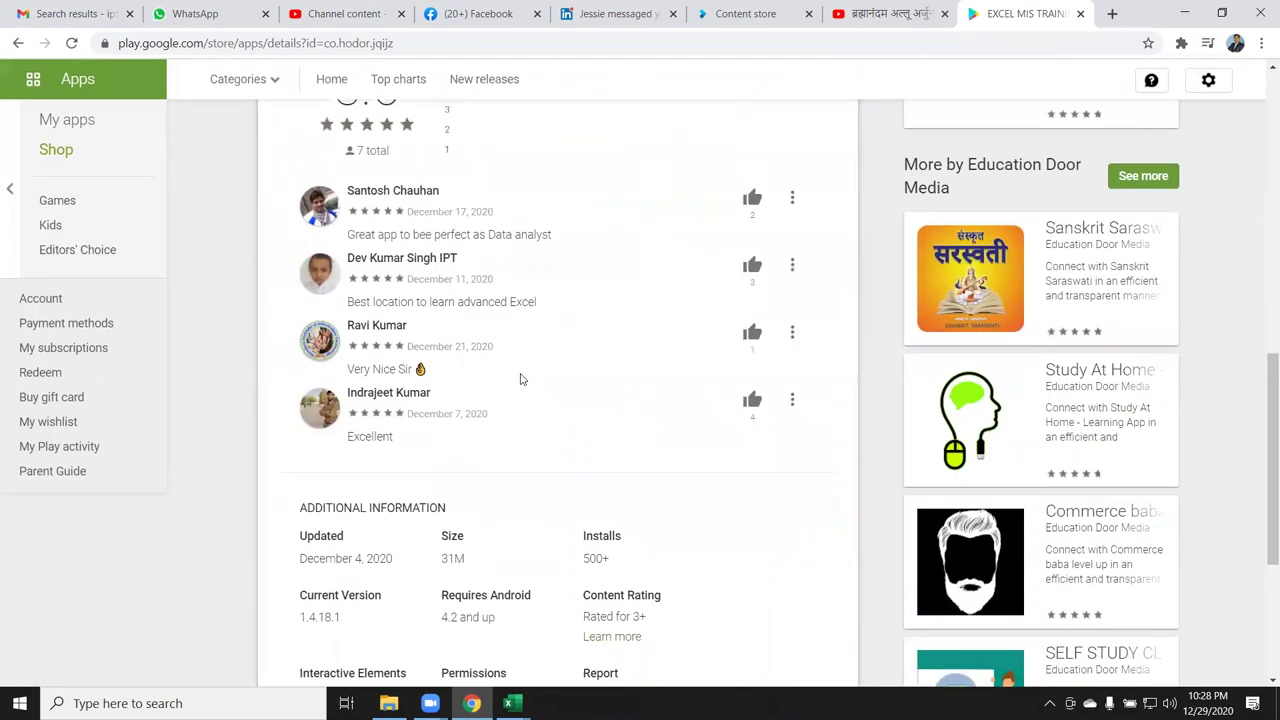
pyautogui.scroll(2, 522, 378)
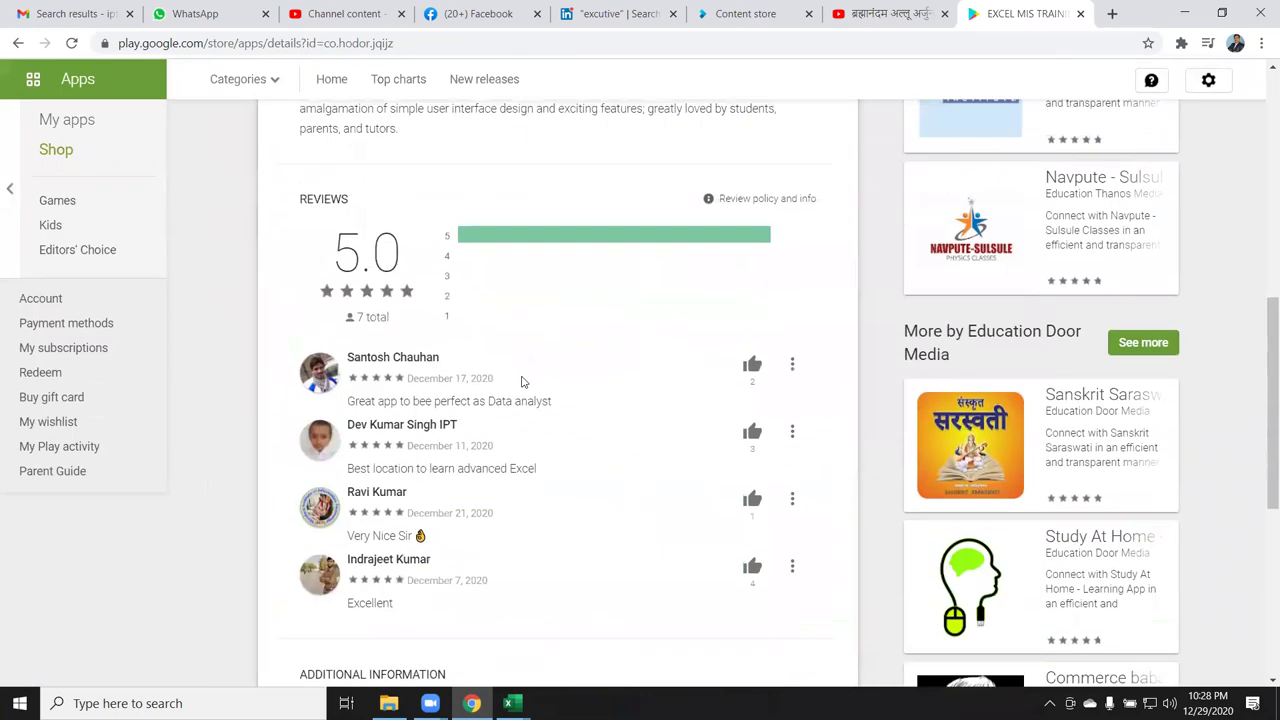
pyautogui.scroll(4, 524, 377)
pyautogui.scroll(3, 526, 376)
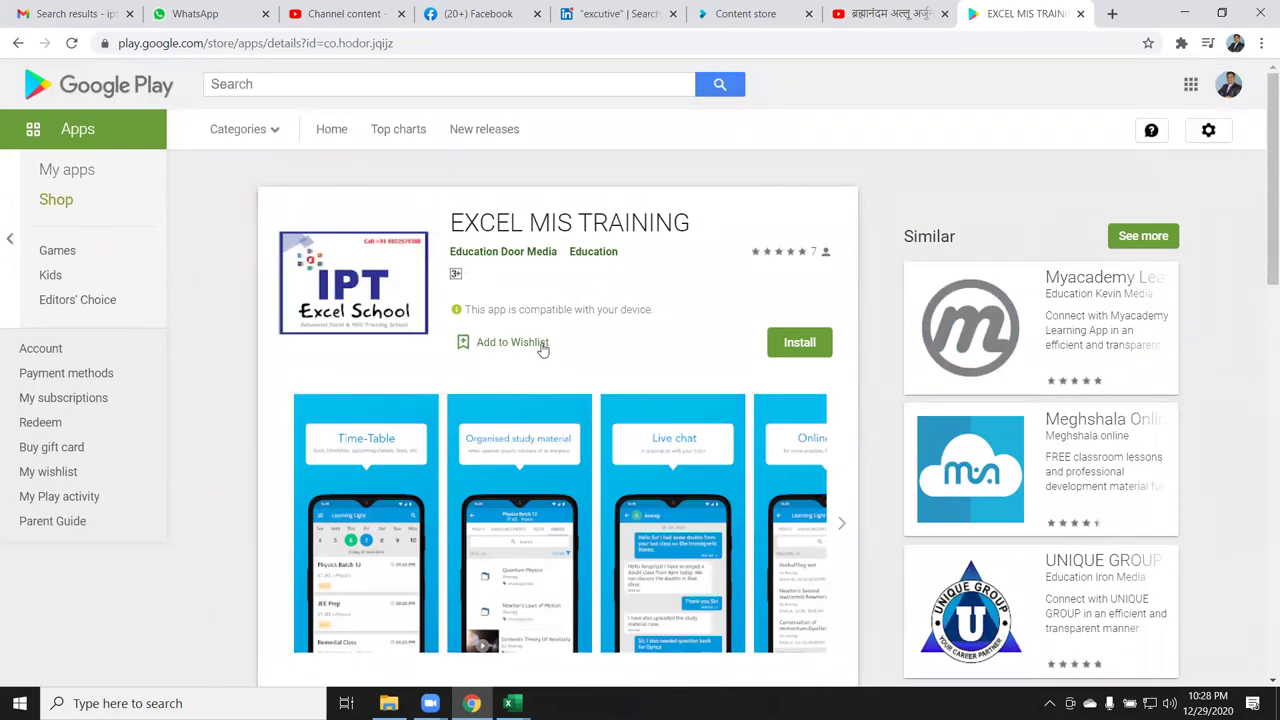
pyautogui.press('super+d')
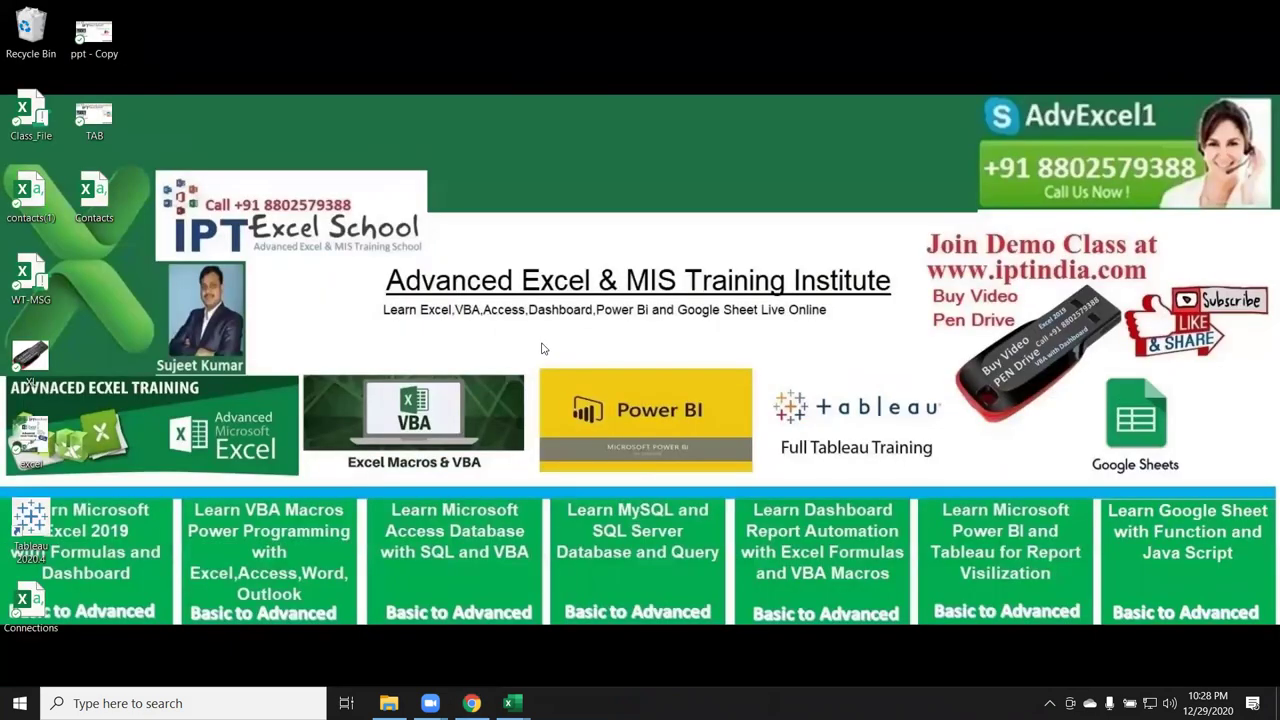